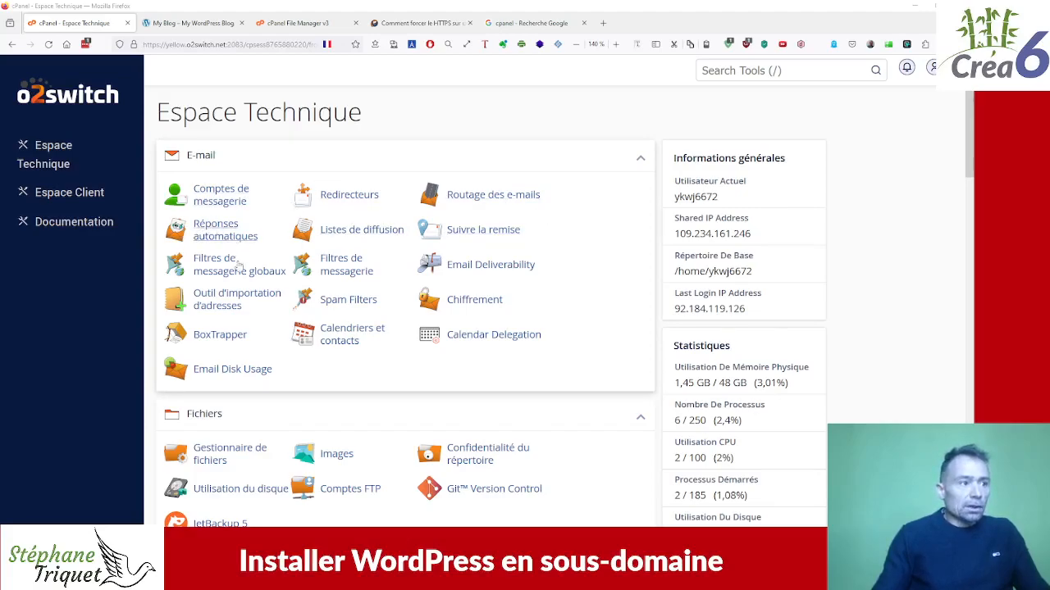
Step: Examine the tool sections of the hosting control panel, from E-mail through Domaines to the Softaculous Apps Installer
scroll(246, 365, "down", 3)
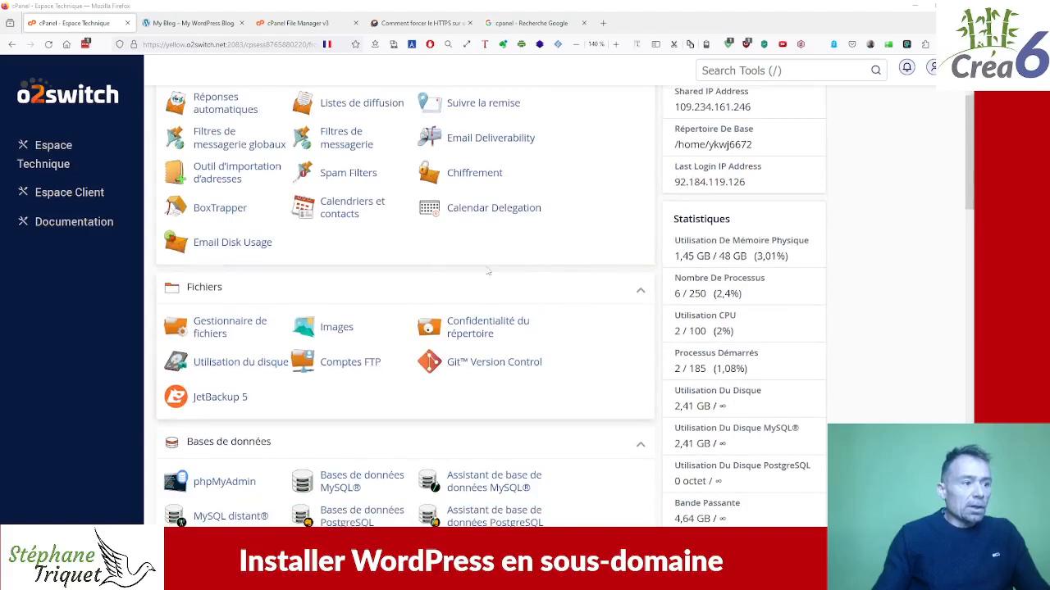
scroll(410, 412, "down", 6)
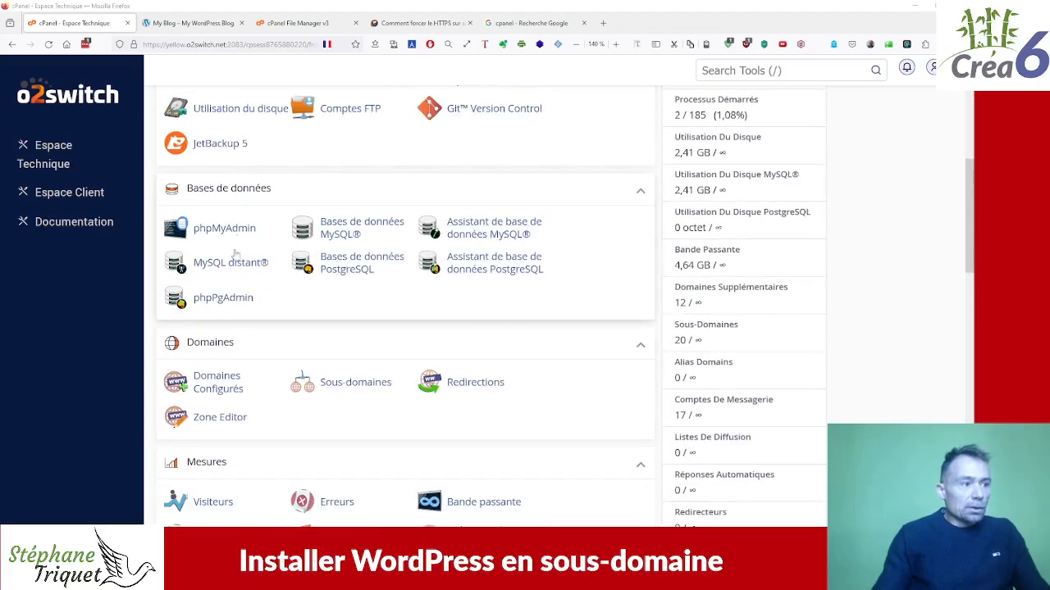
scroll(426, 359, "down", 6)
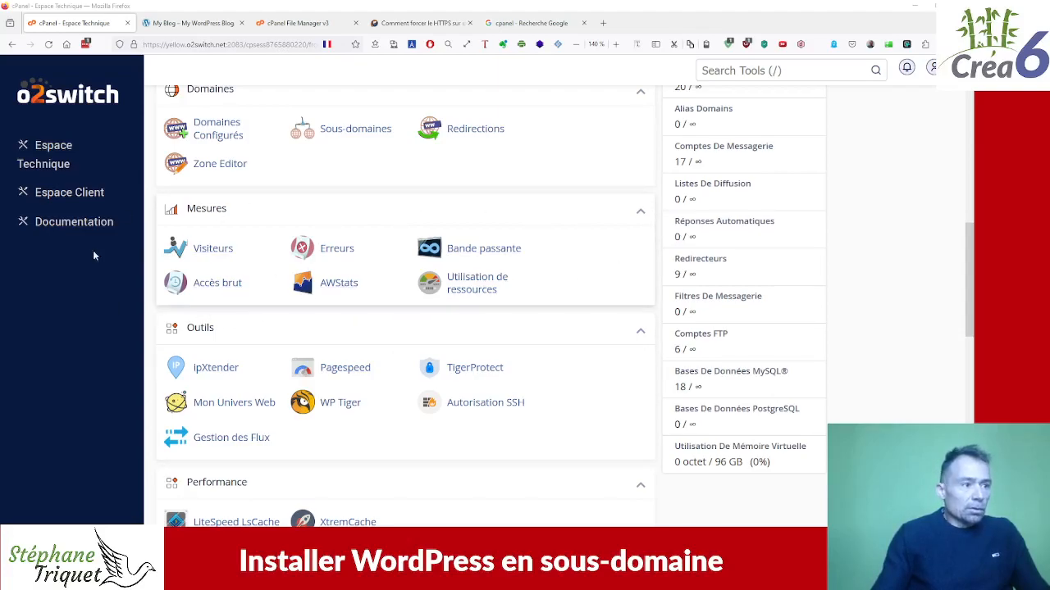
scroll(504, 352, "down", 6)
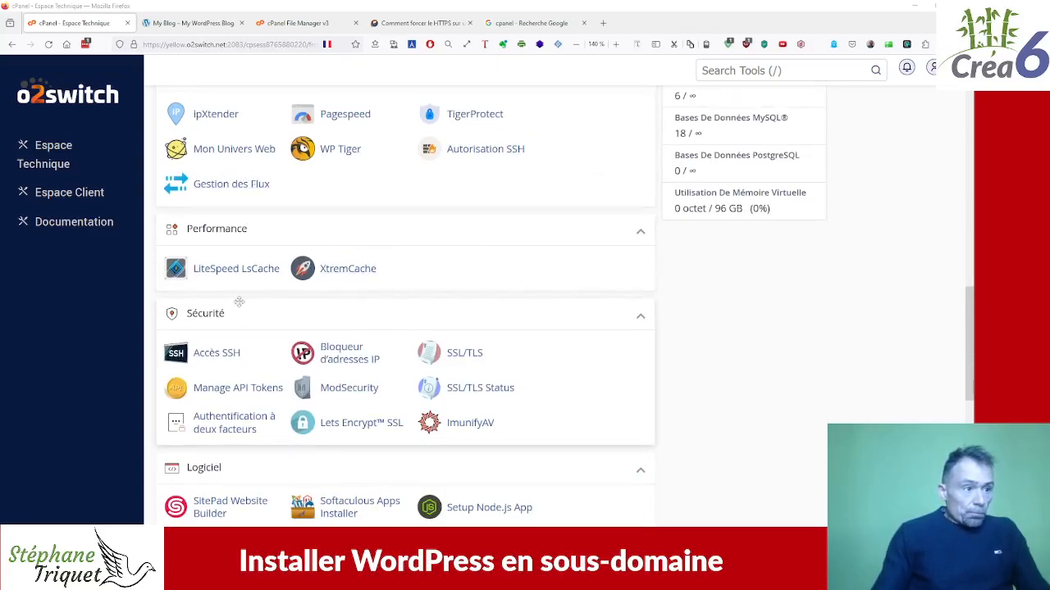
scroll(197, 275, "down", 4)
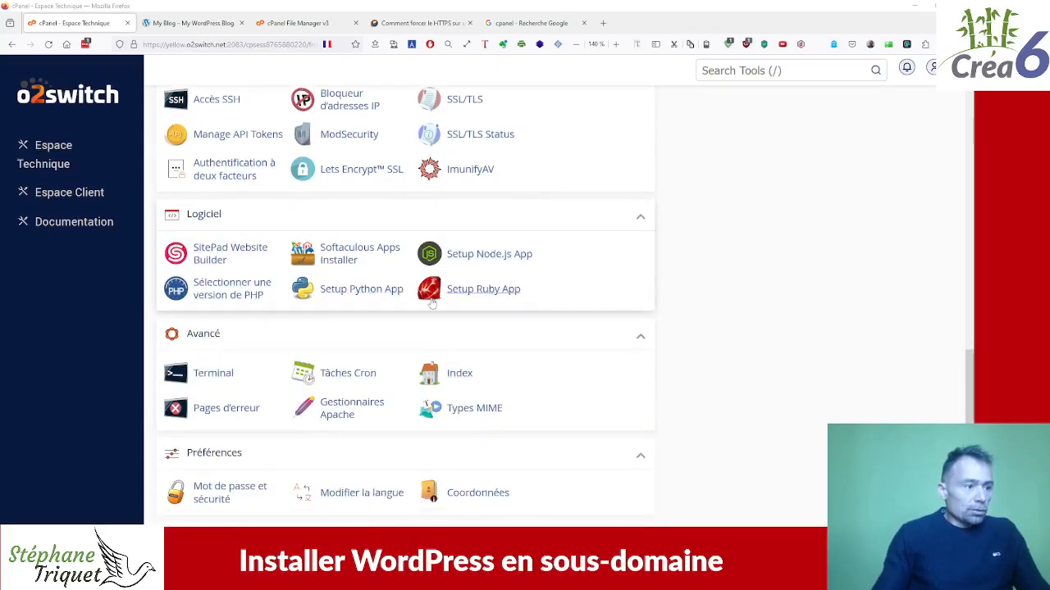
scroll(451, 292, "up", 3)
scroll(434, 287, "down", 7)
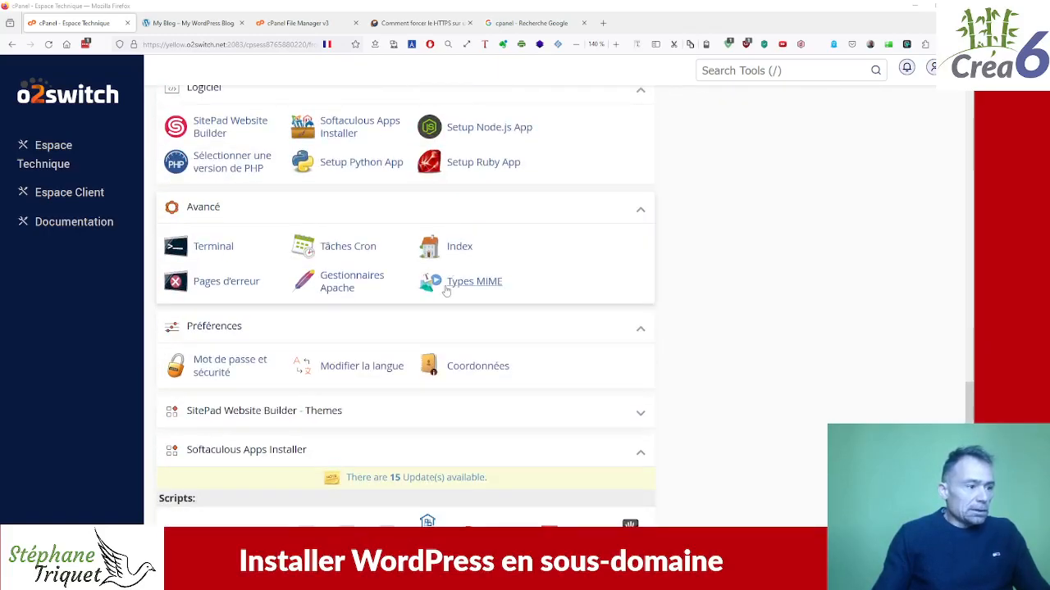
scroll(287, 296, "down", 1)
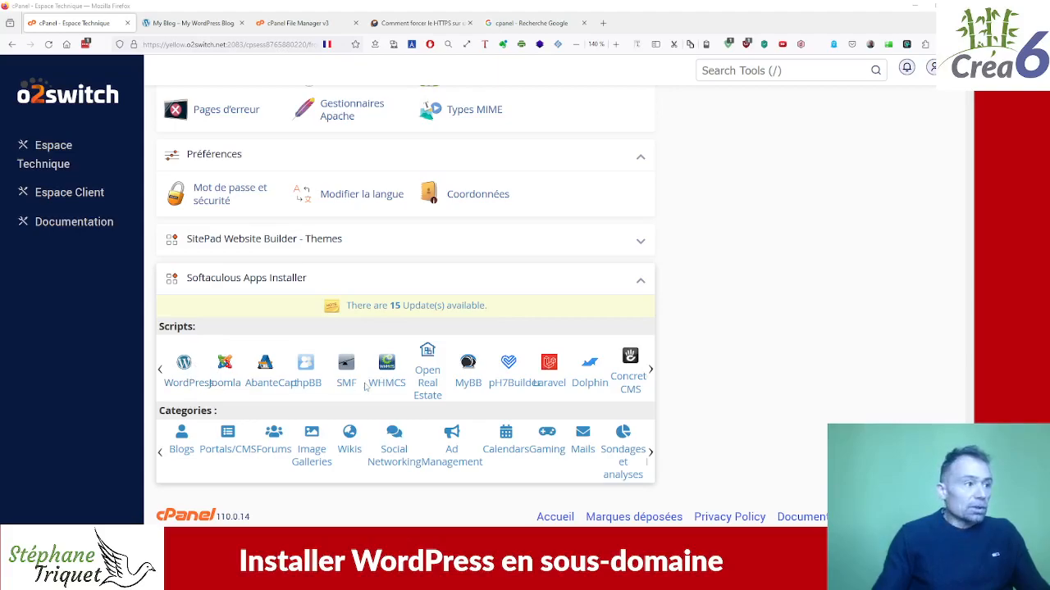
scroll(349, 370, "up", 5)
scroll(350, 370, "up", 3)
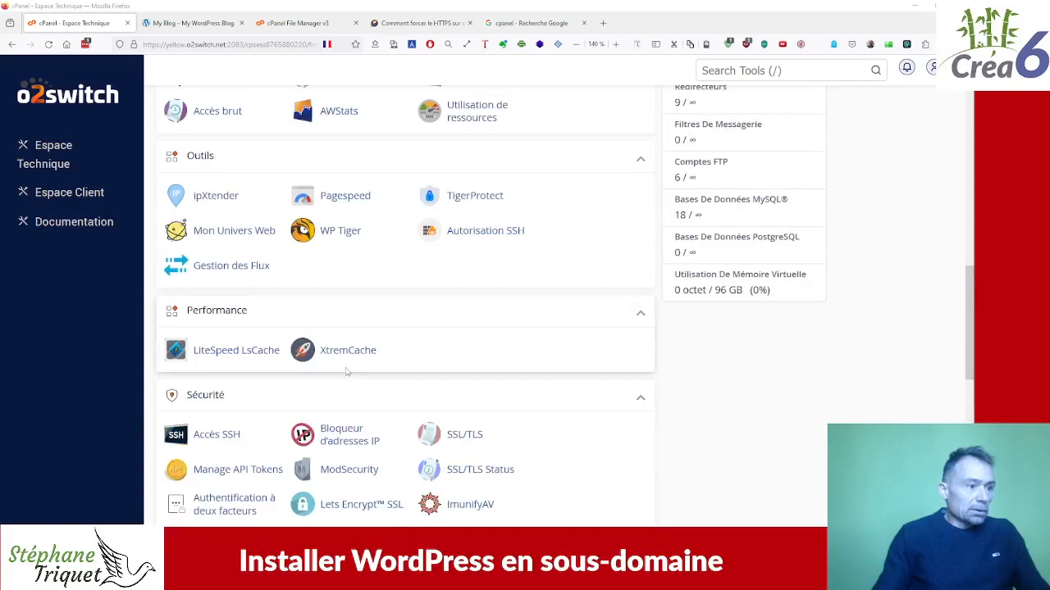
scroll(350, 370, "up", 3)
scroll(343, 362, "up", 3)
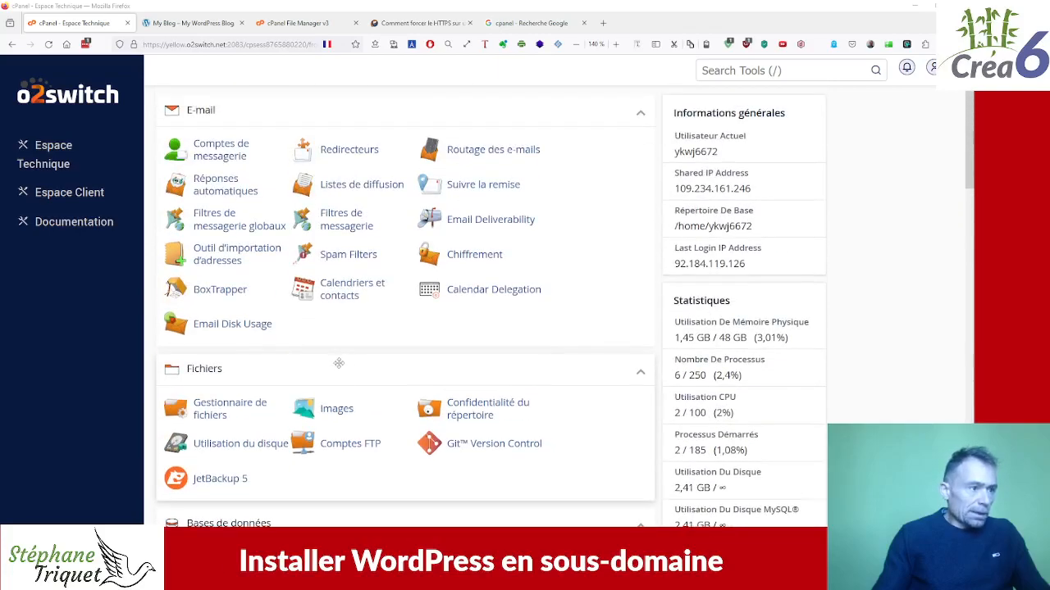
scroll(324, 376, "down", 5)
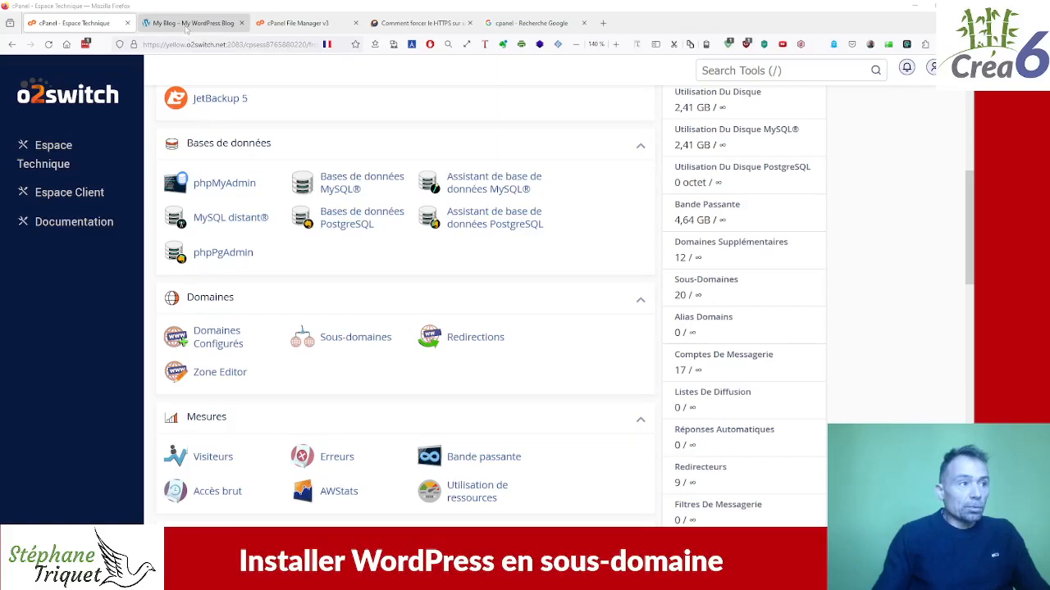
left_click(186, 24)
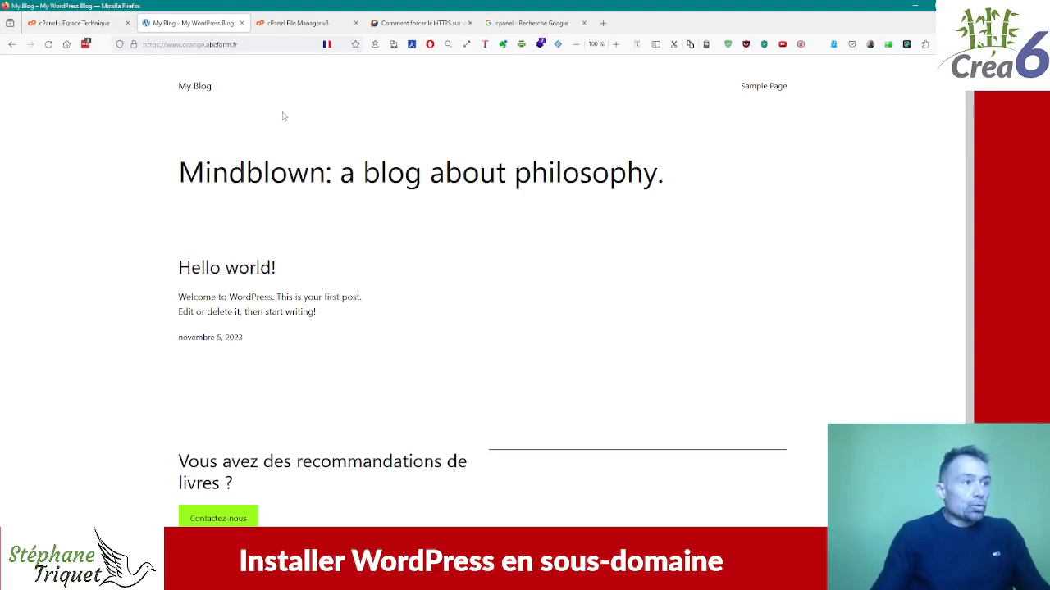
left_click_drag(239, 45, 143, 45)
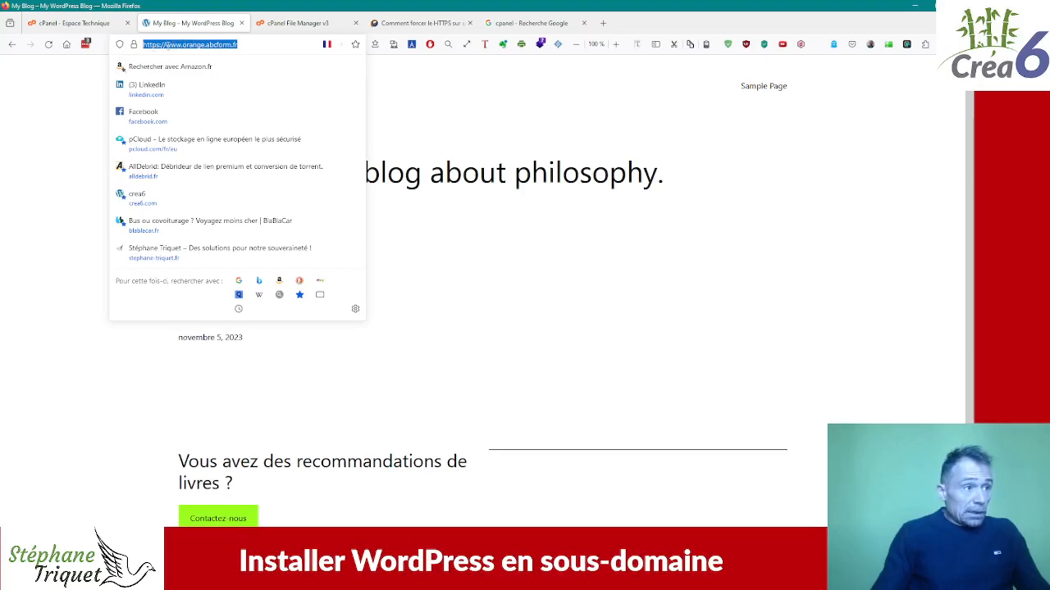
left_click_drag(184, 44, 214, 43)
left_click(205, 44)
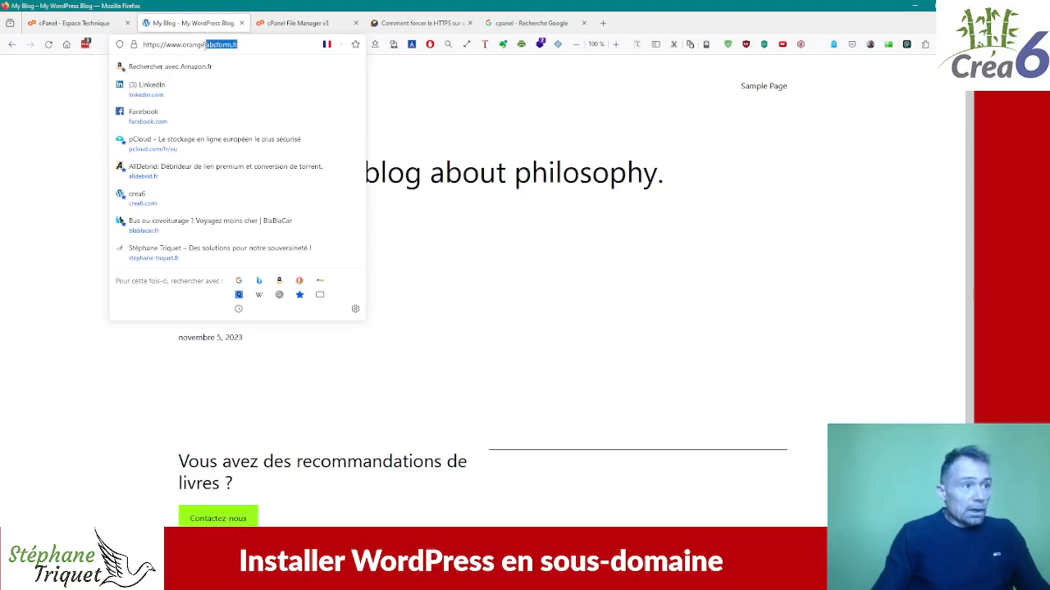
left_click(206, 45)
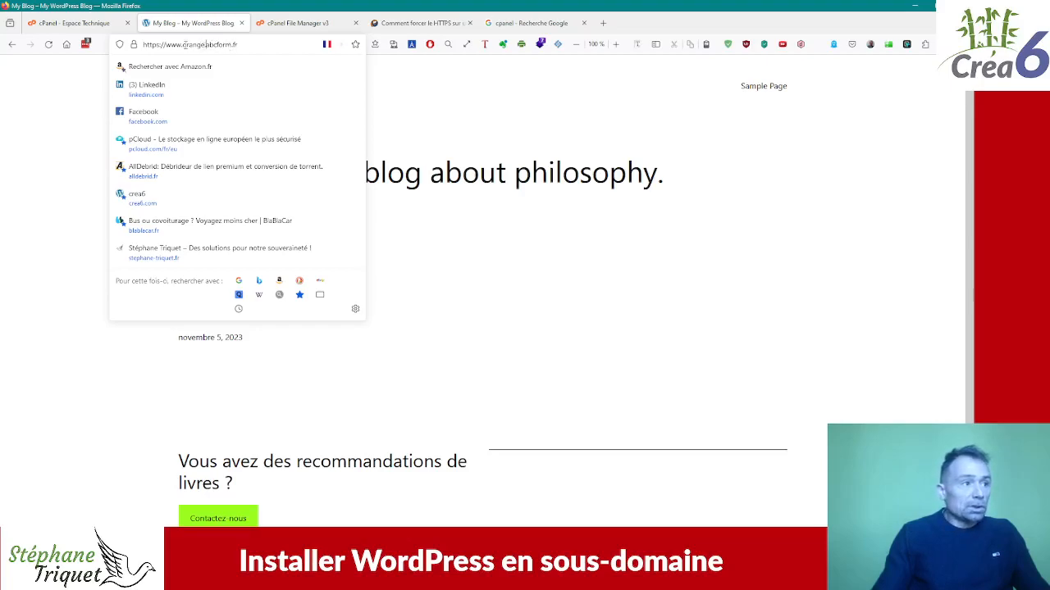
left_click_drag(184, 45, 208, 48)
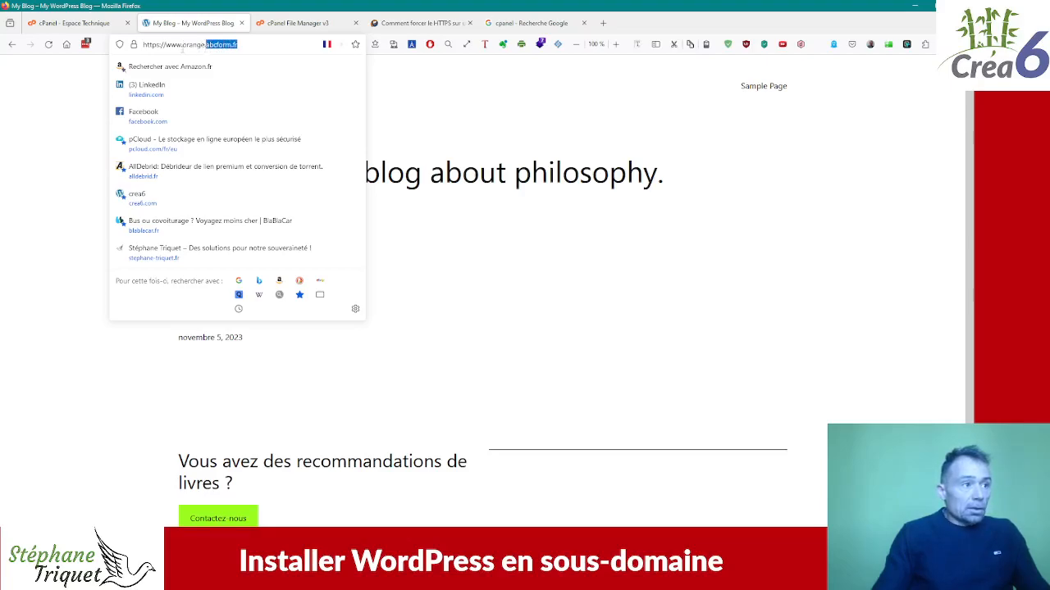
left_click(171, 46)
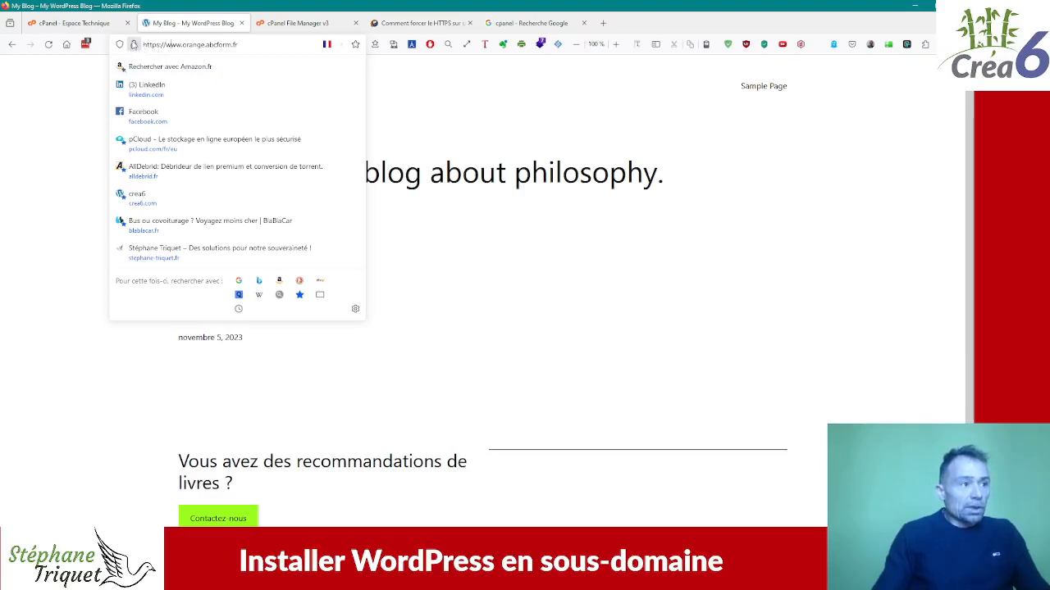
left_click(408, 101)
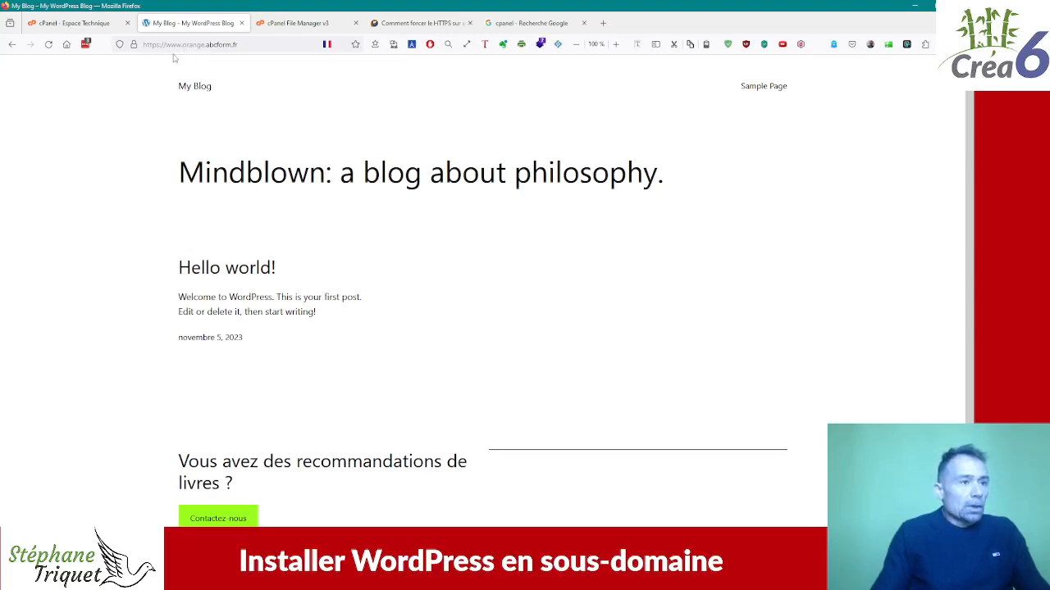
left_click(80, 24)
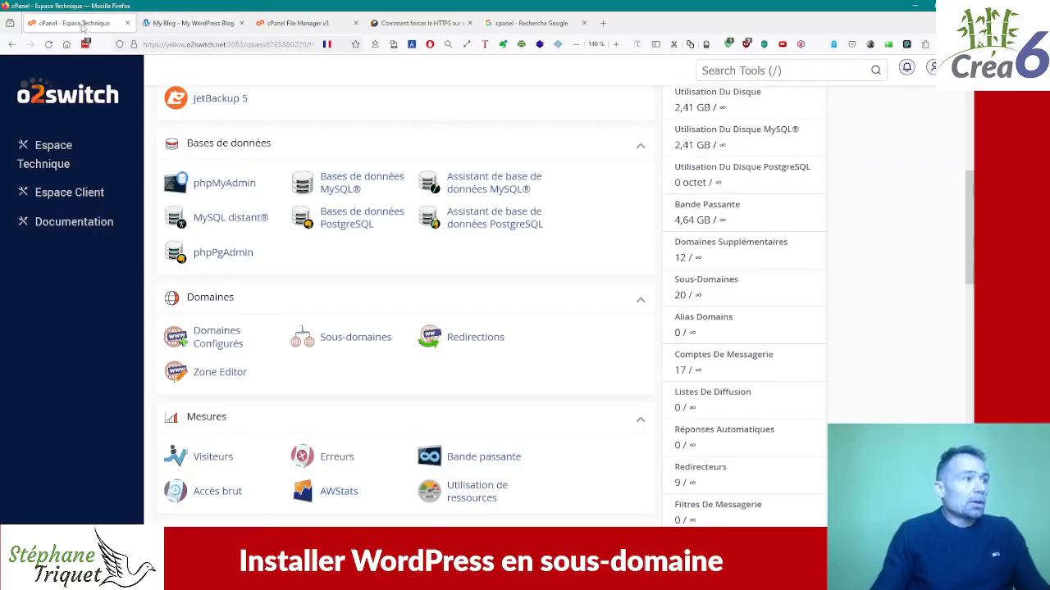
left_click(191, 23)
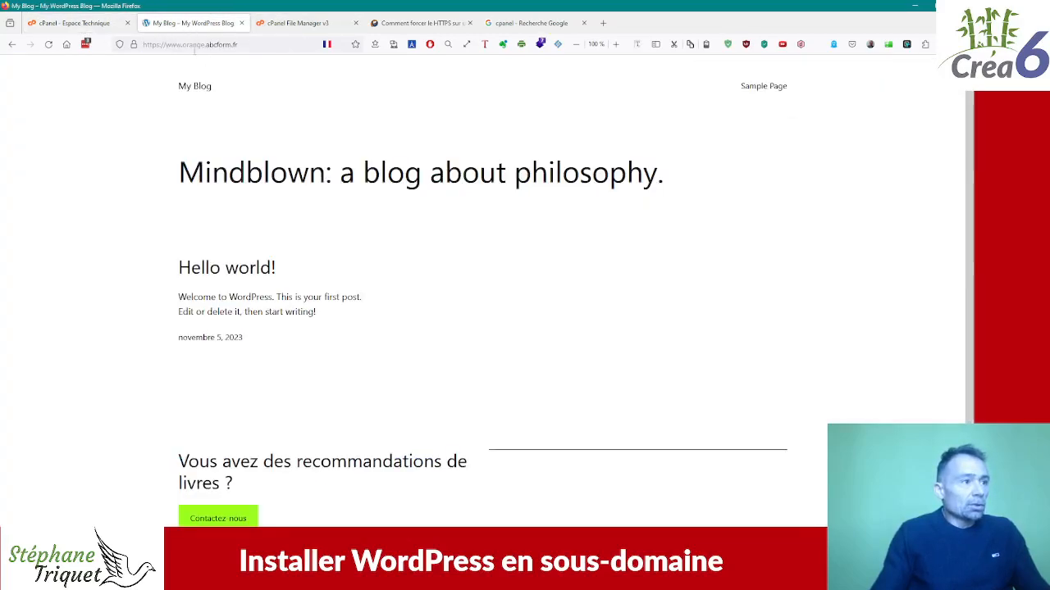
left_click_drag(182, 46, 217, 45)
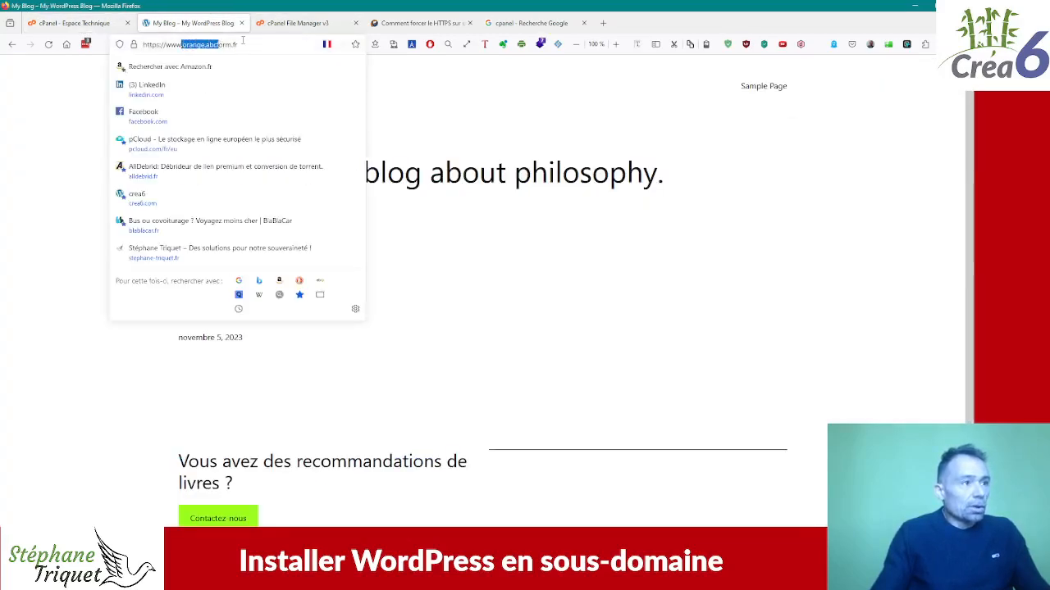
left_click(208, 44)
left_click_drag(208, 45, 183, 45)
Step: In cPanel's subdomain creation form, enter blanc as the subdomain and choose abcform.fr as its domain
left_click(93, 25)
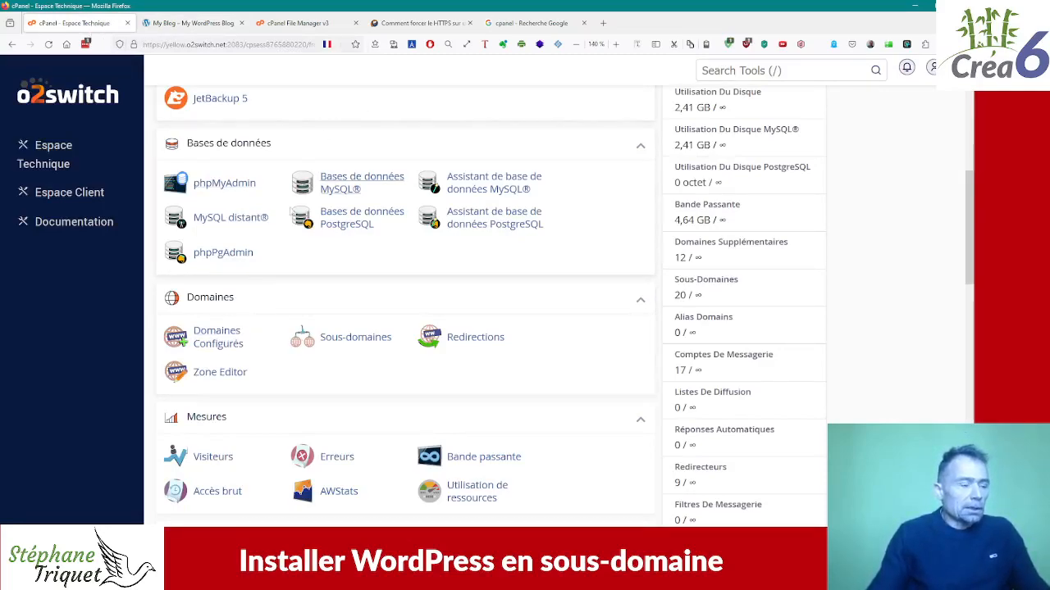
left_click(351, 341)
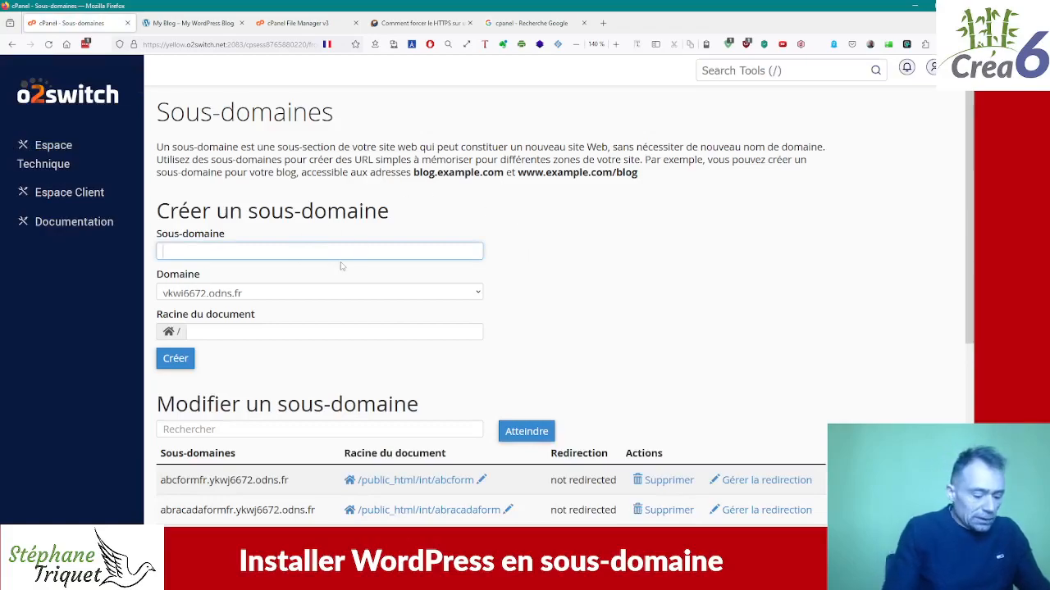
type("b")
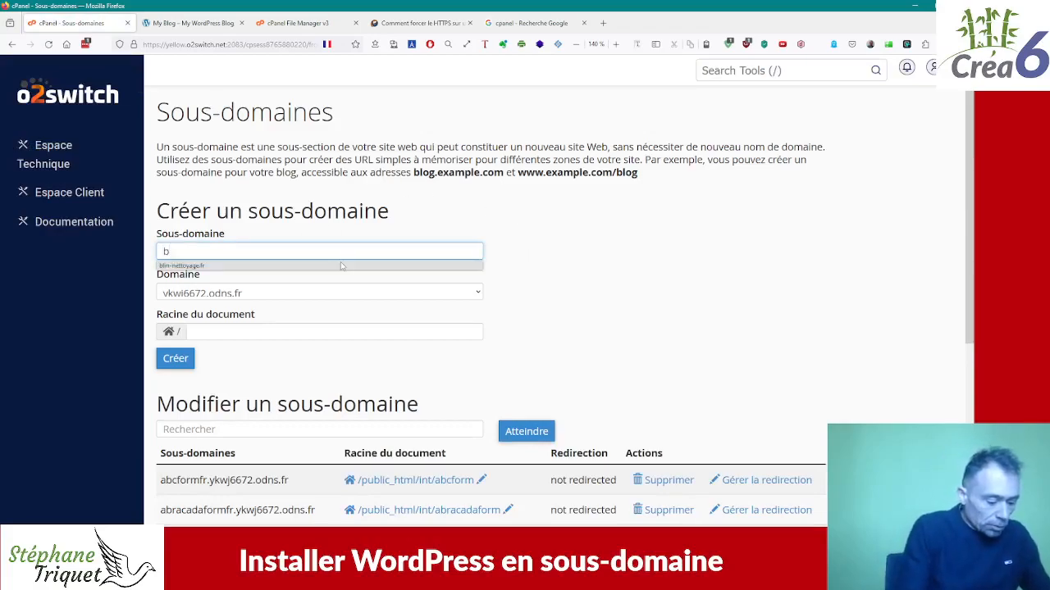
type("lanc")
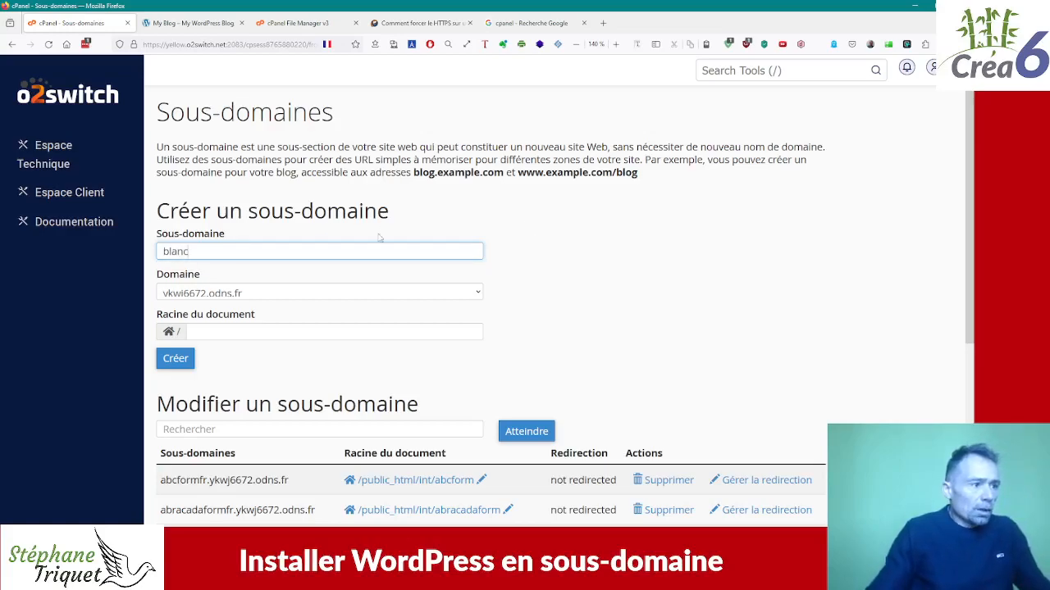
left_click(534, 263)
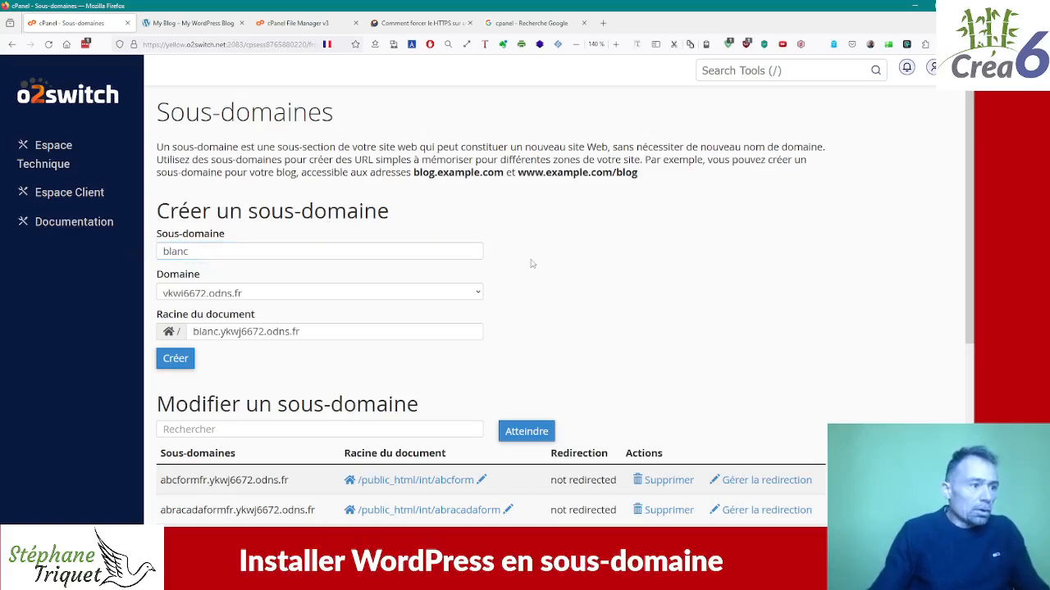
left_click(475, 295)
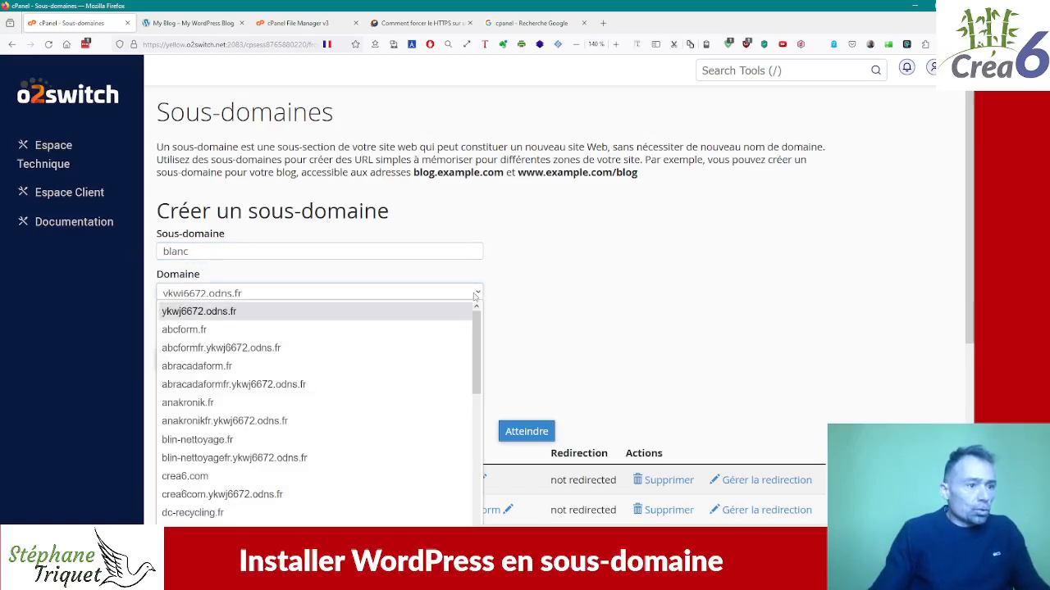
left_click(396, 330)
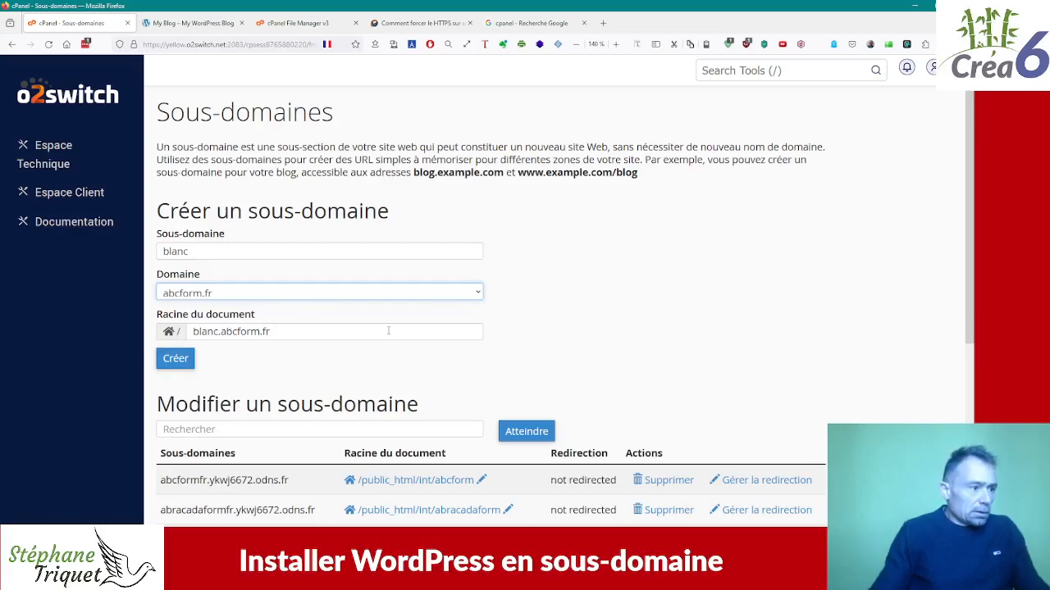
Step: Switch to the cPanel File Manager and copy the current folder path public_html/ext
scroll(387, 330, "down", 3)
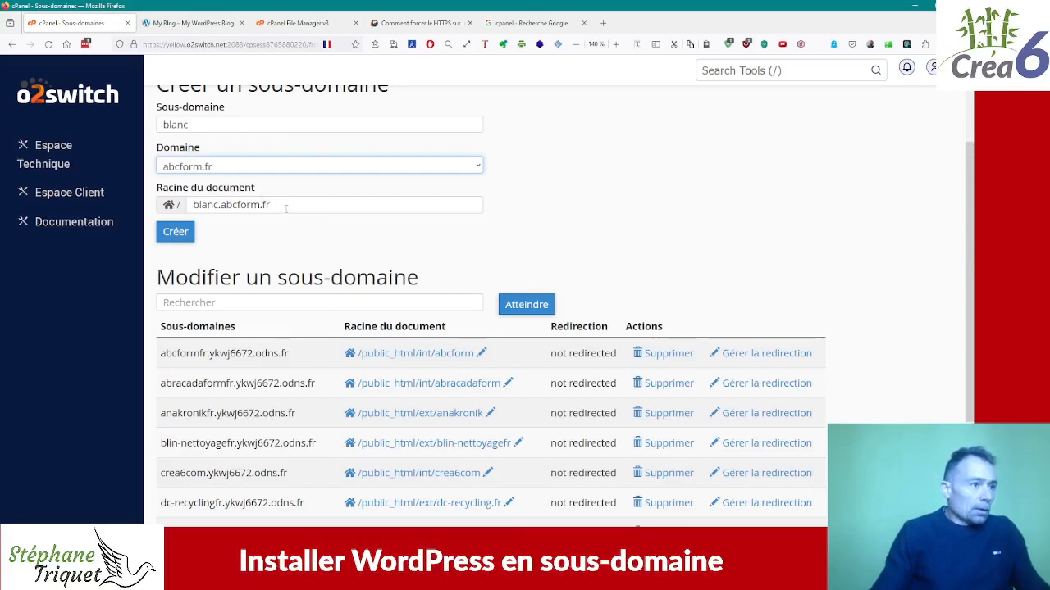
left_click(309, 25)
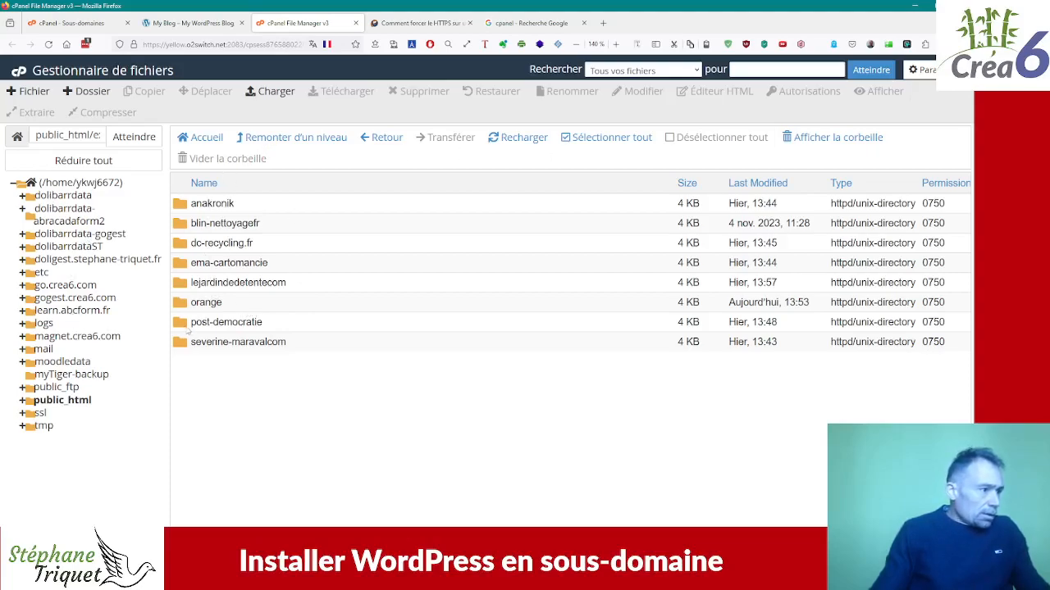
left_click(82, 135)
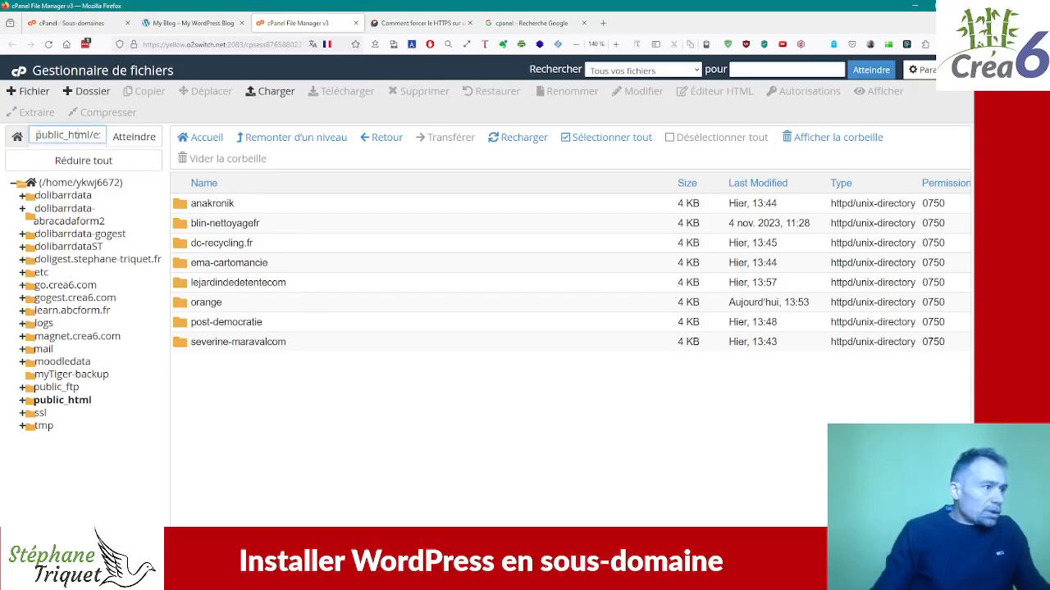
left_click_drag(94, 134, 105, 133)
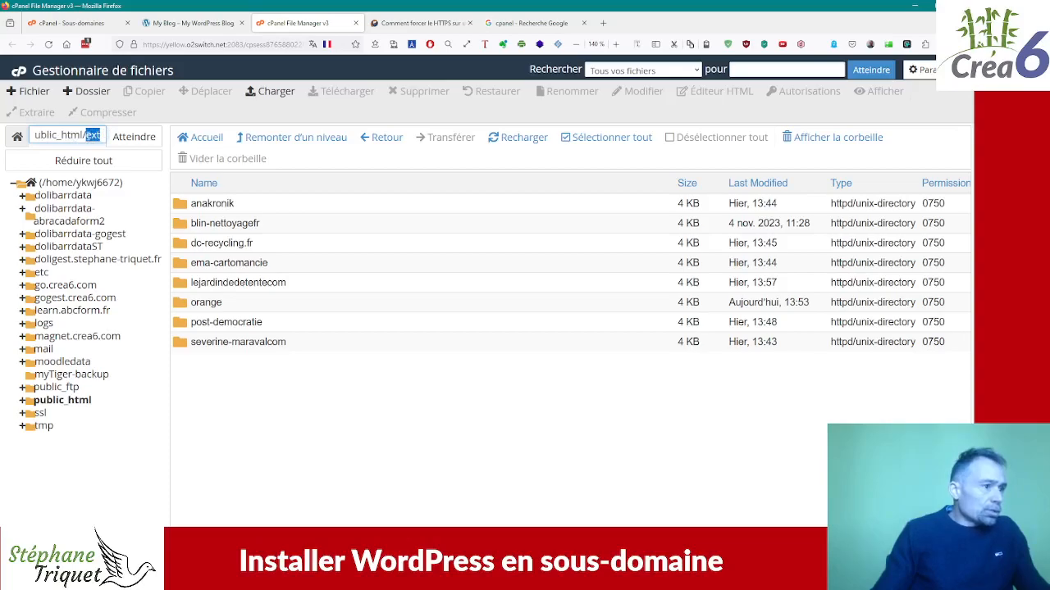
left_click(99, 135)
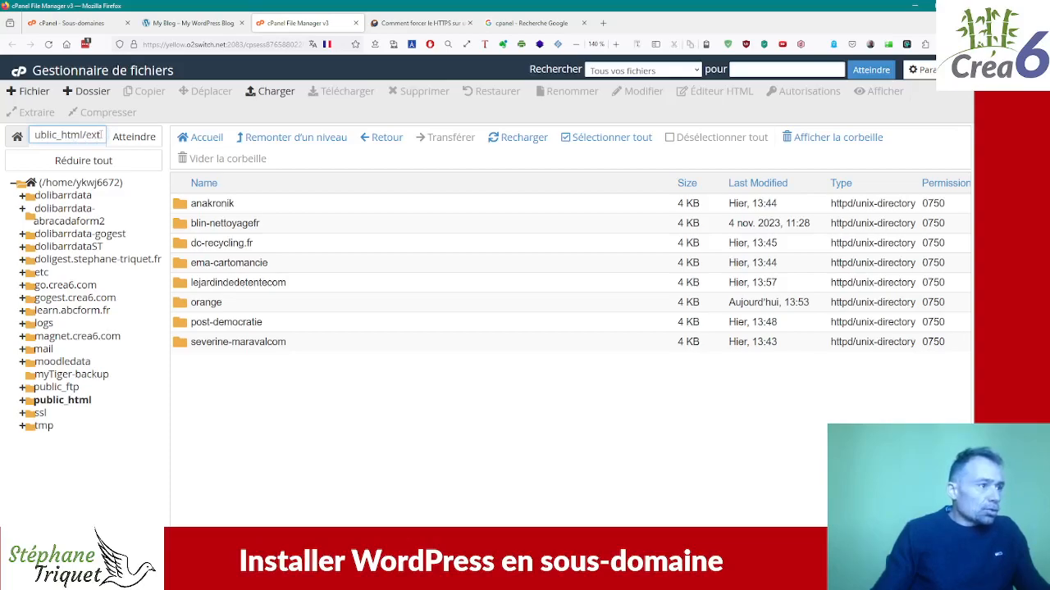
left_click_drag(102, 135, 33, 136)
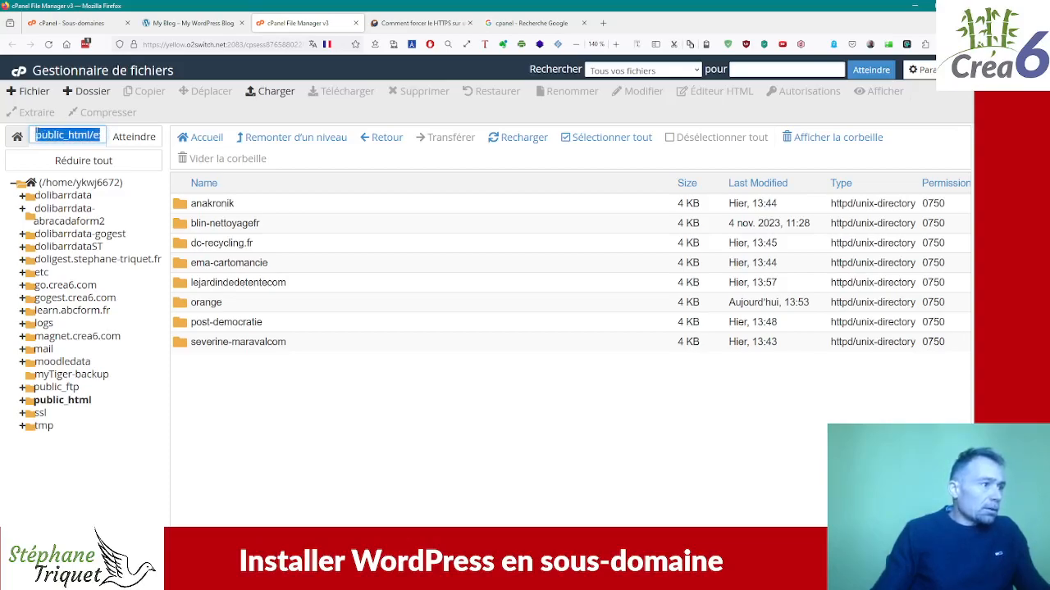
right_click(48, 136)
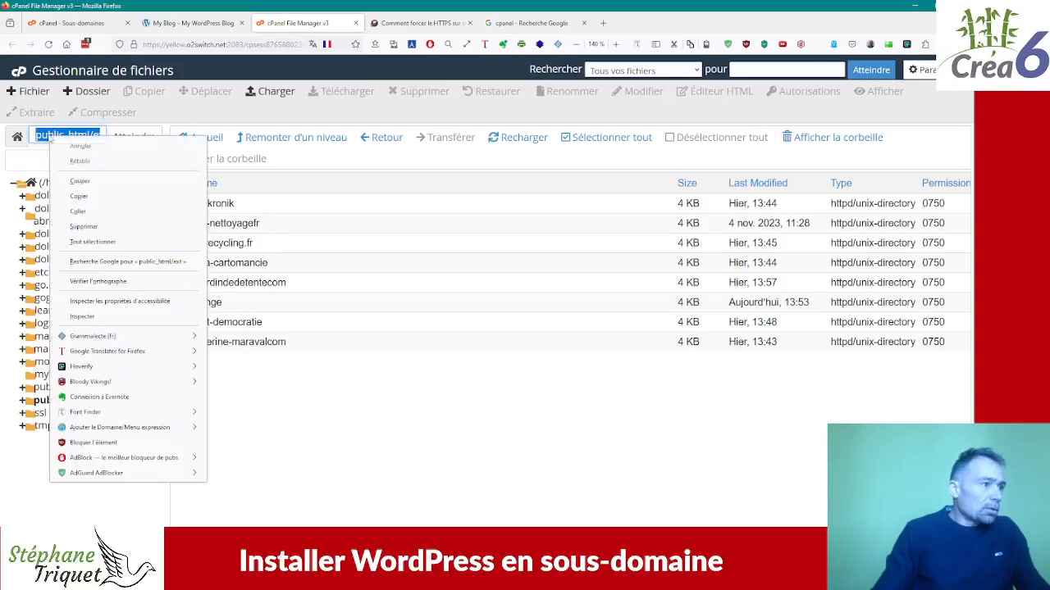
left_click(80, 197)
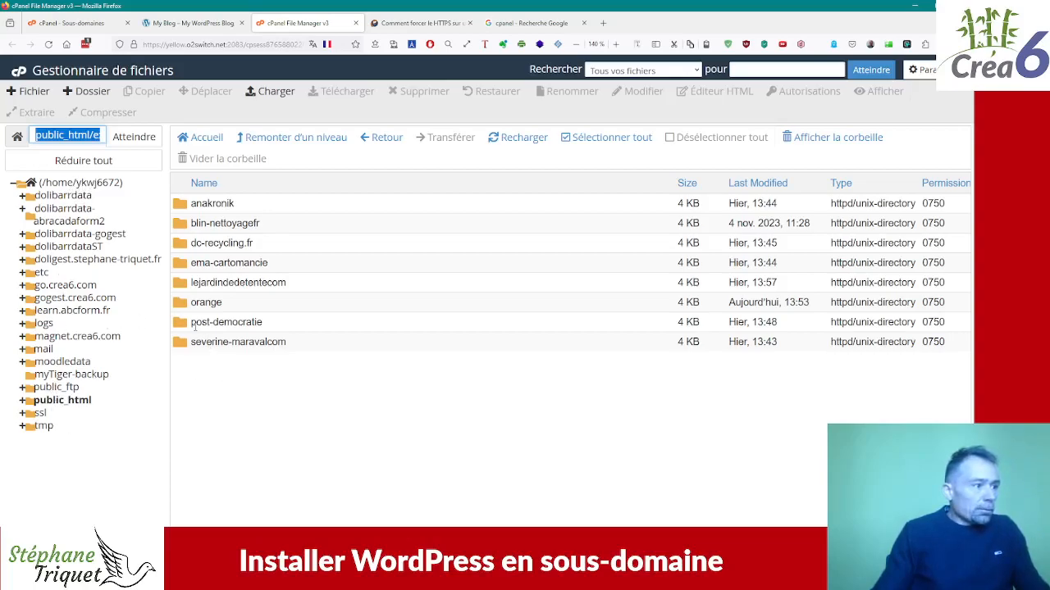
Step: Examine the public_html folder and its ext subfolder in the File Manager, and compare them with the orange.abcform.fr site address
left_click(48, 401)
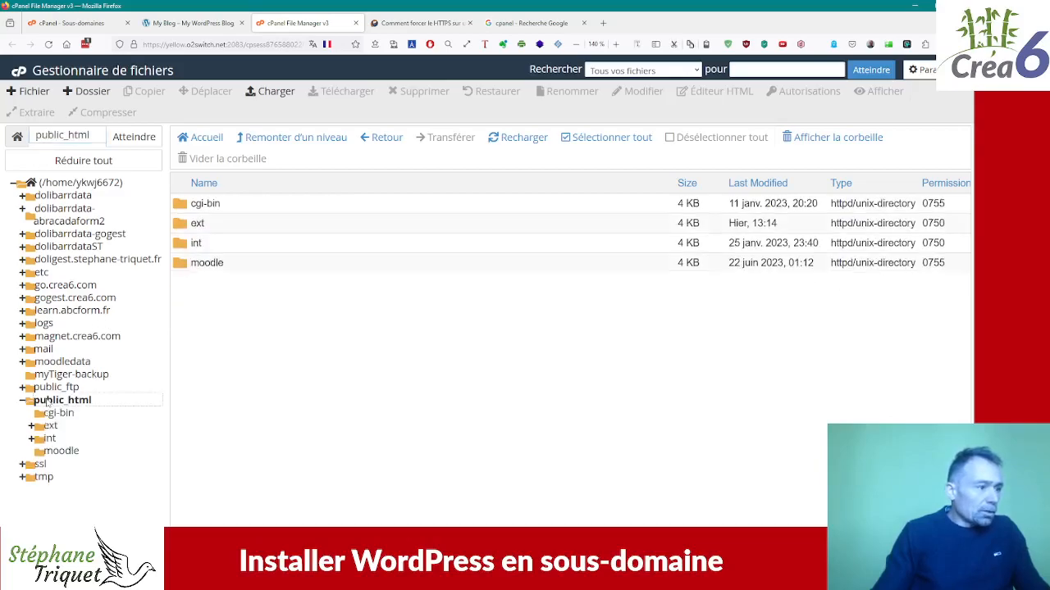
left_click(196, 225)
double_click(189, 226)
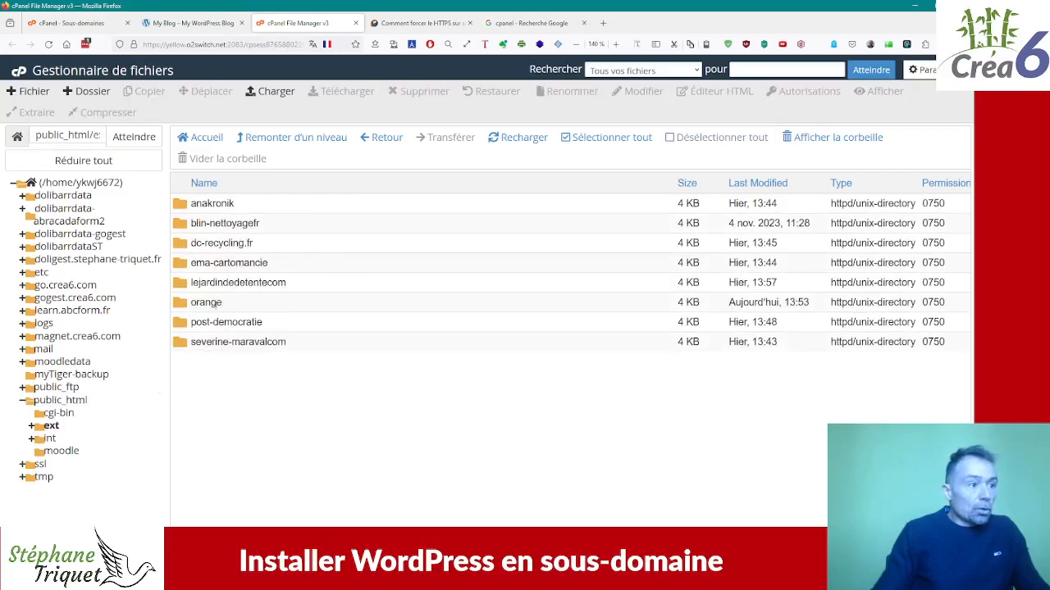
left_click(190, 23)
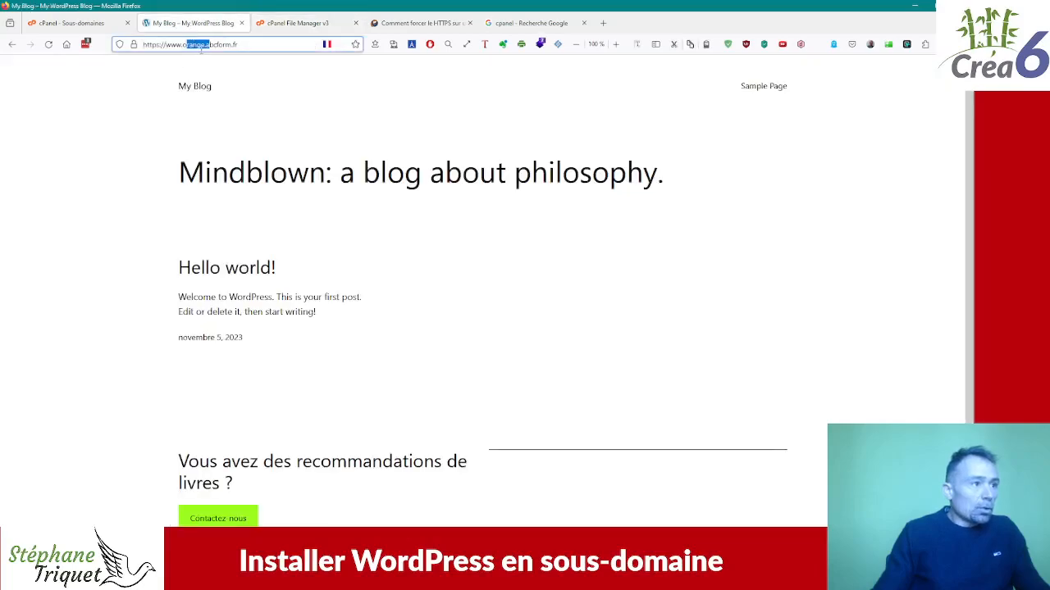
Step: In the cPanel subdomain creation form, set the document root to public_html/ext/blanc
left_click(100, 23)
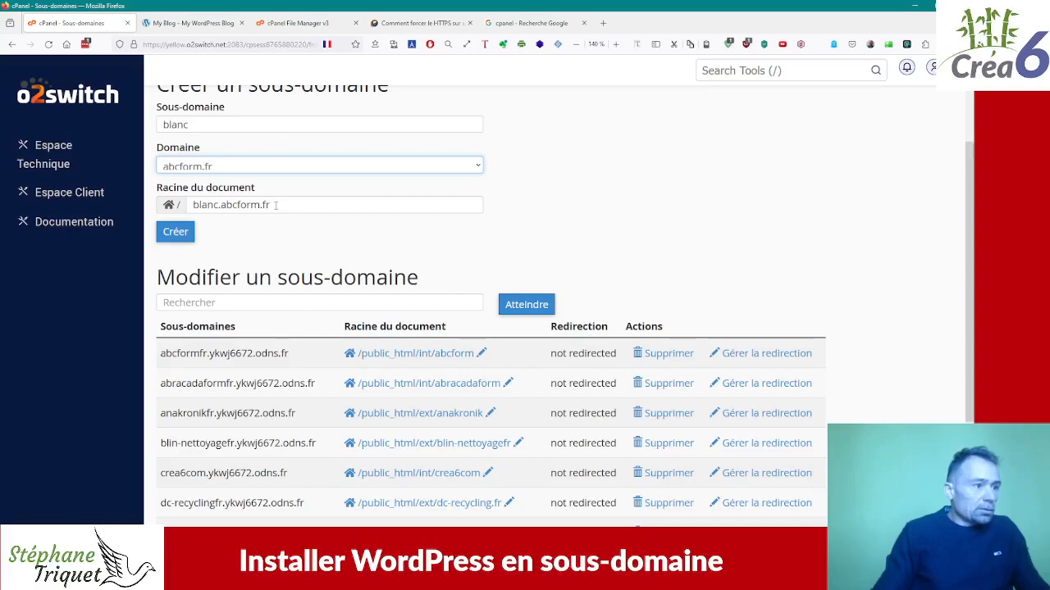
left_click_drag(193, 204, 290, 208)
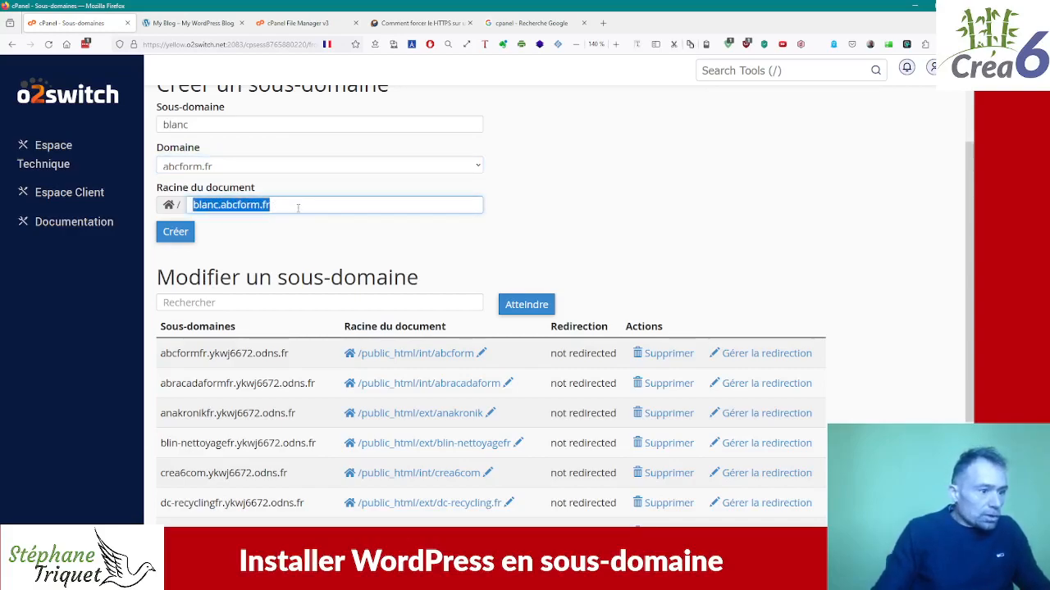
type("/")
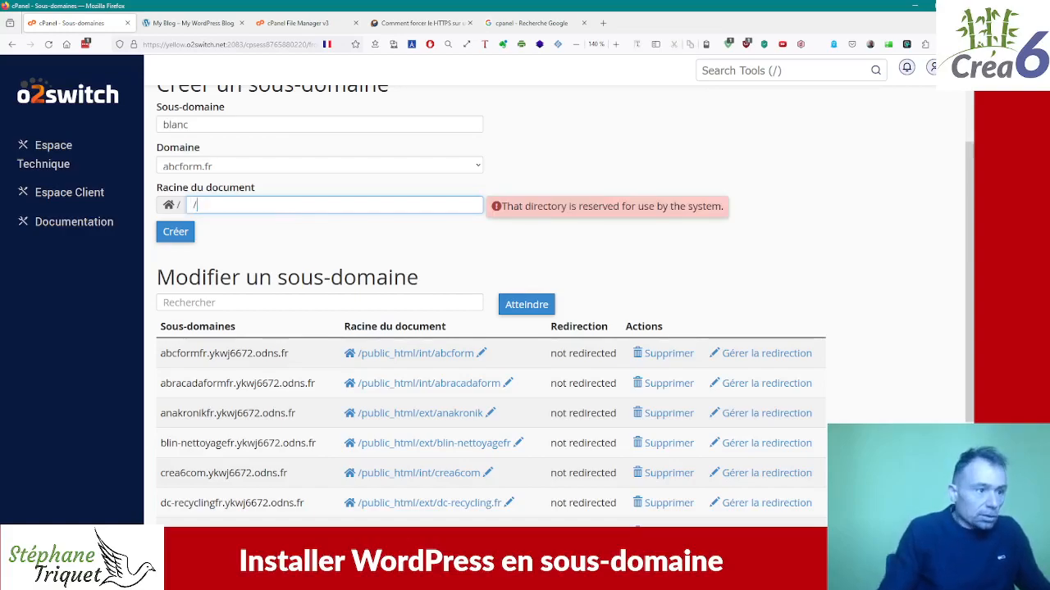
type("publi")
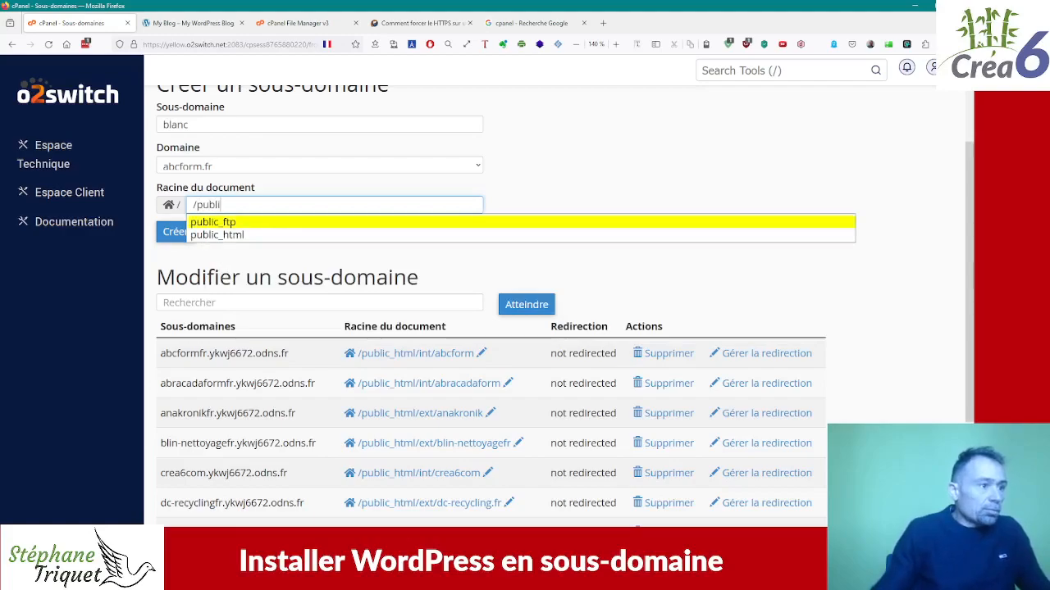
left_click(238, 238)
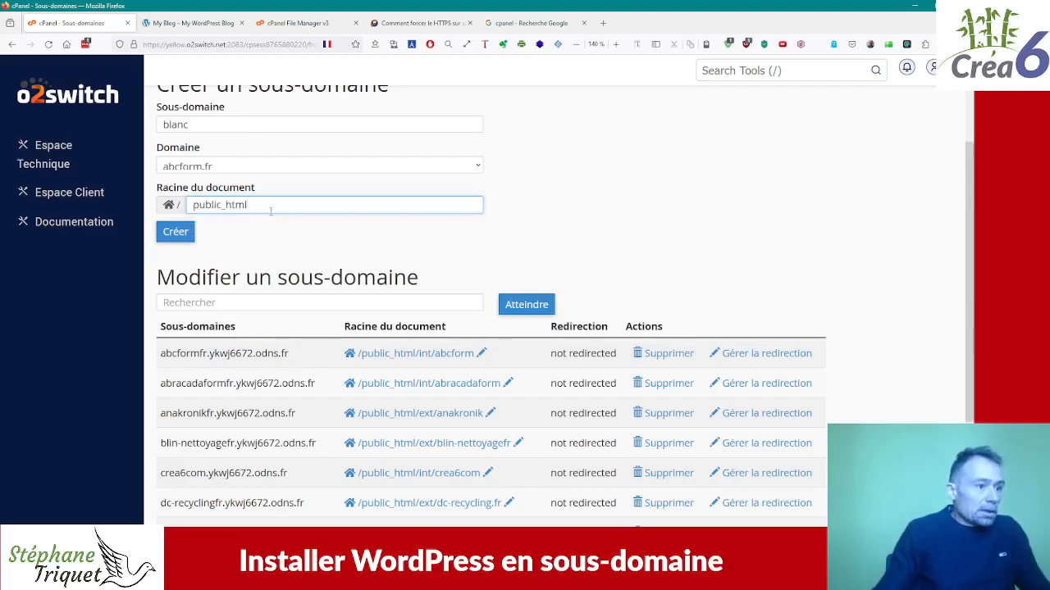
type("/ext")
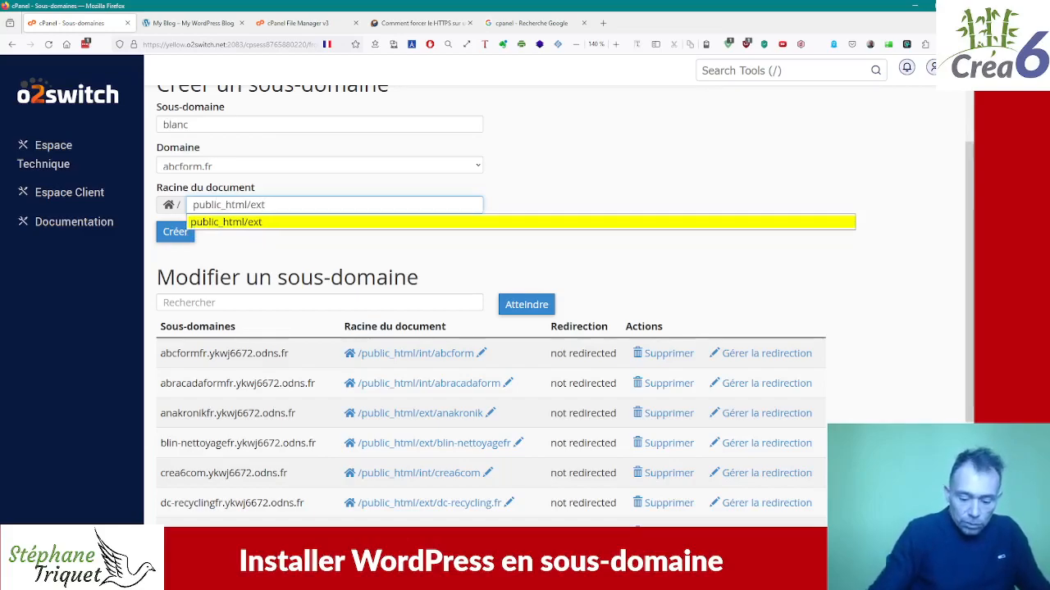
type("/blanc")
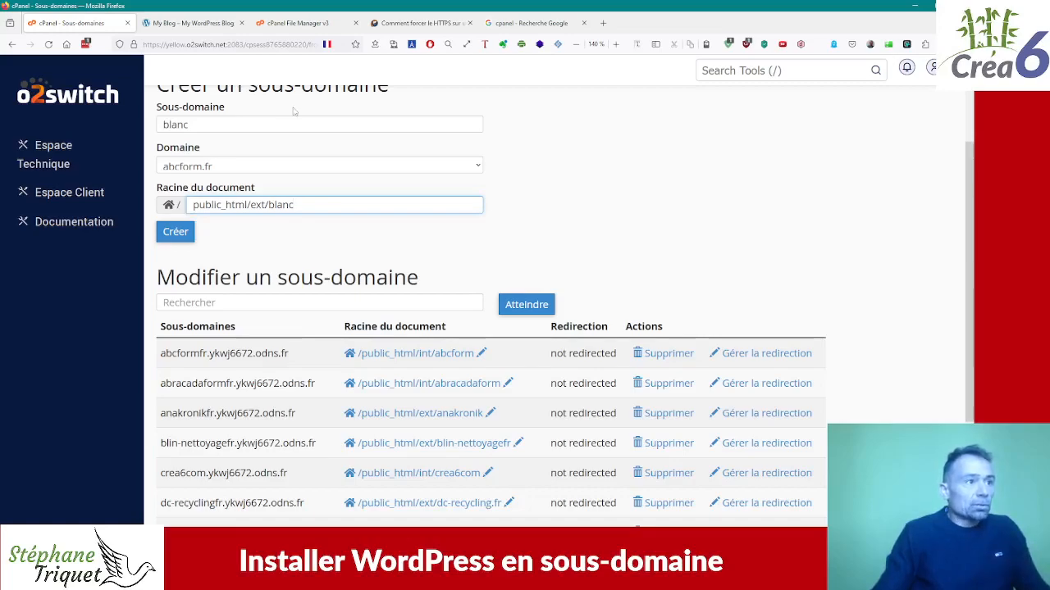
Step: Examine the WordPress files inside the orange folder in the File Manager and return to the subdomain creation form
left_click(295, 23)
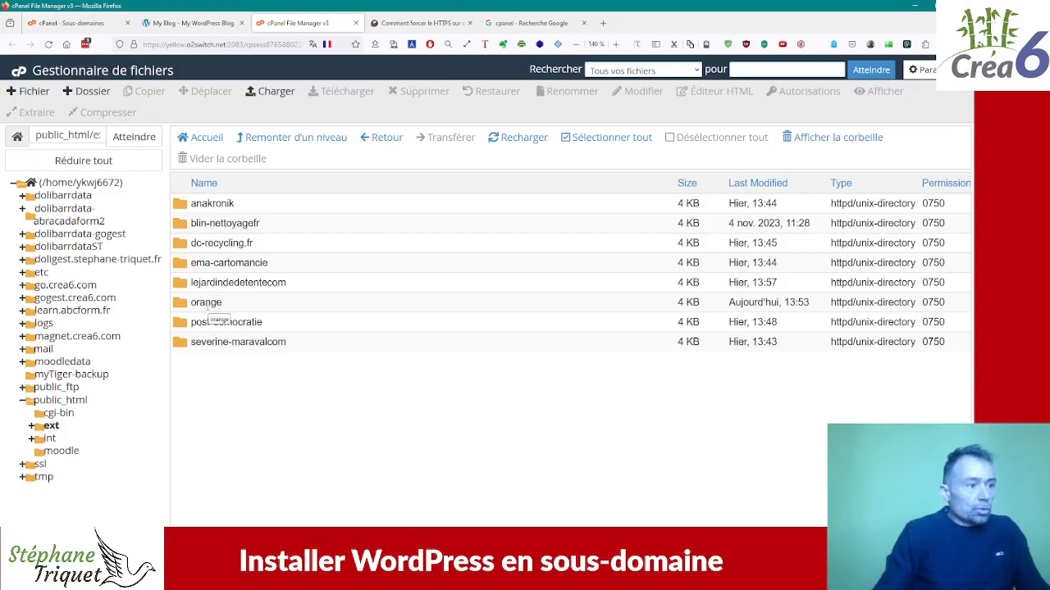
double_click(191, 304)
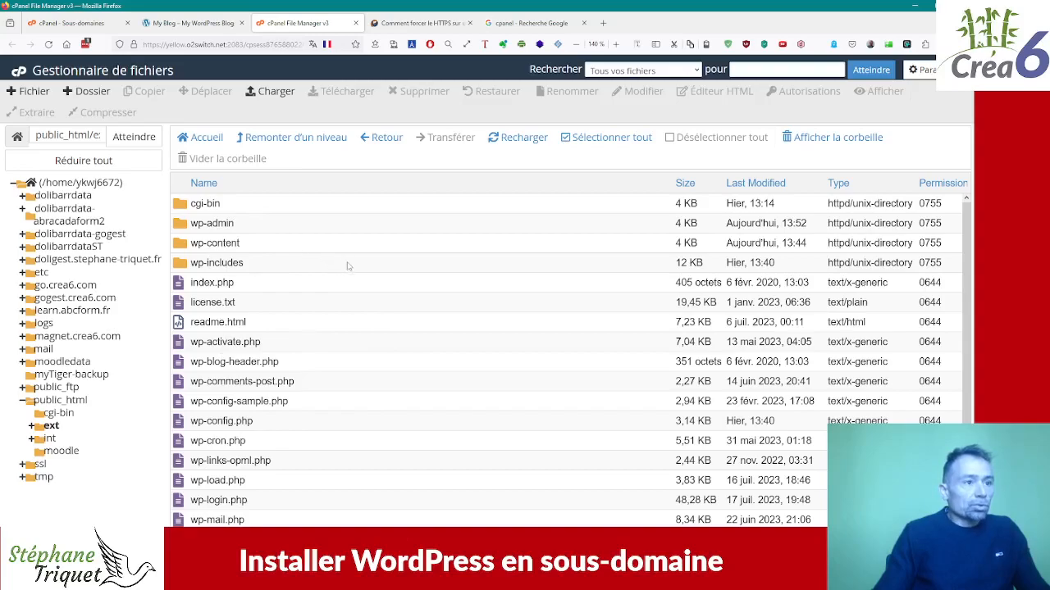
left_click(75, 27)
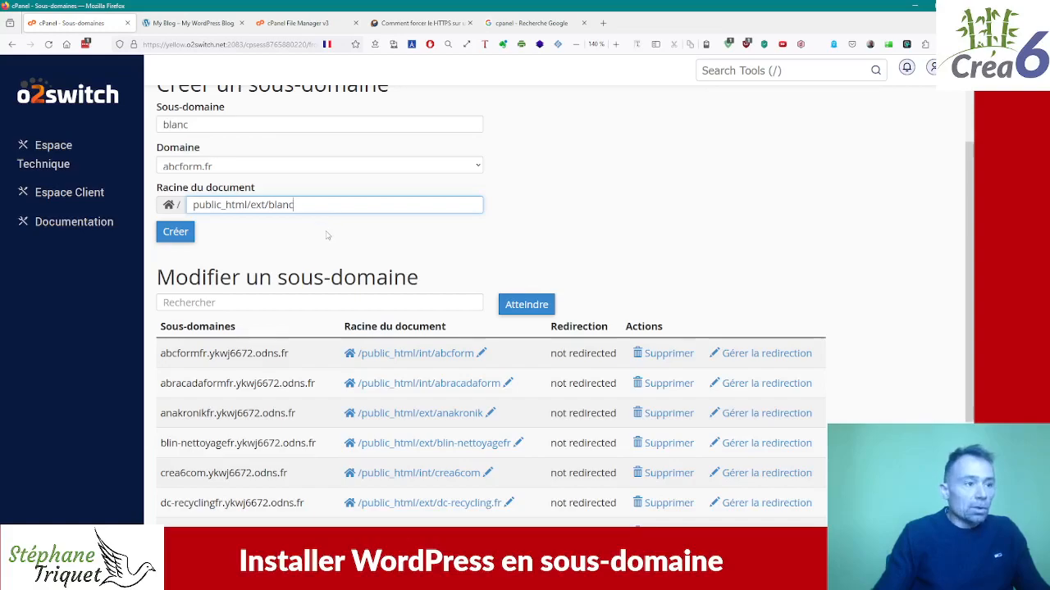
Step: Create the blanc.abcform.fr subdomain and return to the Sous-domaines page
scroll(342, 239, "up", 3)
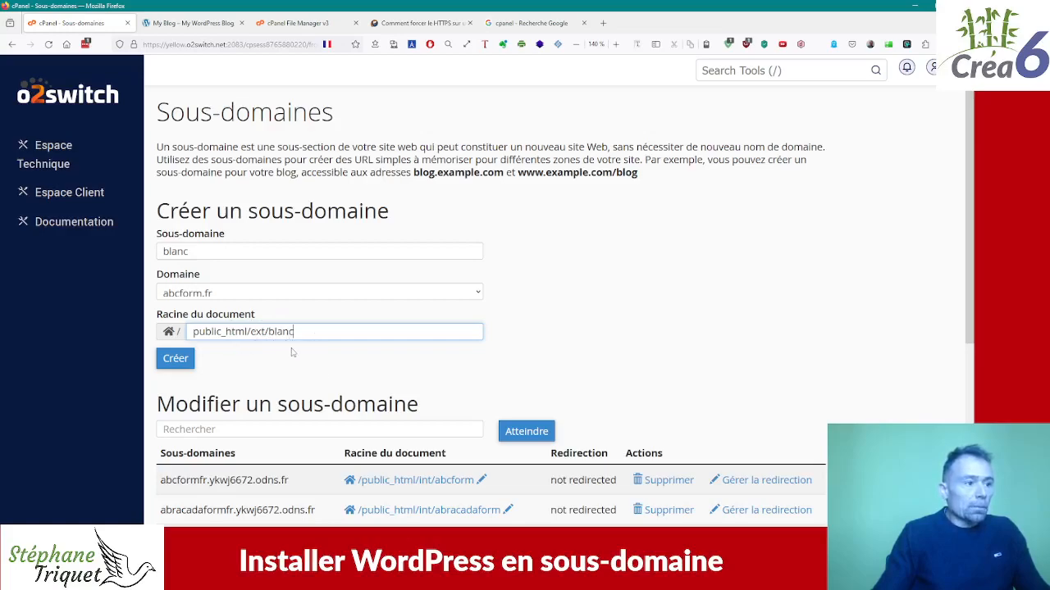
left_click(176, 359)
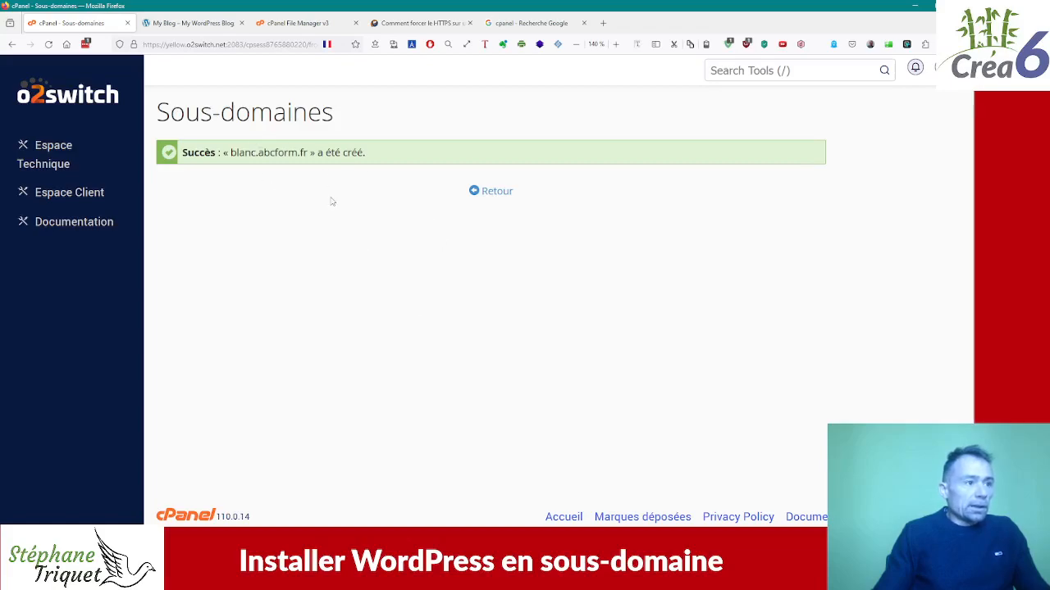
left_click(505, 194)
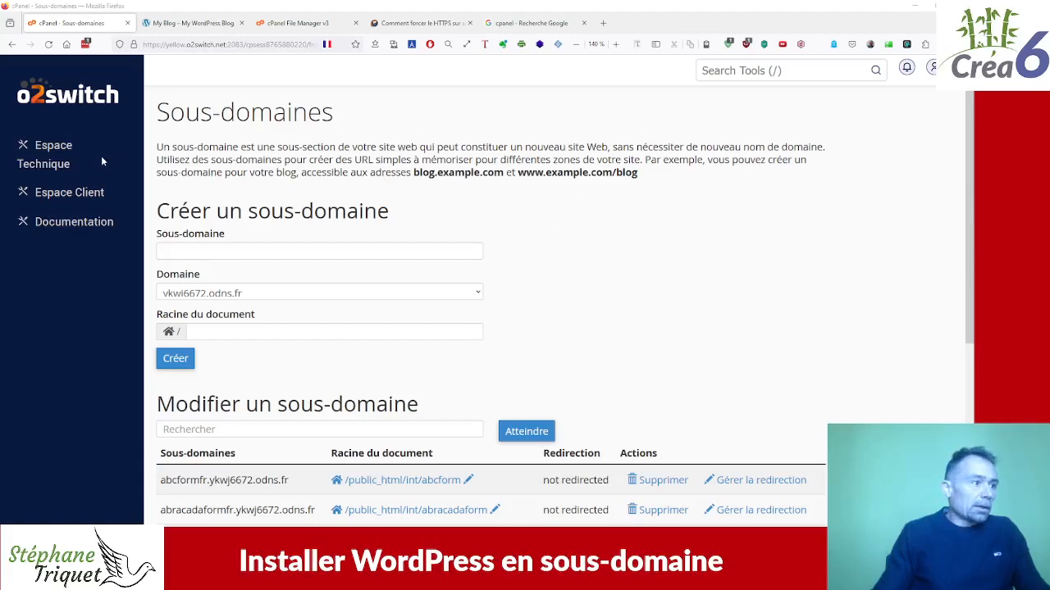
Step: From Espace Technique, open the Lets Encrypt SSL tool in the Sécurité section
left_click(51, 162)
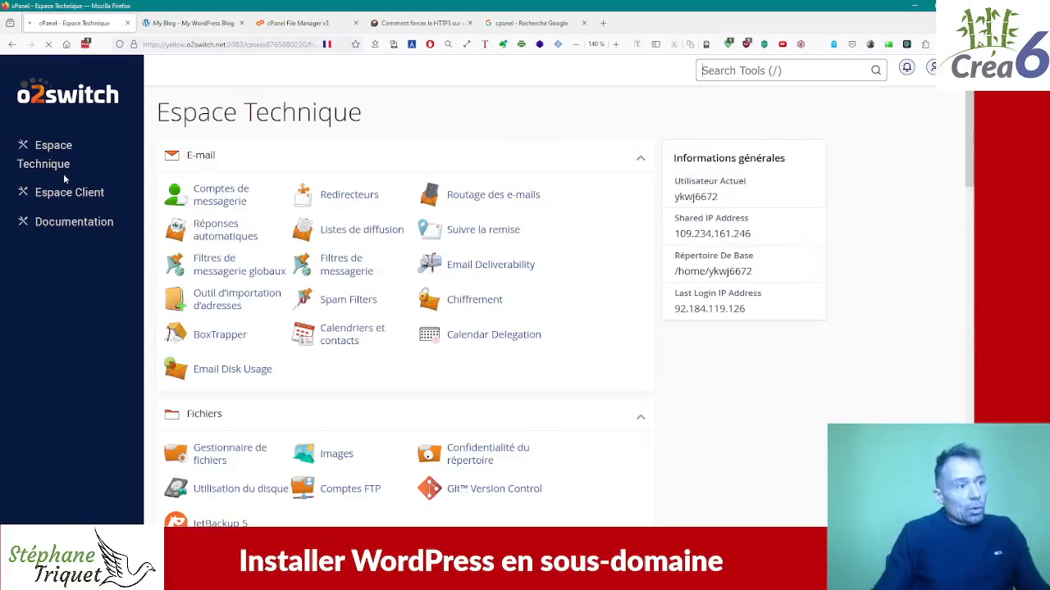
scroll(394, 345, "down", 5)
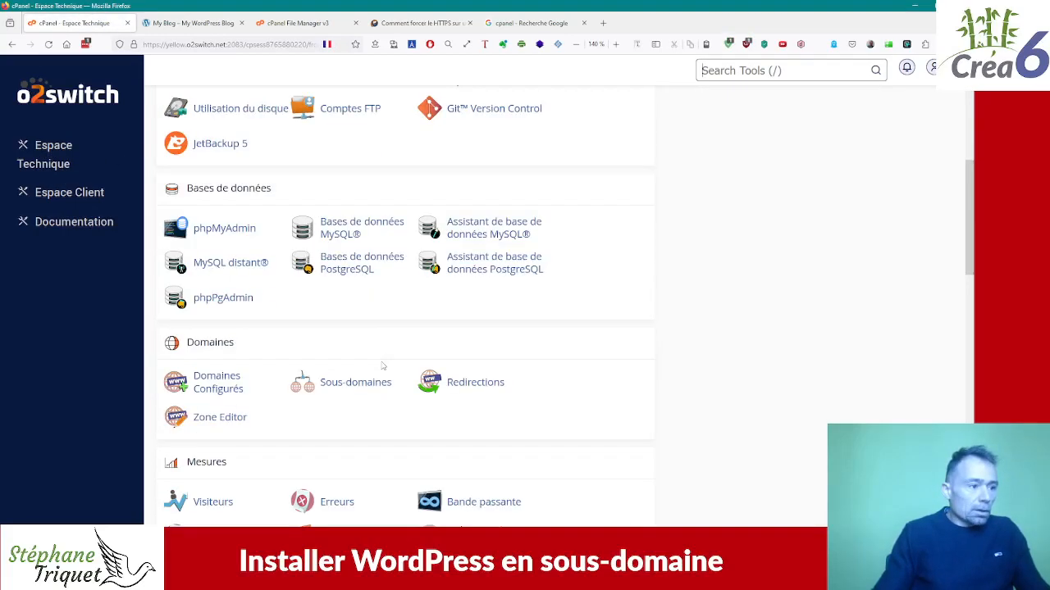
scroll(379, 353, "down", 3)
scroll(364, 311, "down", 3)
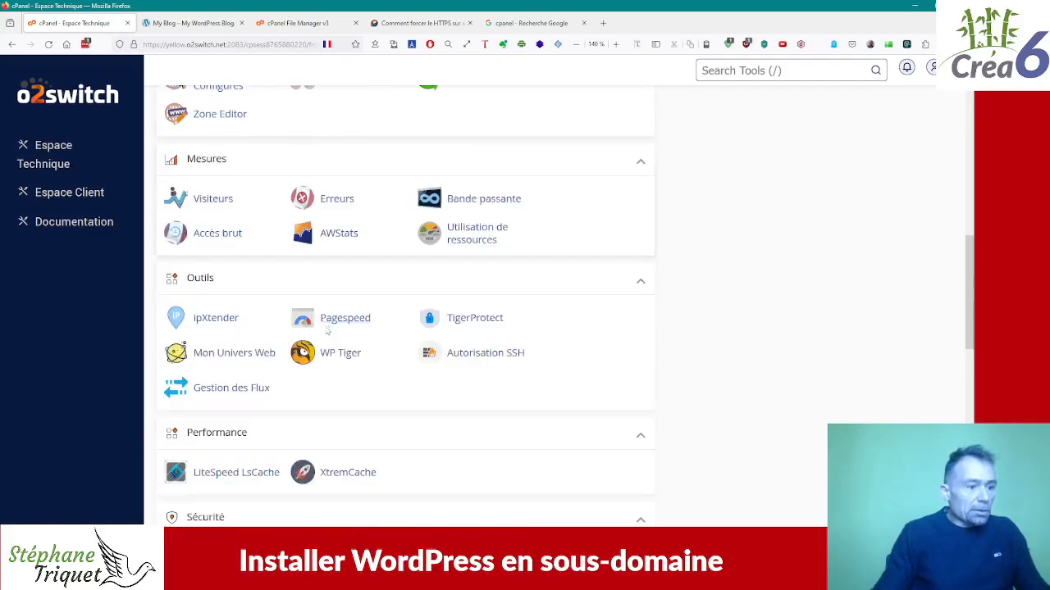
scroll(417, 309, "down", 2)
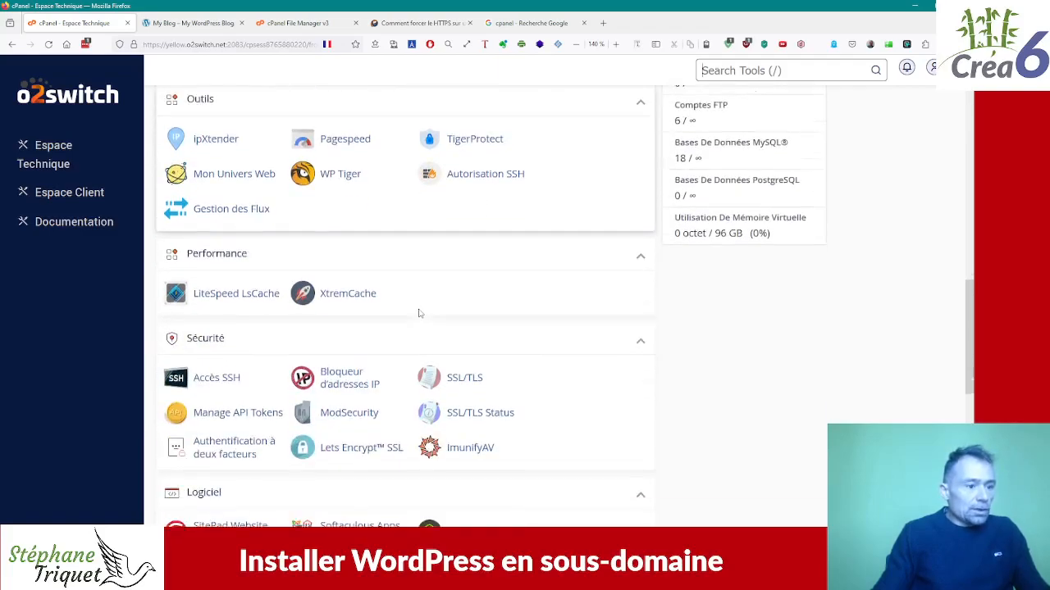
left_click(334, 429)
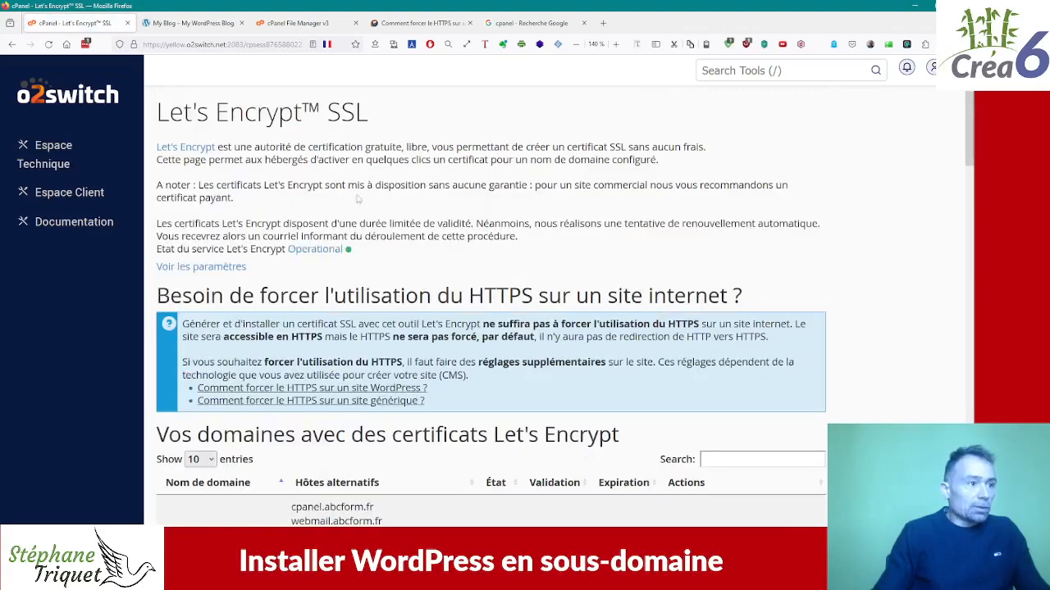
Step: Examine the Let's Encrypt introduction, the existing domain certificates and the domains available for generating a new certificate
left_click_drag(267, 149, 431, 149)
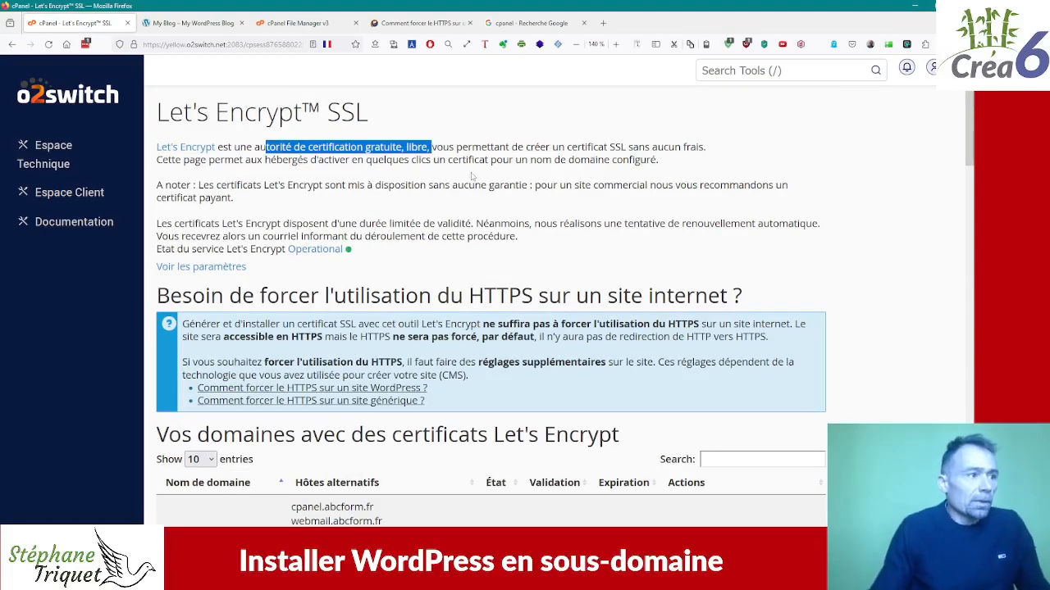
scroll(491, 254, "down", 2)
scroll(491, 254, "down", 10)
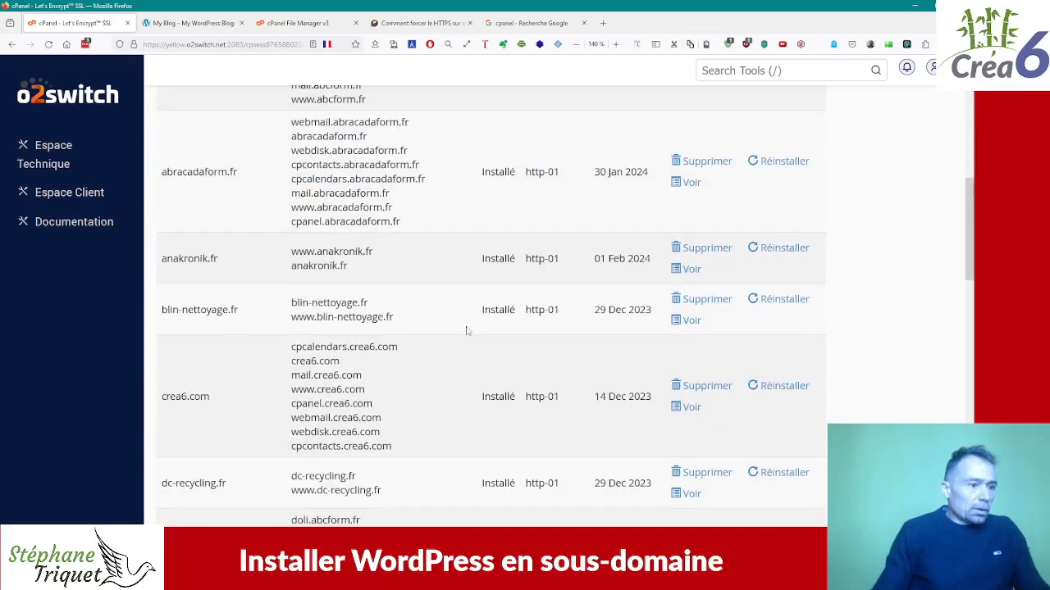
scroll(415, 423, "down", 5)
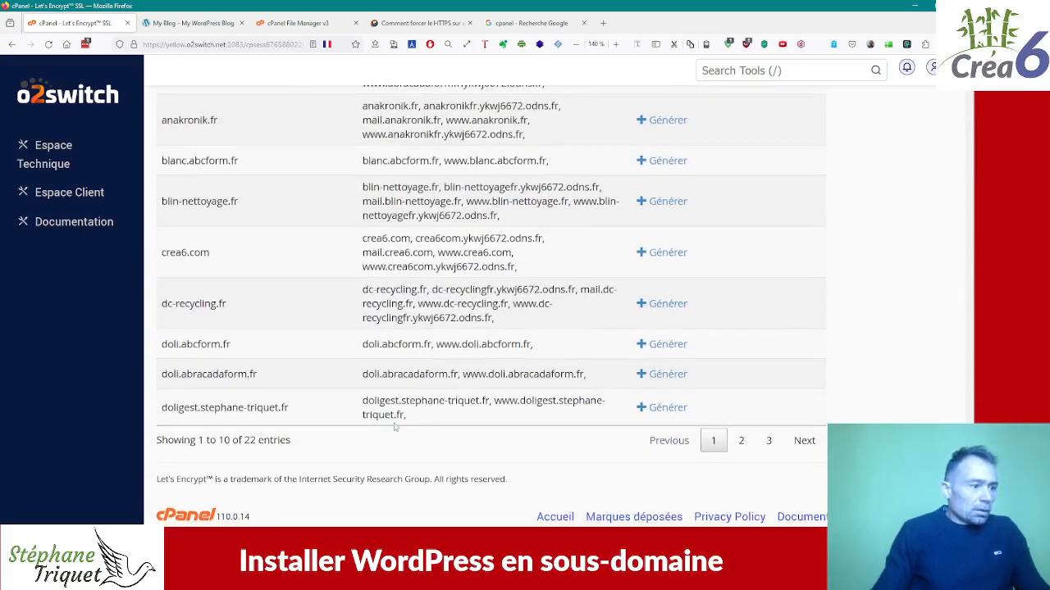
scroll(733, 415, "up", 17)
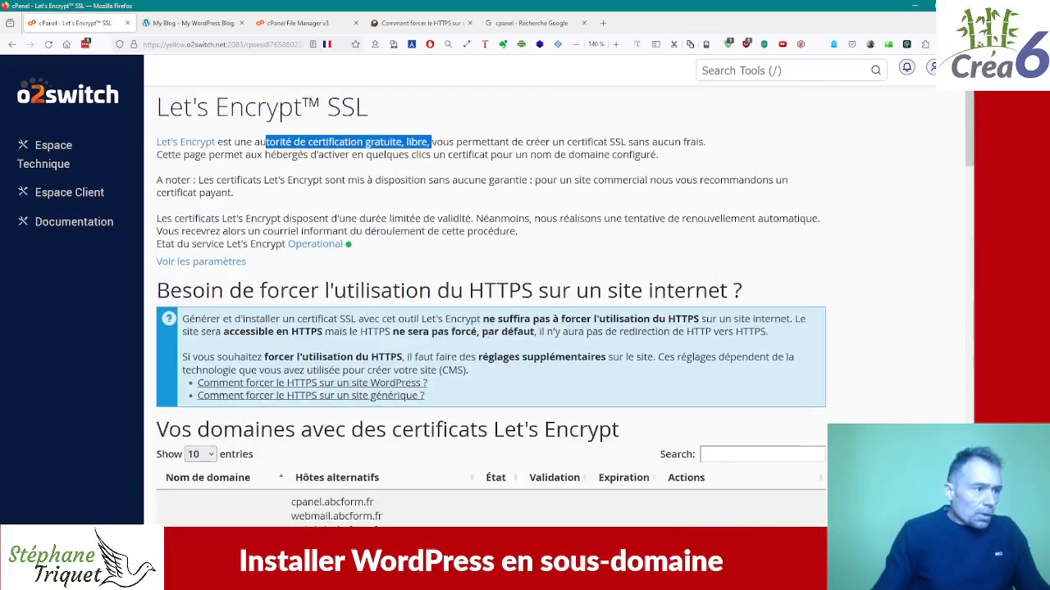
Step: Show 25 entries in the table of domains with Let's Encrypt certificates and look through it
left_click(200, 459)
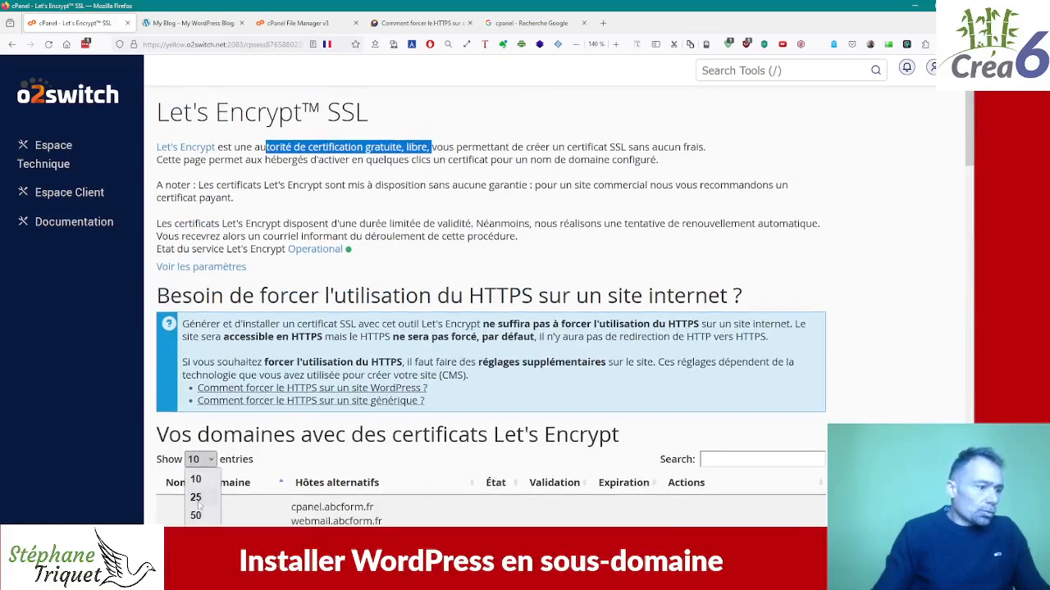
left_click(197, 486)
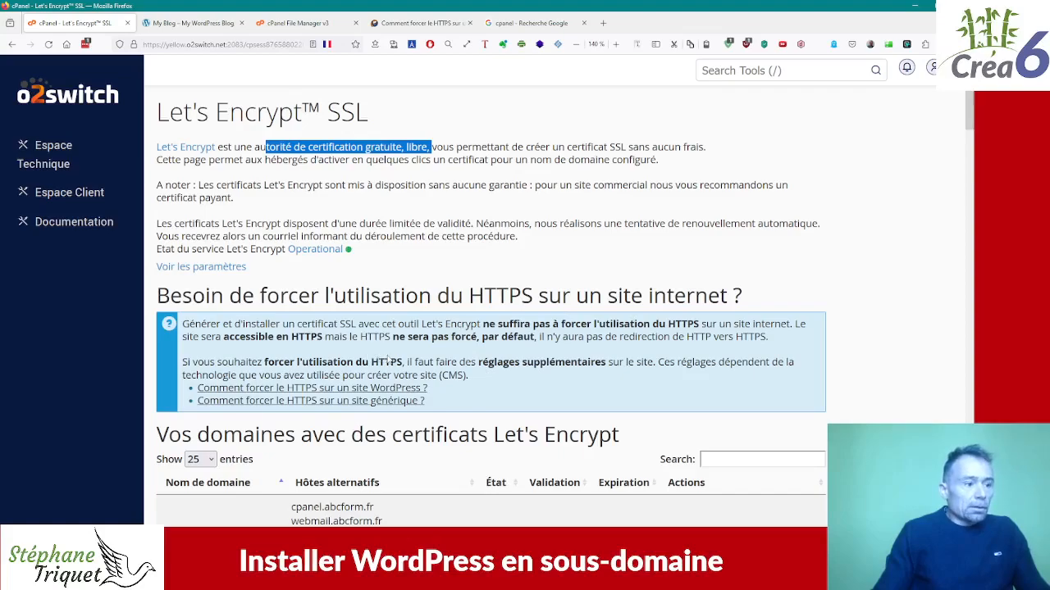
scroll(387, 359, "down", 10)
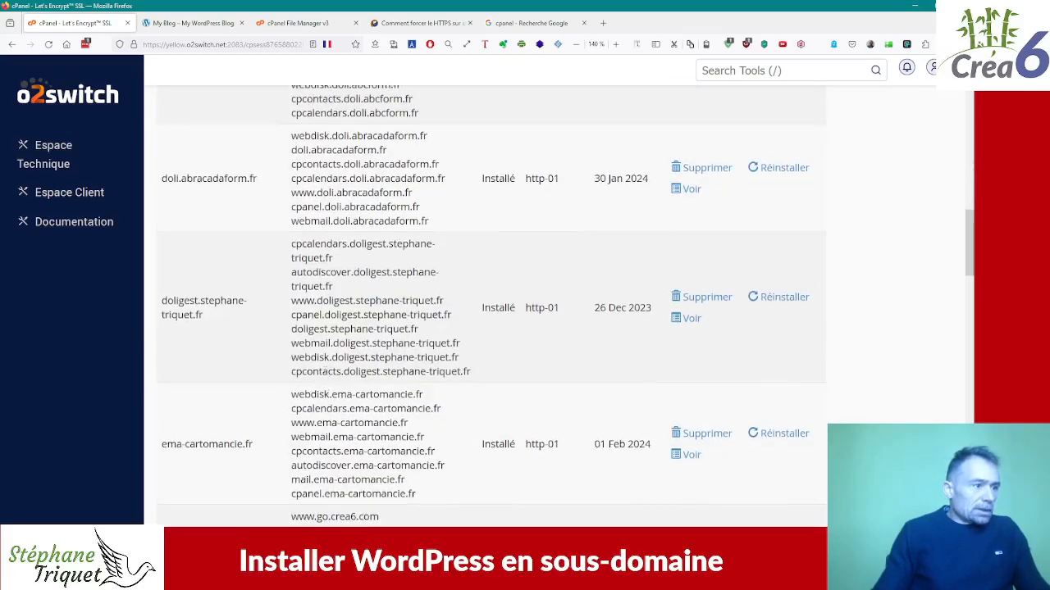
scroll(326, 374, "up", 5)
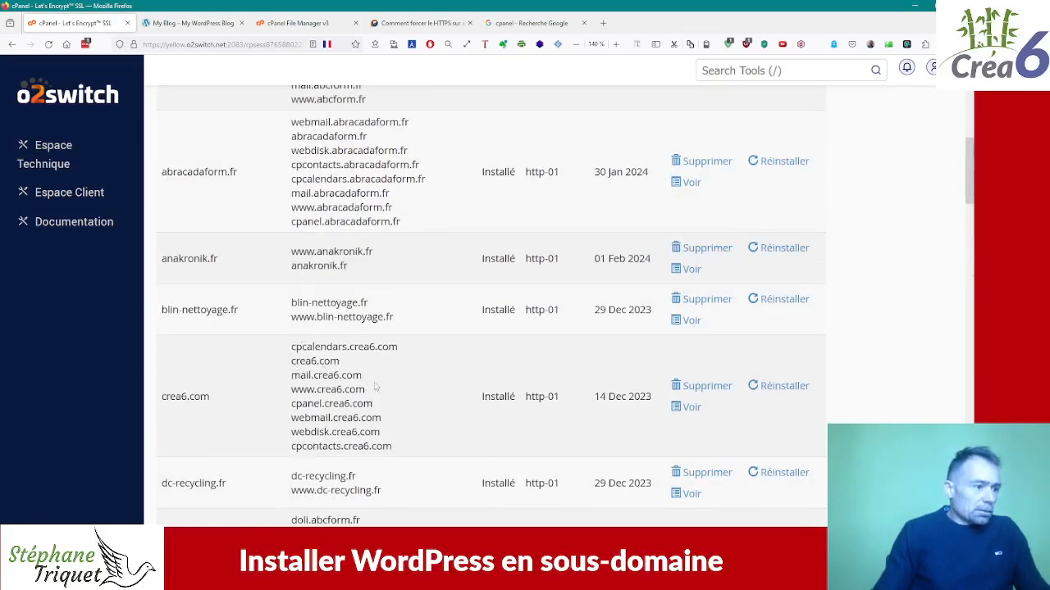
scroll(367, 387, "down", 10)
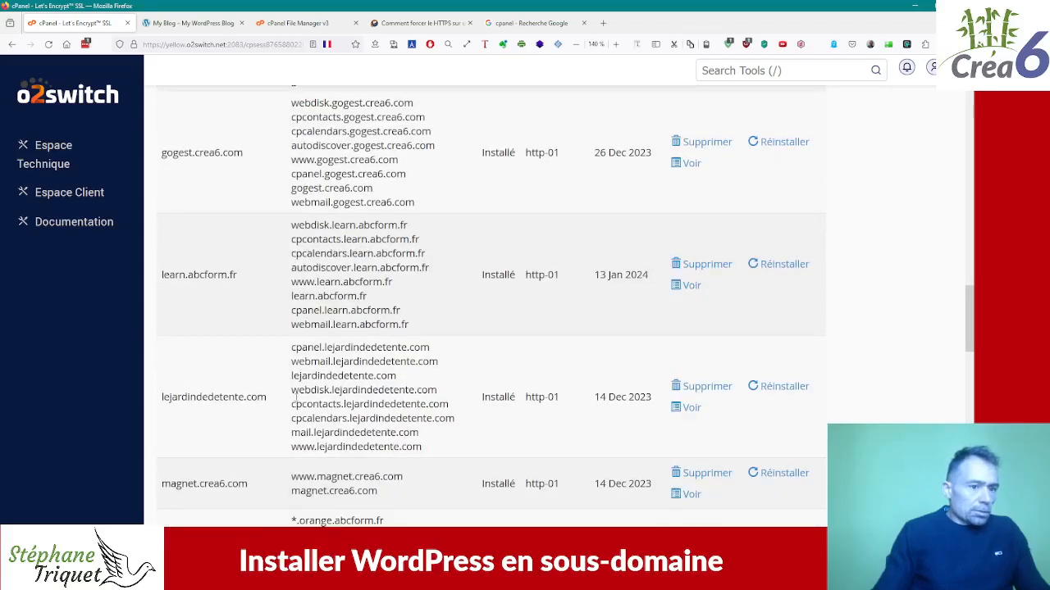
scroll(353, 400, "down", 10)
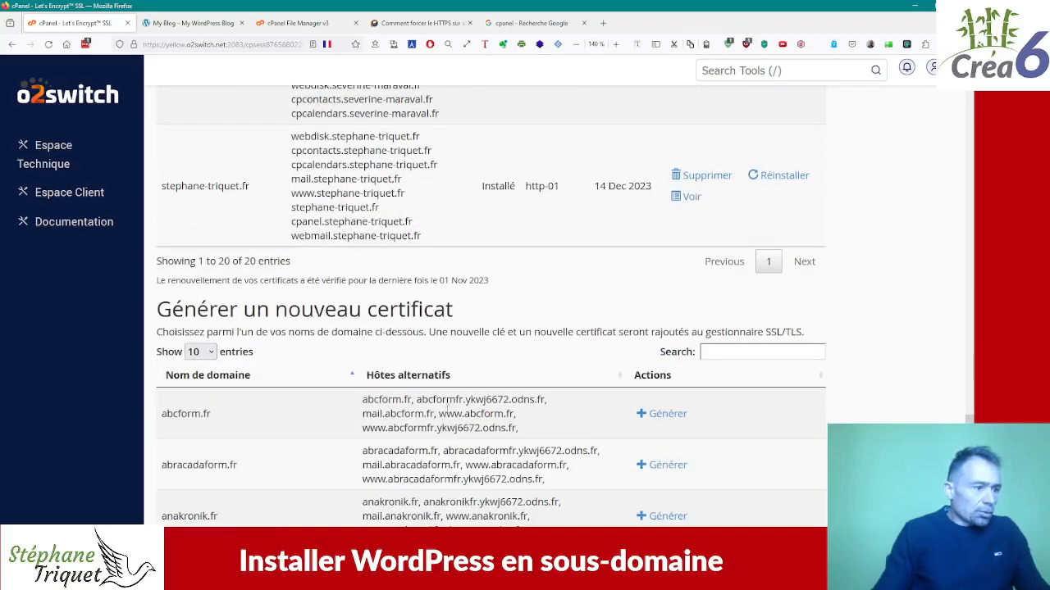
scroll(339, 354, "up", 20)
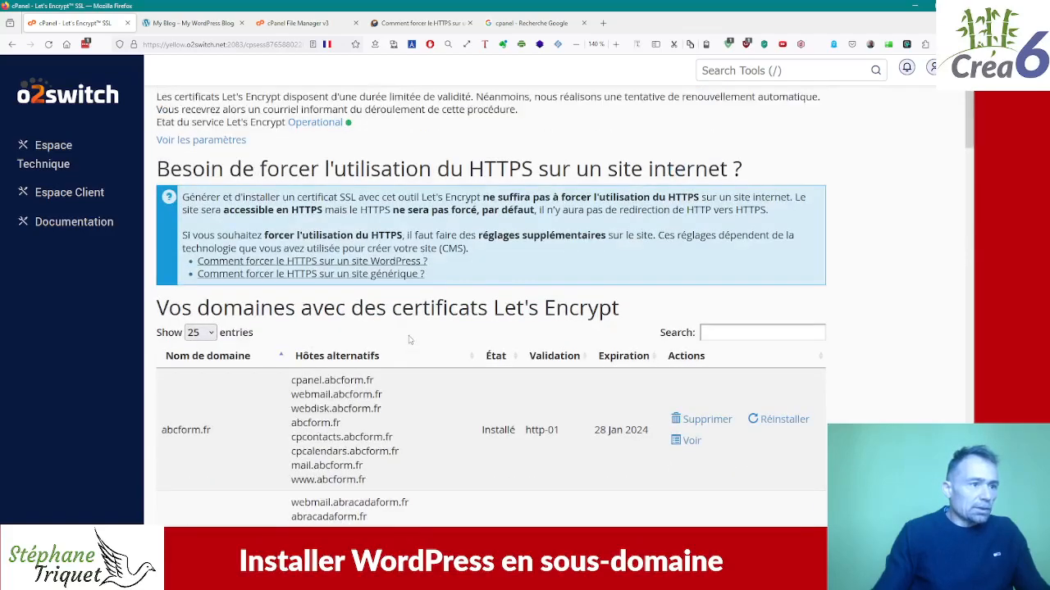
Step: Examine the domains with installed Let's Encrypt certificates, including the orange.abcform.fr entry
left_click_drag(614, 311, 223, 309)
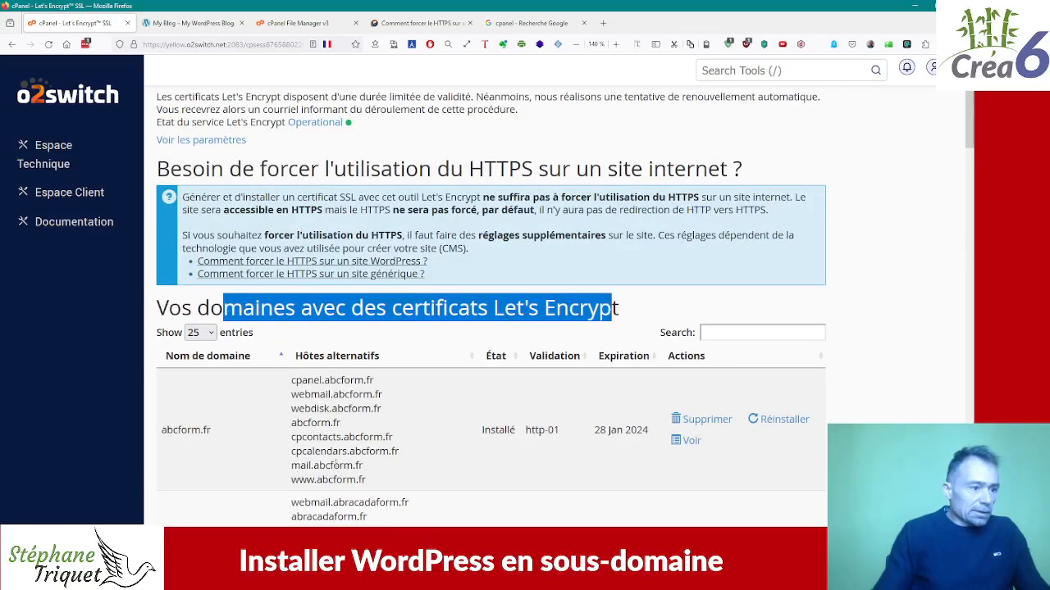
scroll(385, 379, "down", 9)
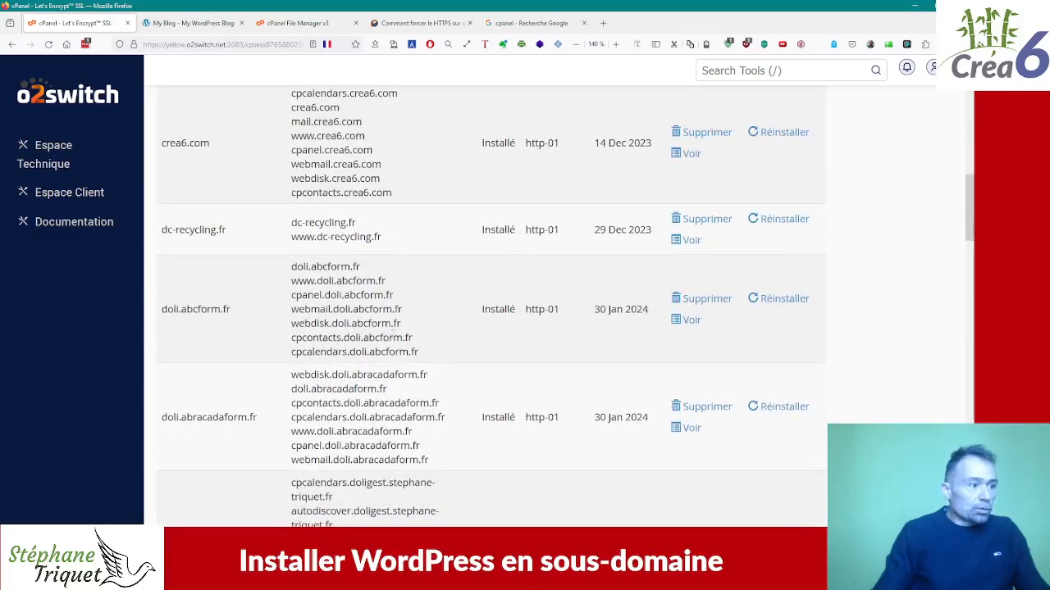
scroll(299, 292, "up", 3)
scroll(308, 317, "down", 9)
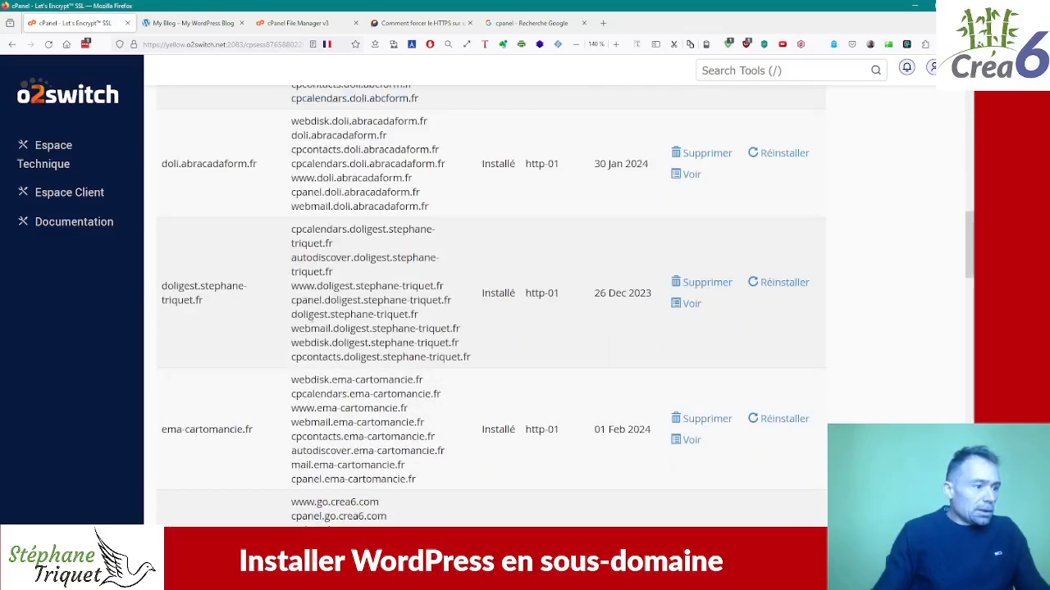
scroll(324, 350, "down", 6)
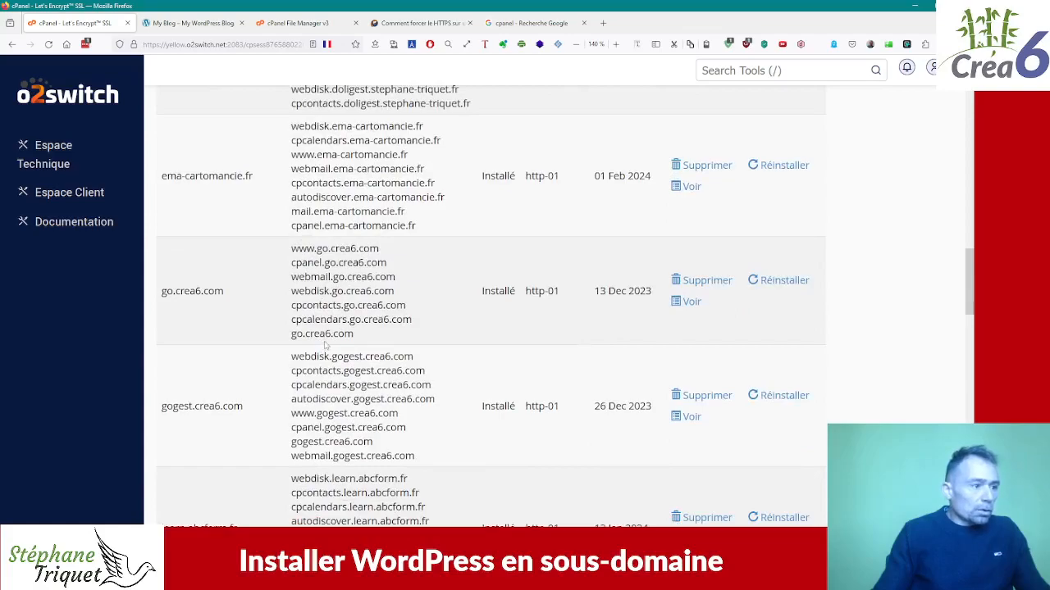
scroll(326, 345, "down", 13)
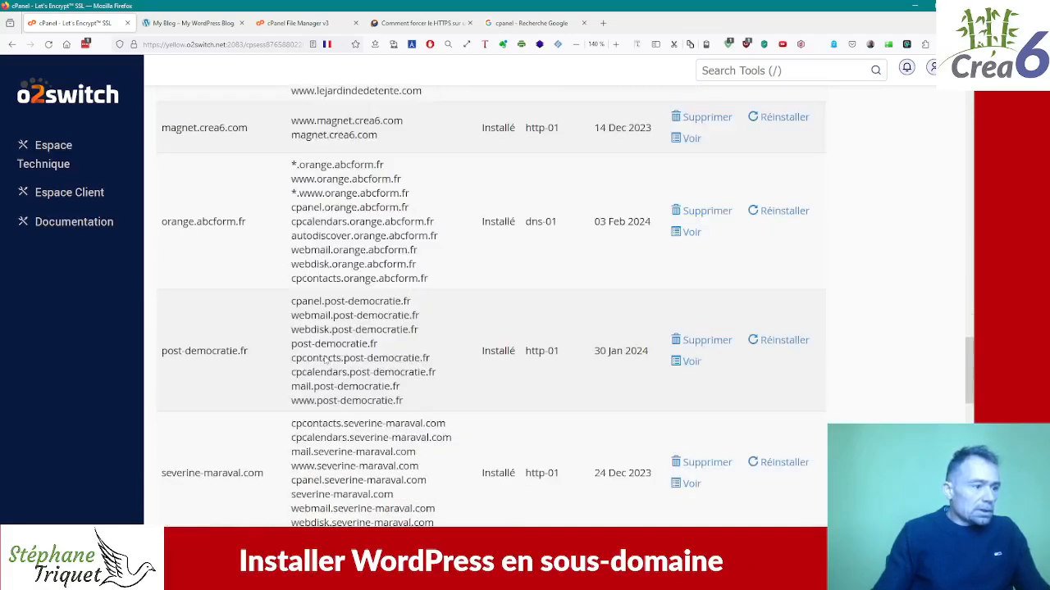
scroll(325, 360, "down", 1)
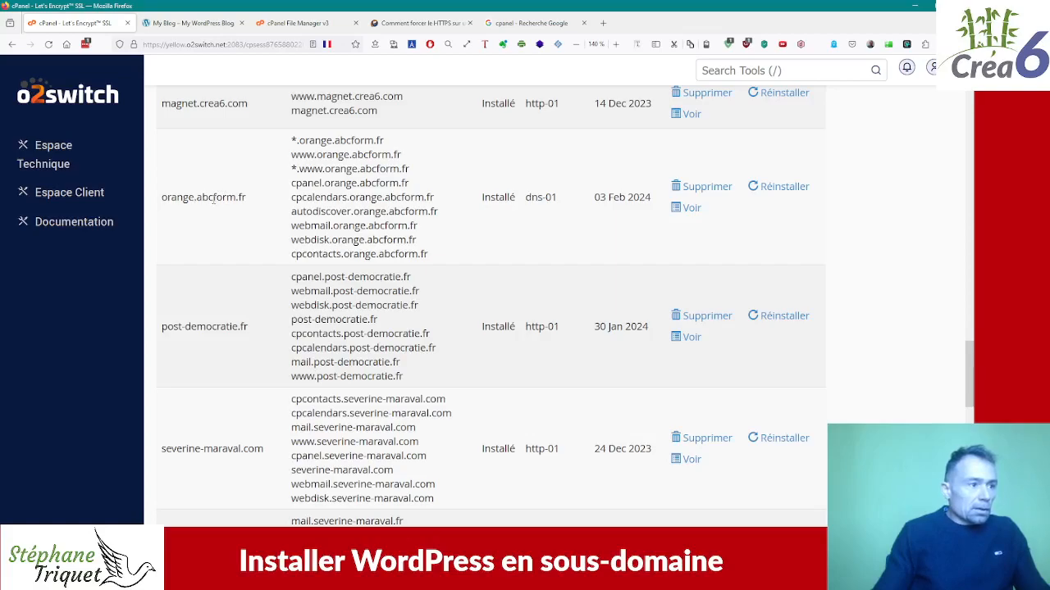
scroll(322, 281, "down", 10)
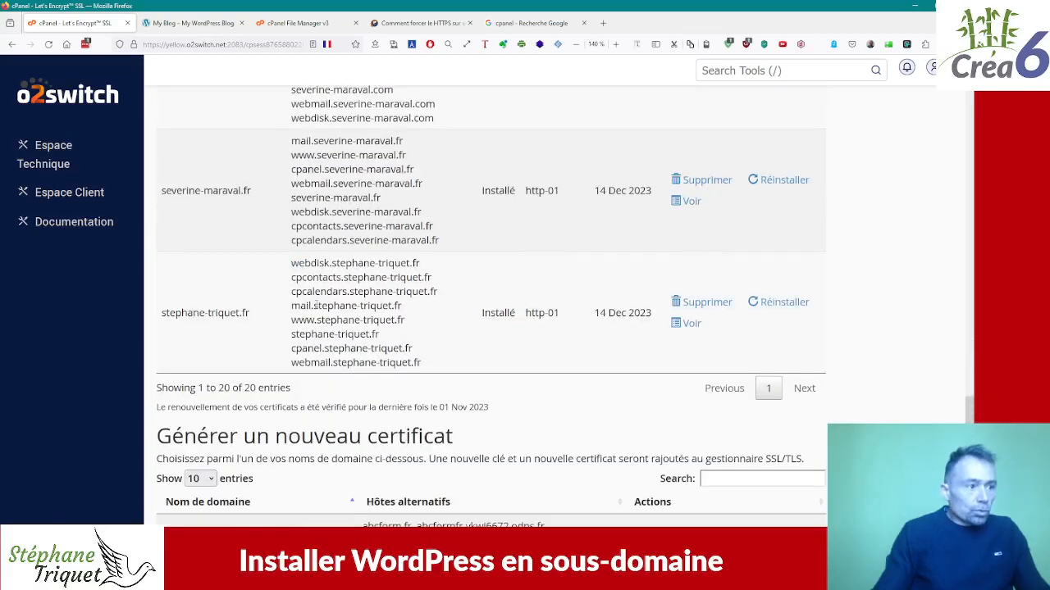
Step: Start a new certificate for orange.abcform.fr from the second page of domains under Générer un nouveau certificat
scroll(323, 318, "down", 9)
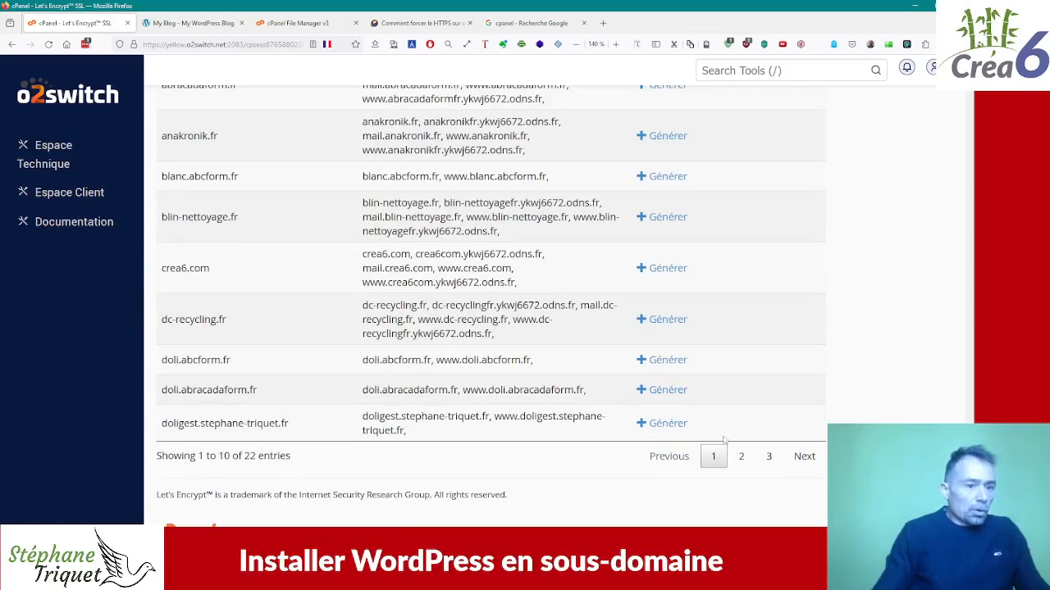
left_click(740, 456)
scroll(787, 434, "down", 2)
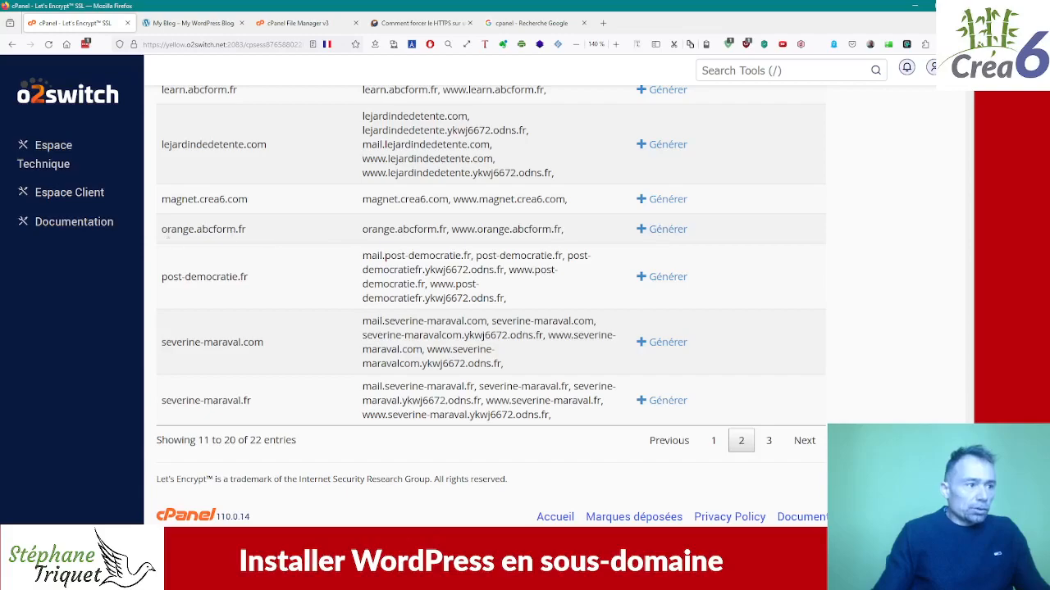
left_click_drag(164, 235, 254, 238)
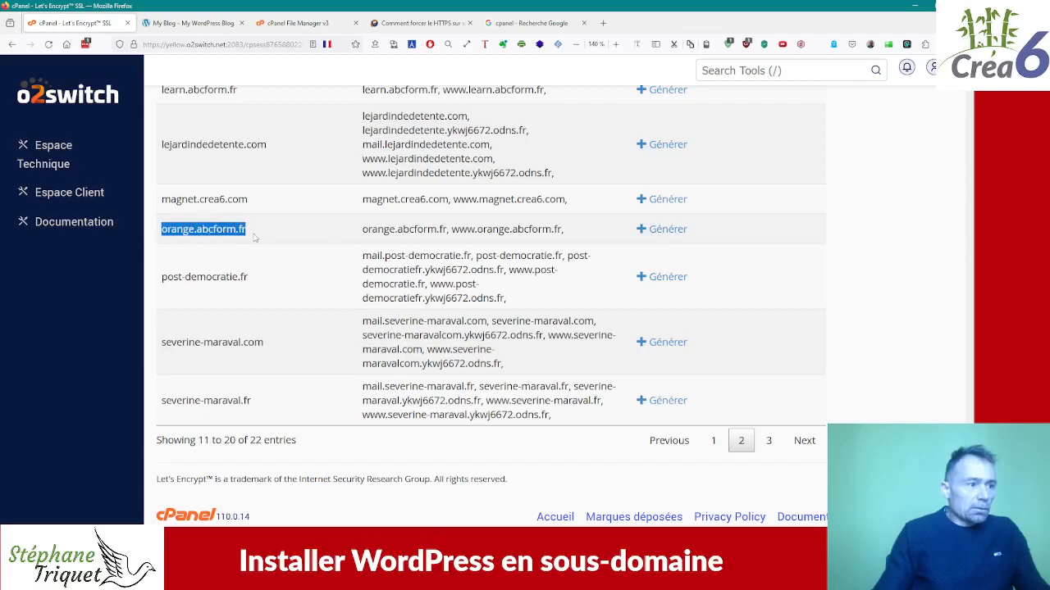
left_click(641, 230)
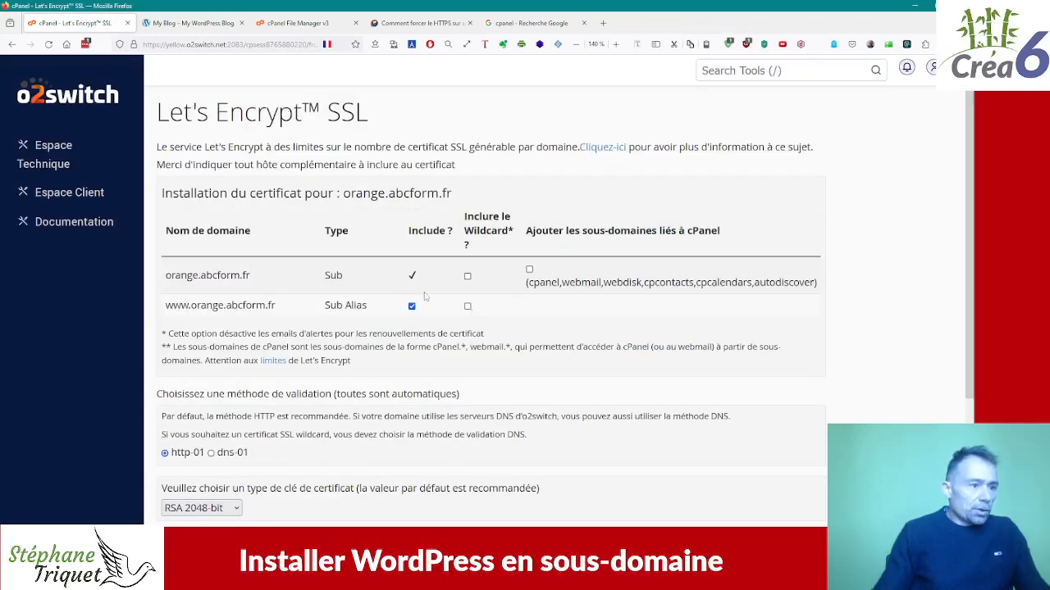
left_click(468, 276)
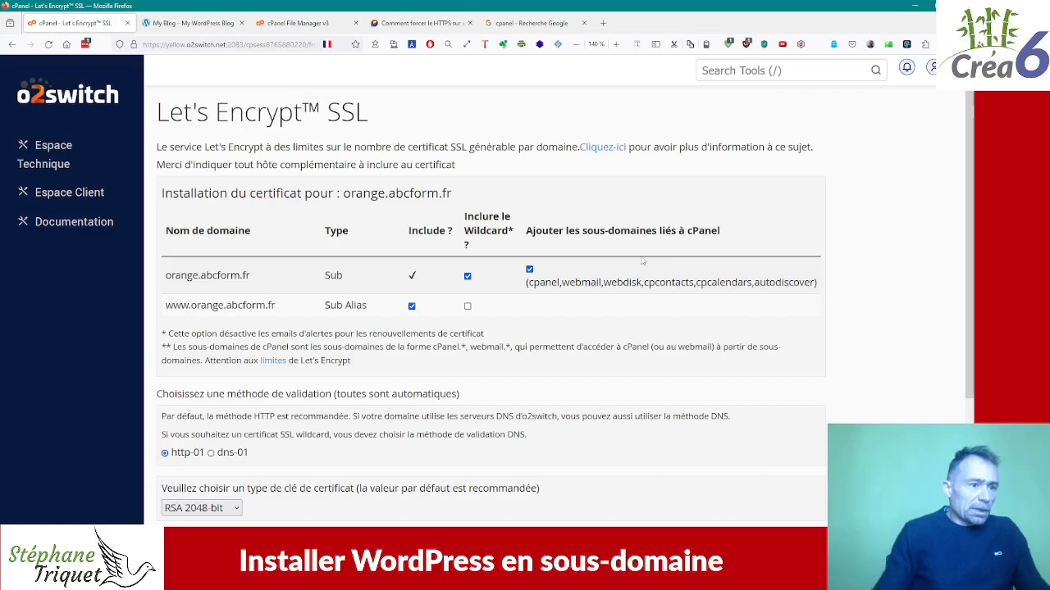
left_click(467, 307)
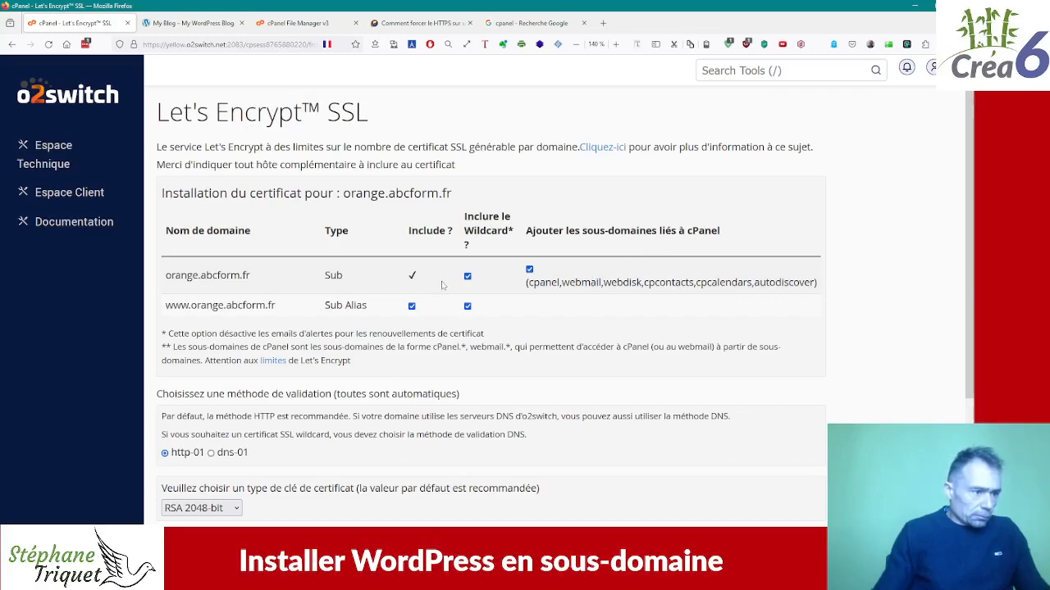
scroll(357, 373, "down", 3)
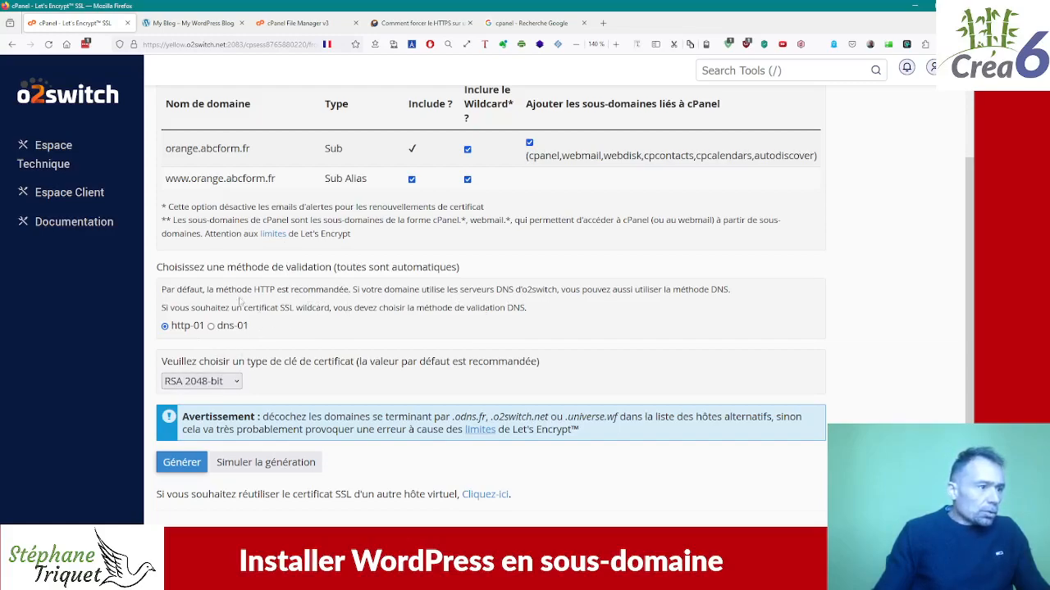
left_click(212, 326)
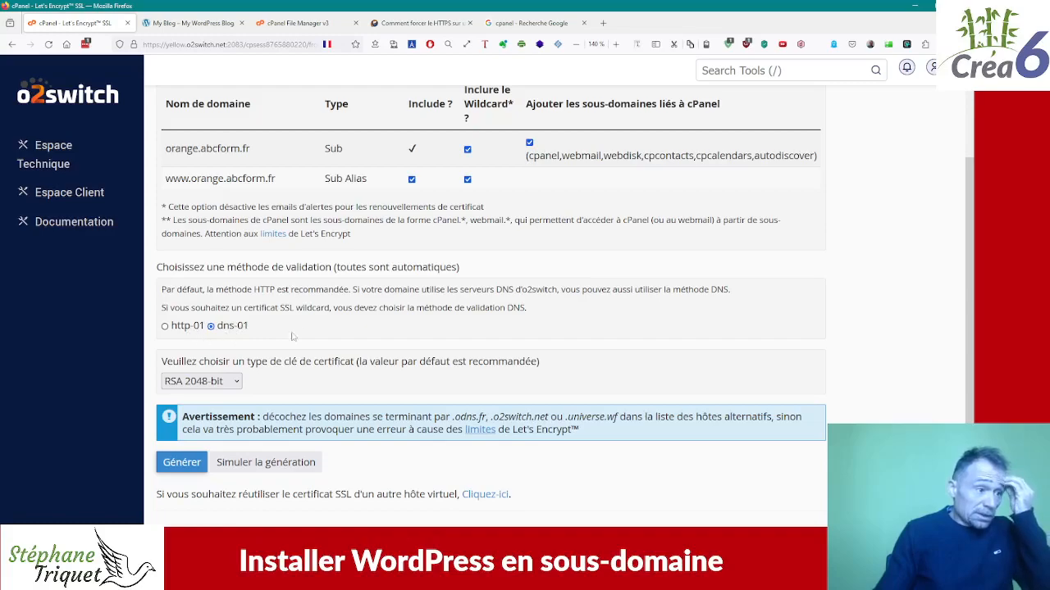
left_click(182, 463)
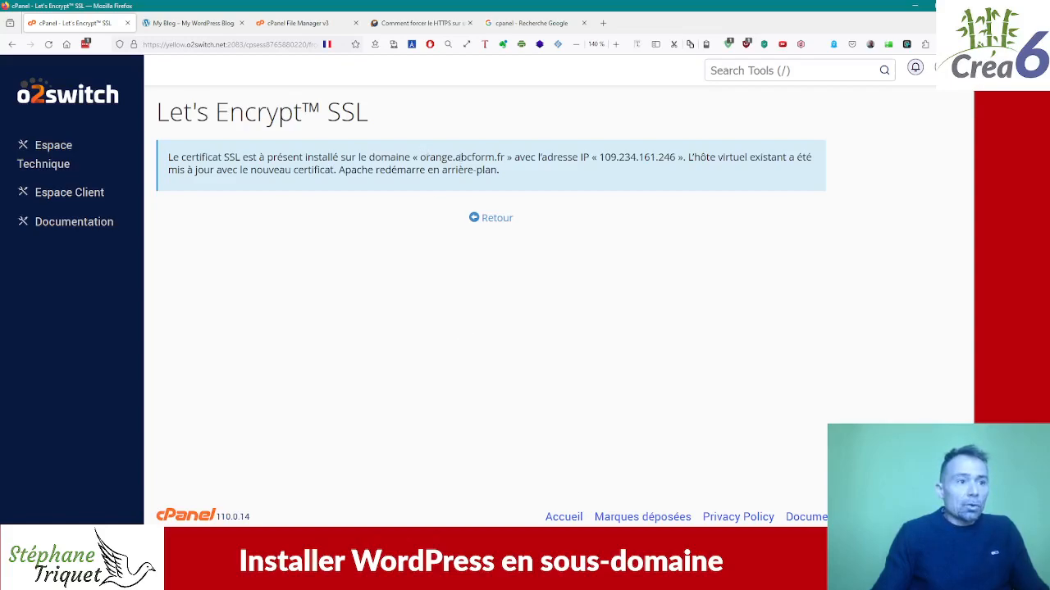
Step: Return to the Let's Encrypt SSL overview and go back to Espace Technique
left_click(496, 222)
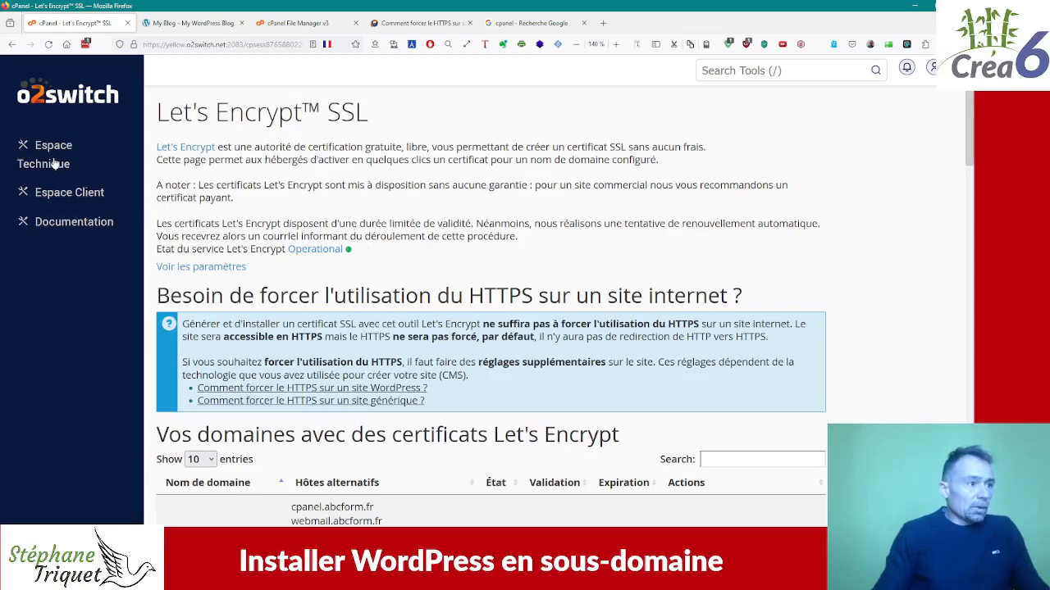
scroll(377, 180, "down", 6)
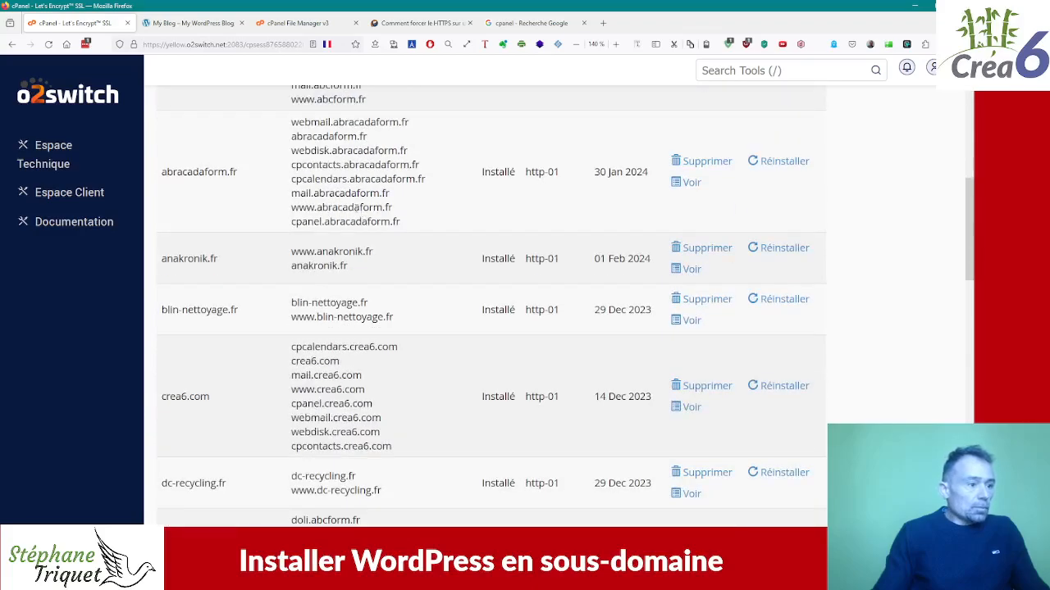
scroll(211, 153, "up", 10)
left_click(48, 159)
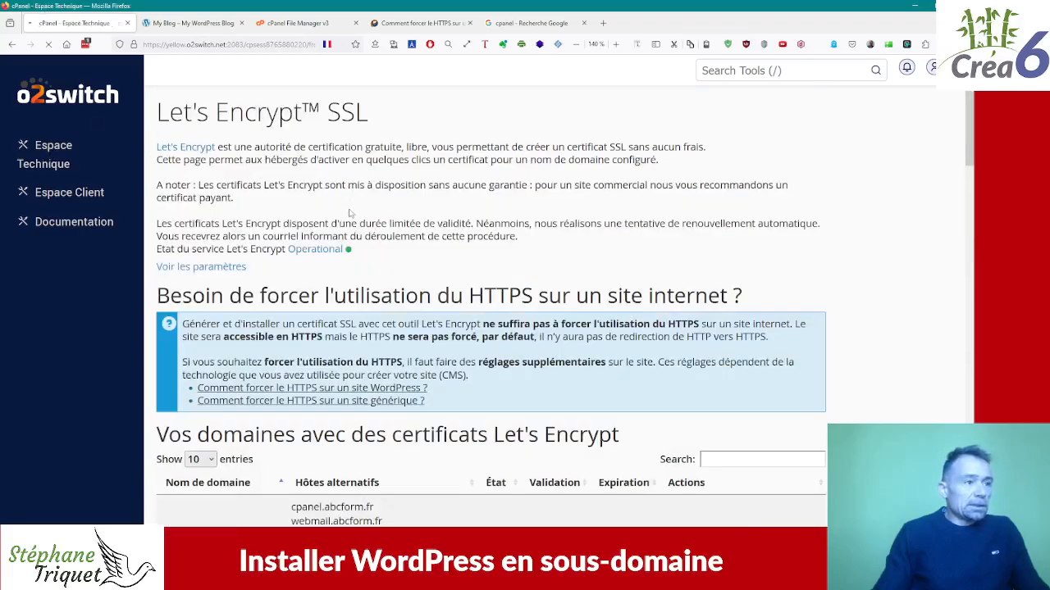
Step: Open the WordPress script in the Softaculous Apps Installer section
scroll(347, 368, "down", 6)
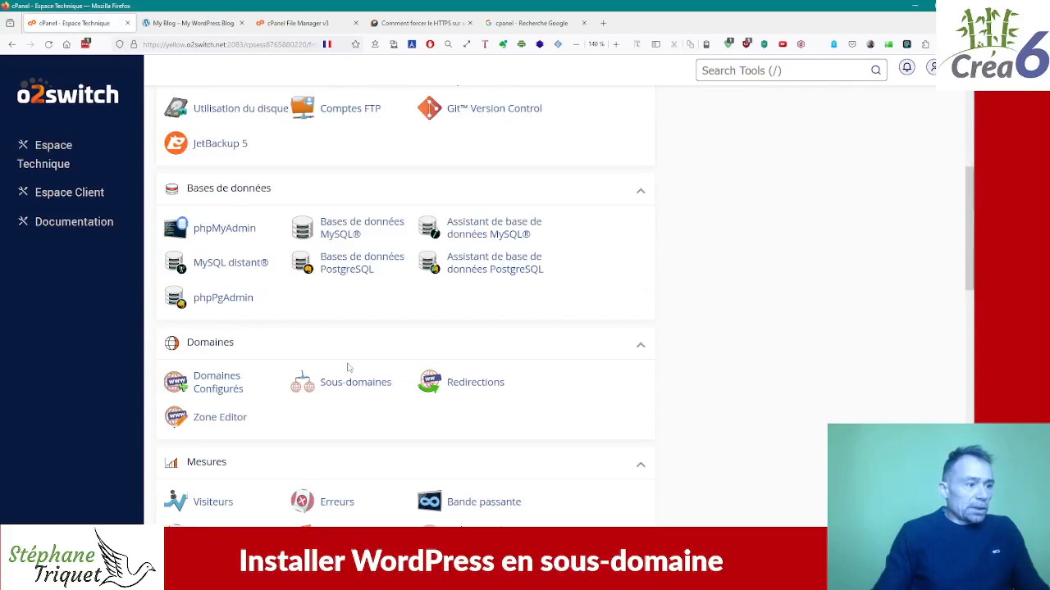
scroll(343, 368, "down", 10)
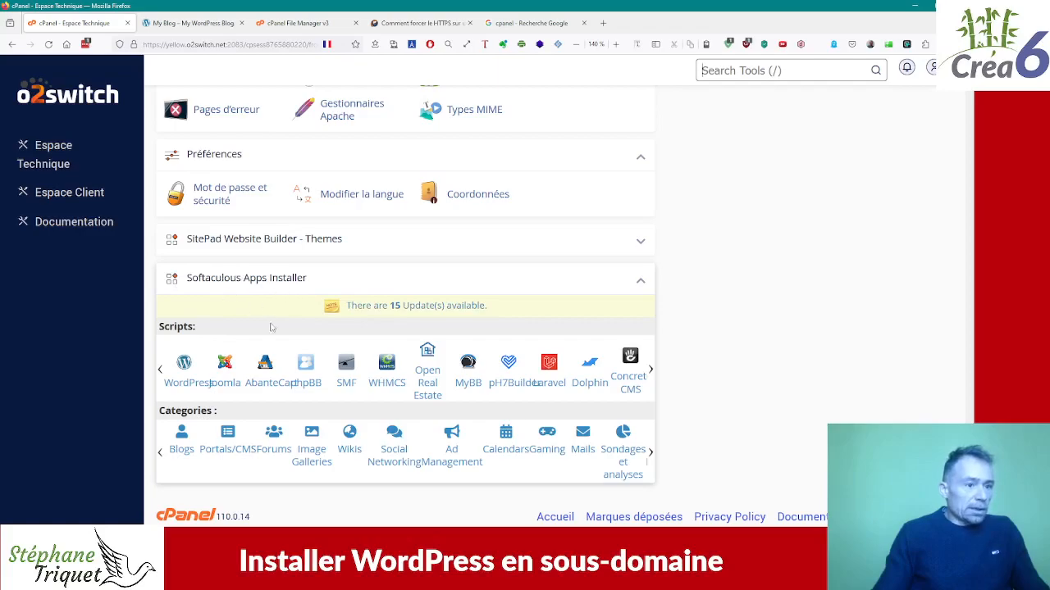
left_click(187, 385)
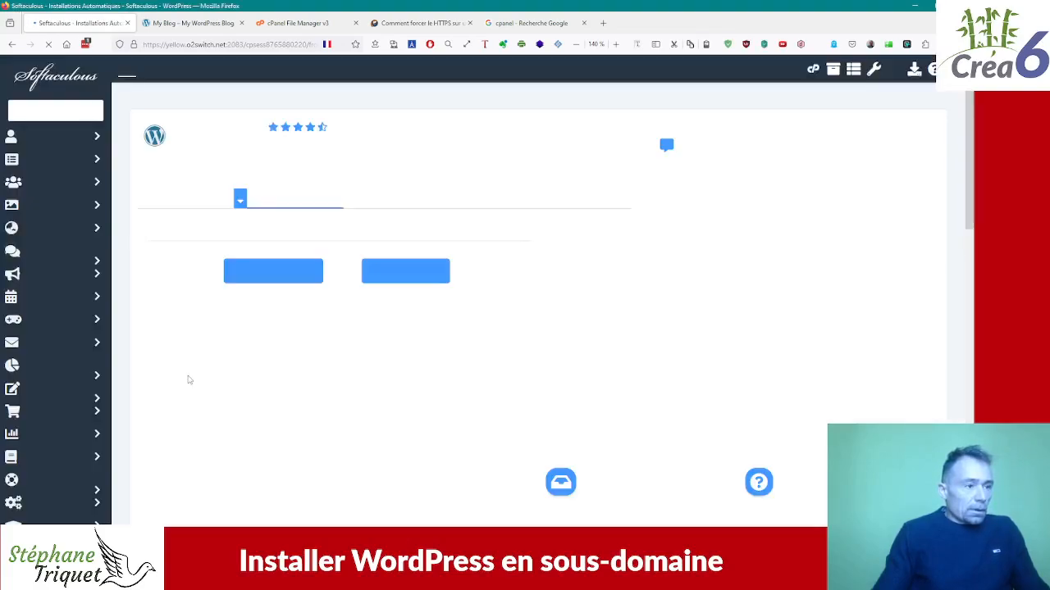
Step: Open the WordPress installation form from its Softaculous presentation page and display the installation address settings
scroll(279, 343, "down", 3)
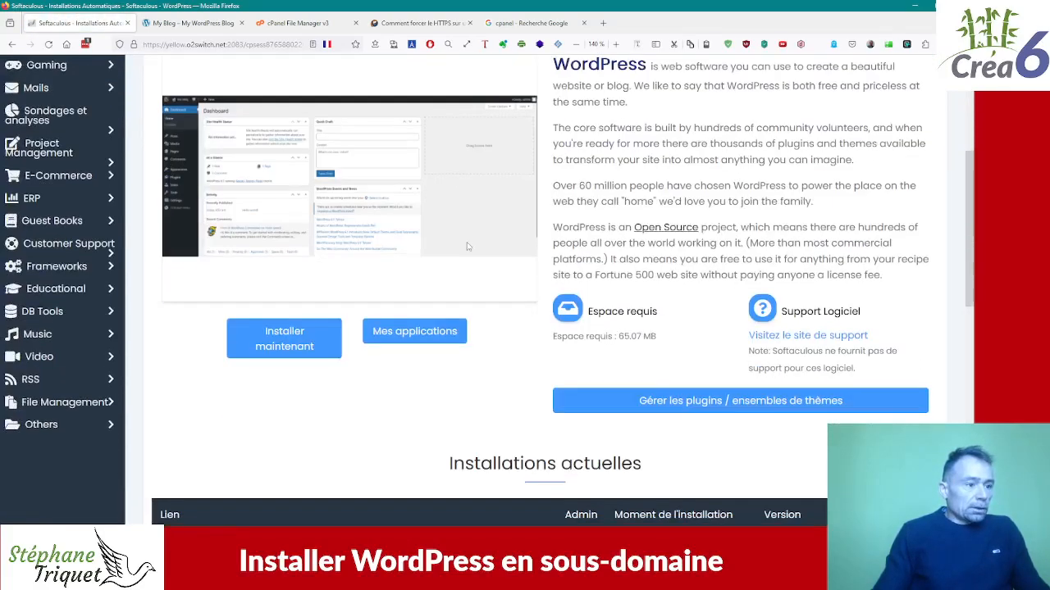
left_click(288, 349)
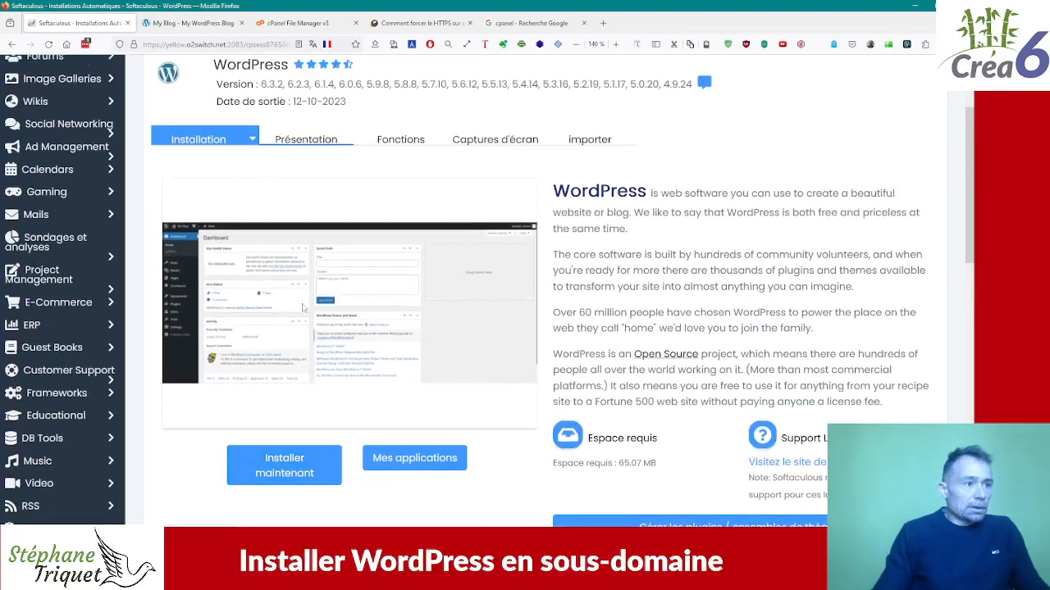
scroll(400, 379, "up", 1)
scroll(400, 379, "up", 2)
scroll(279, 317, "down", 3)
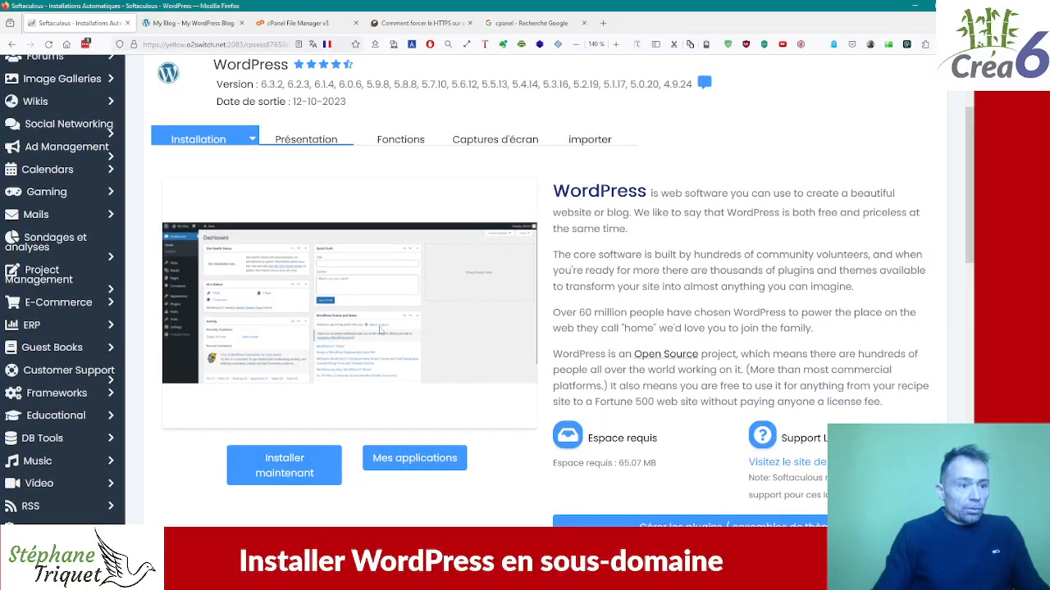
scroll(328, 356, "down", 1)
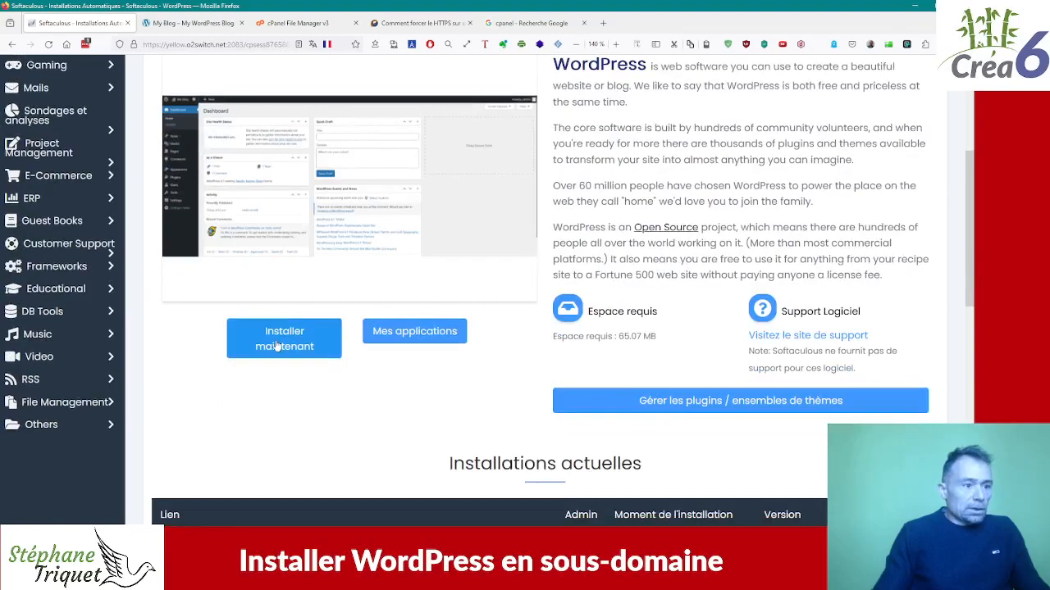
left_click(277, 345)
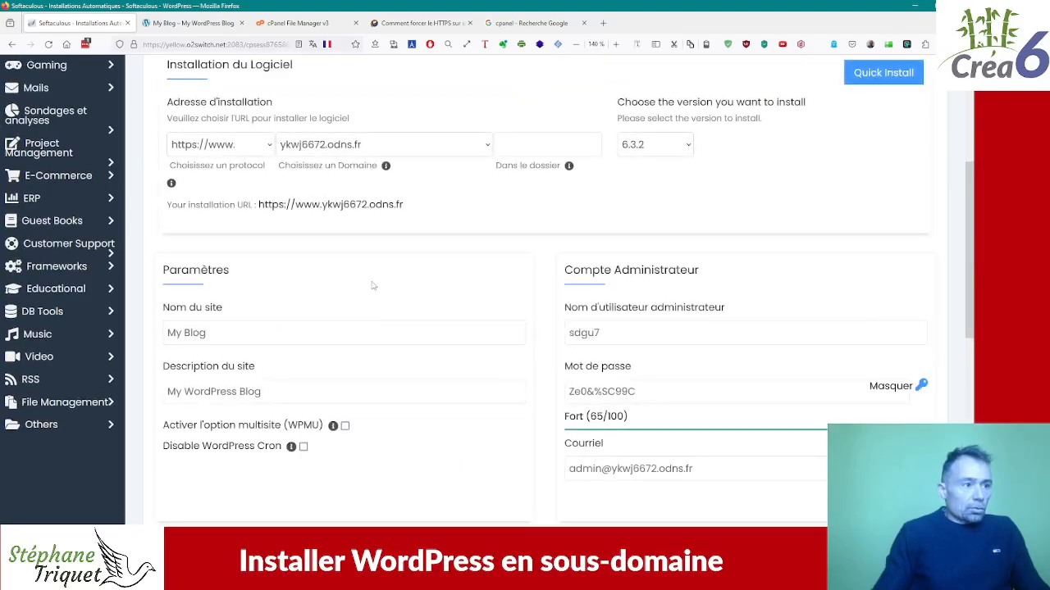
scroll(304, 180, "up", 2)
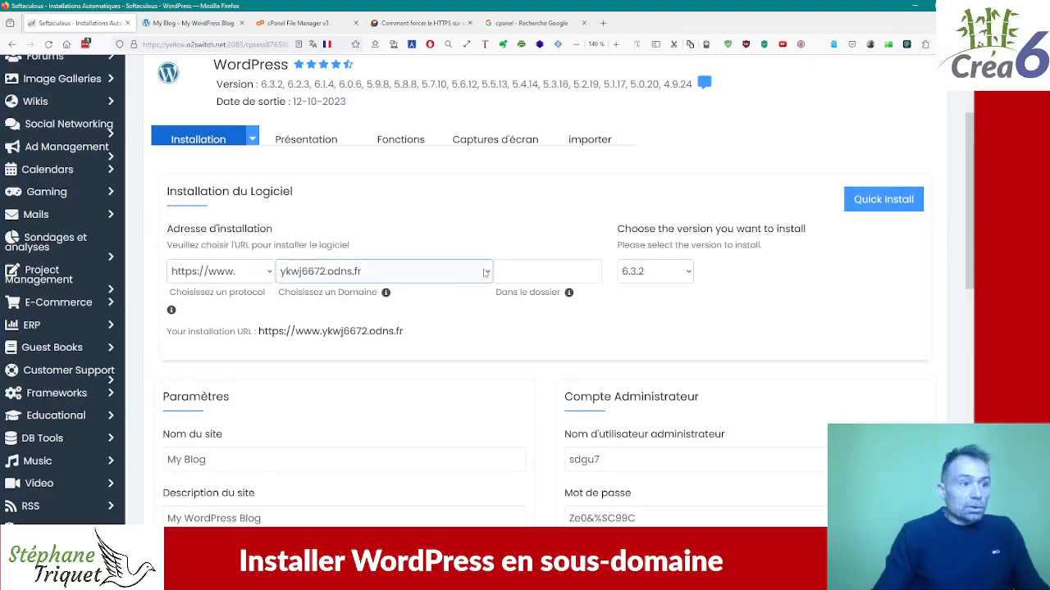
Step: Choose blanc.abcform.fr as the domain in the WordPress installation address
left_click(487, 272)
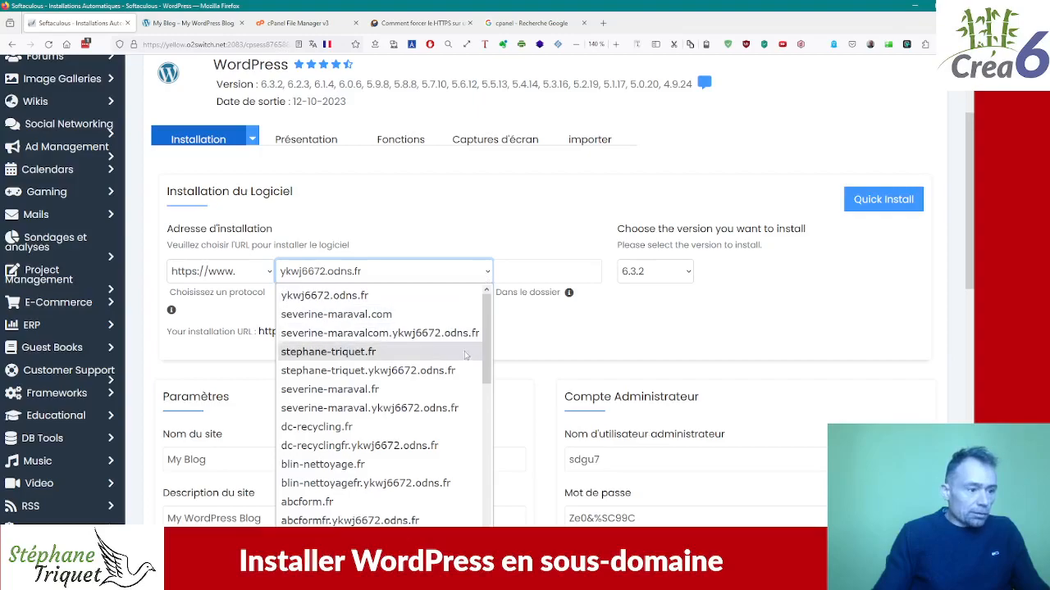
scroll(435, 402, "down", 5)
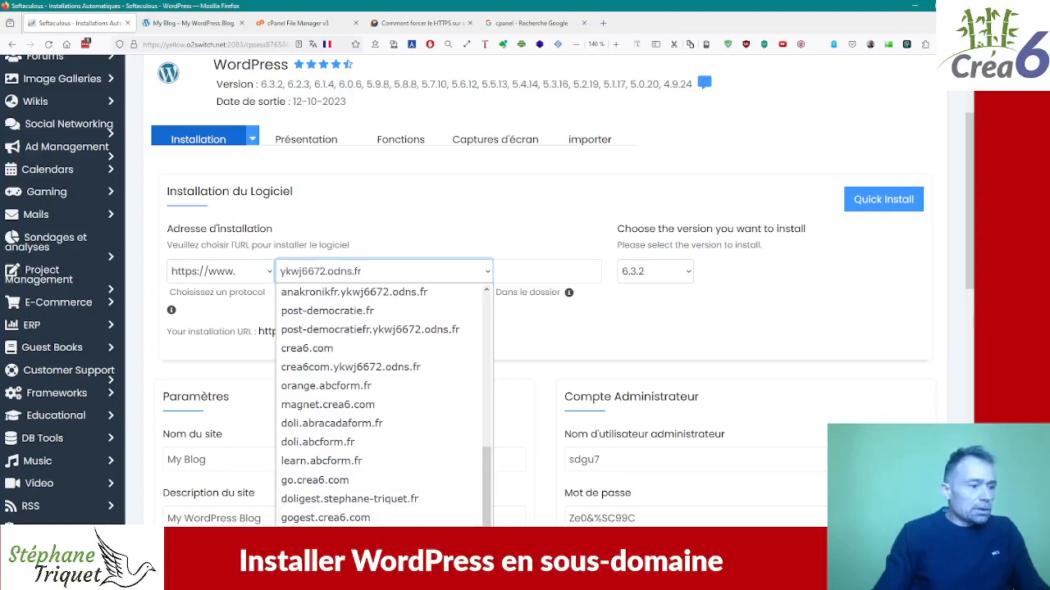
left_click(382, 555)
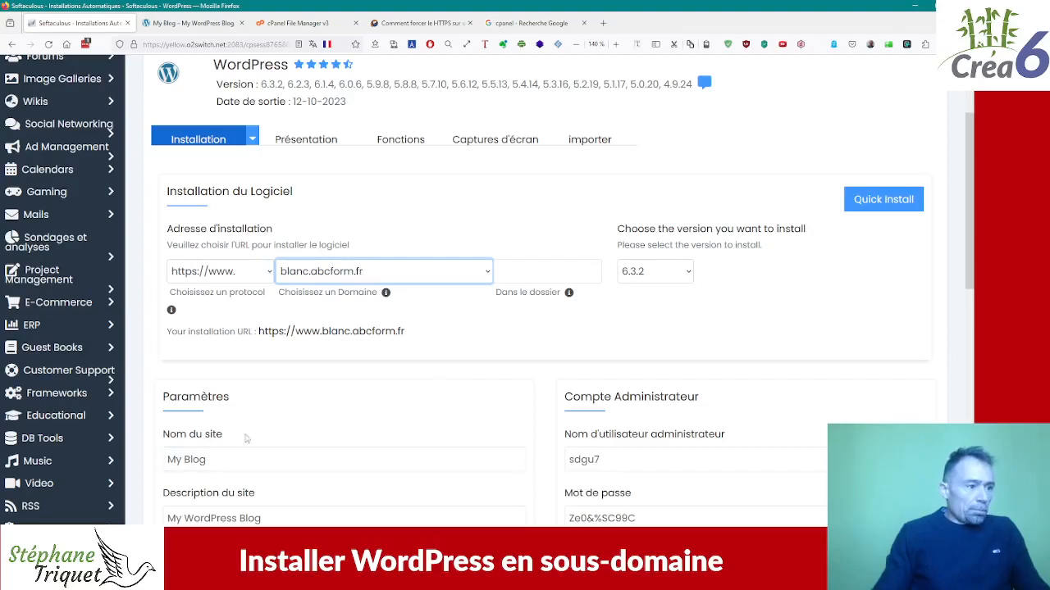
Step: Rename the WordPress site as Orange in the site settings
left_click(237, 461)
key("ctrl+a")
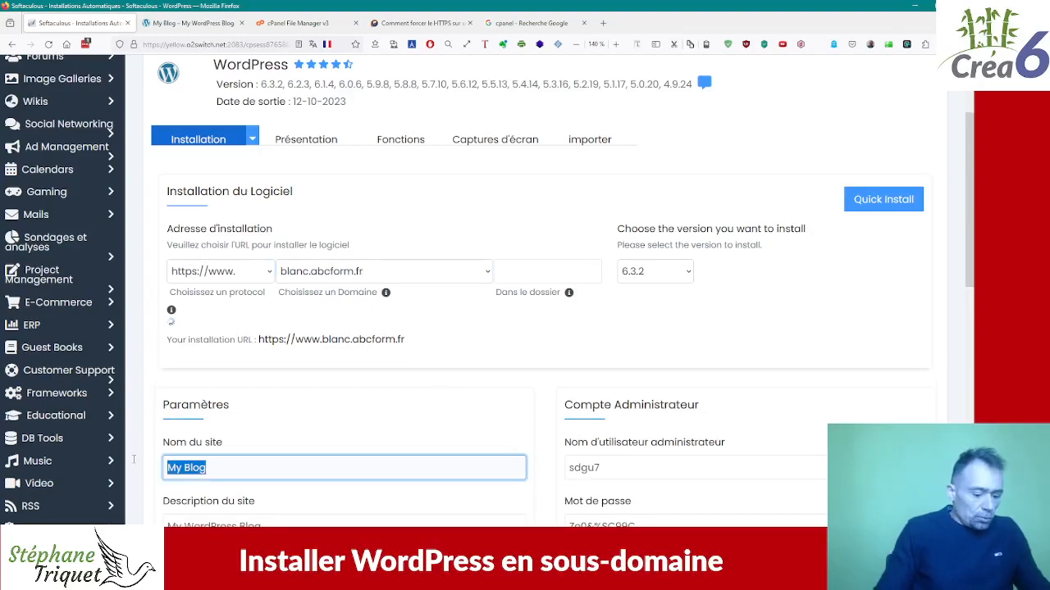
type("Ora,")
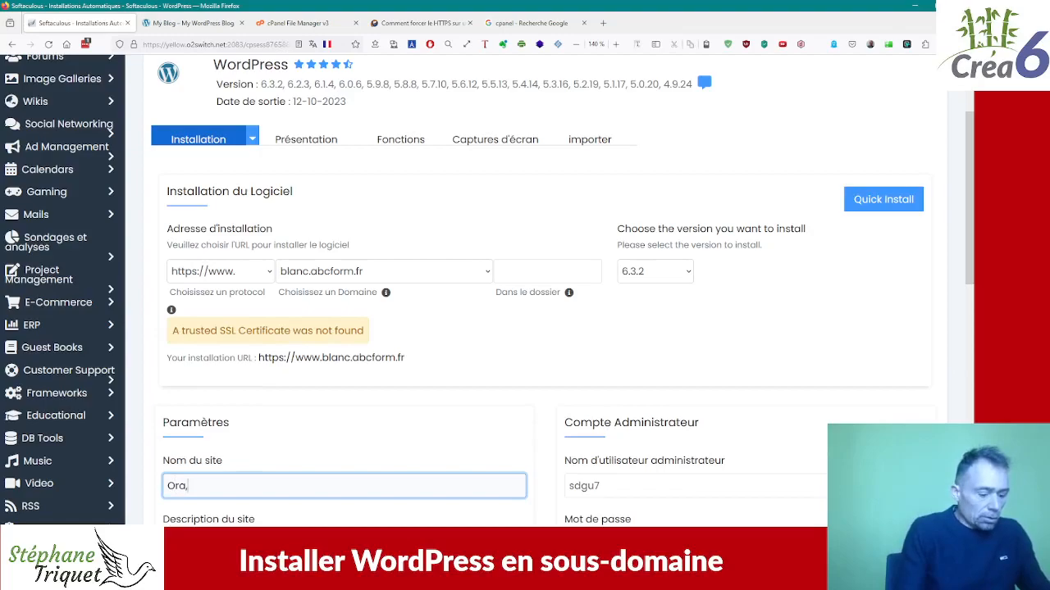
type("f")
key("BackSpace")
type("ge")
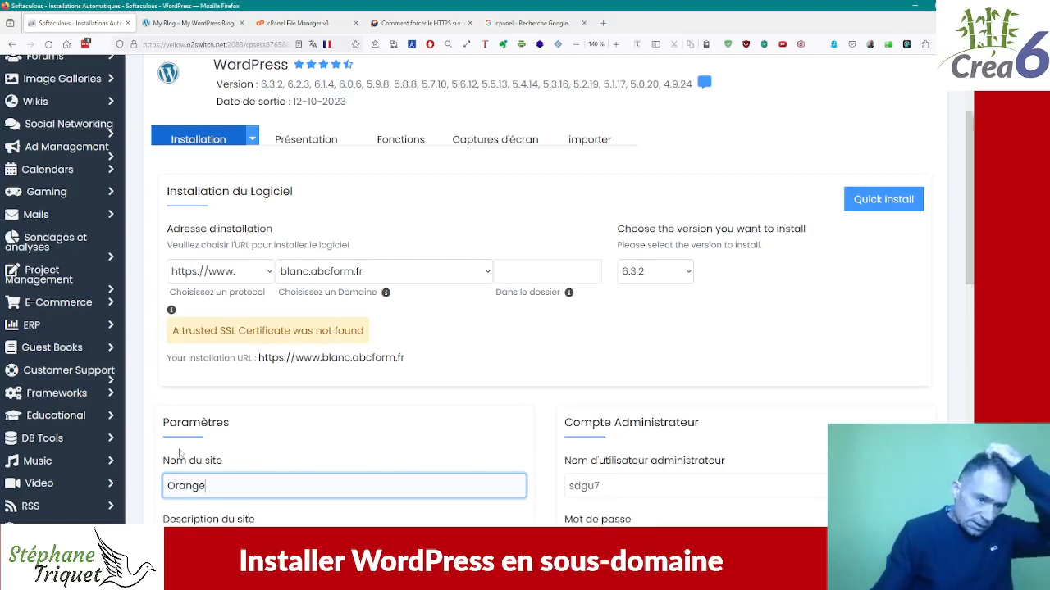
scroll(246, 427, "down", 2)
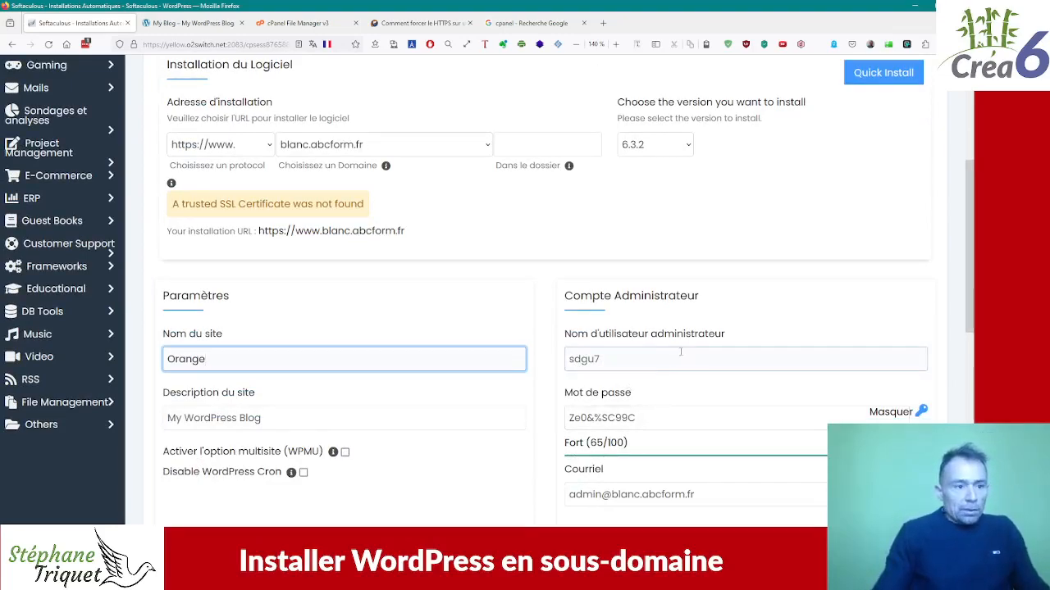
scroll(668, 359, "down", 3)
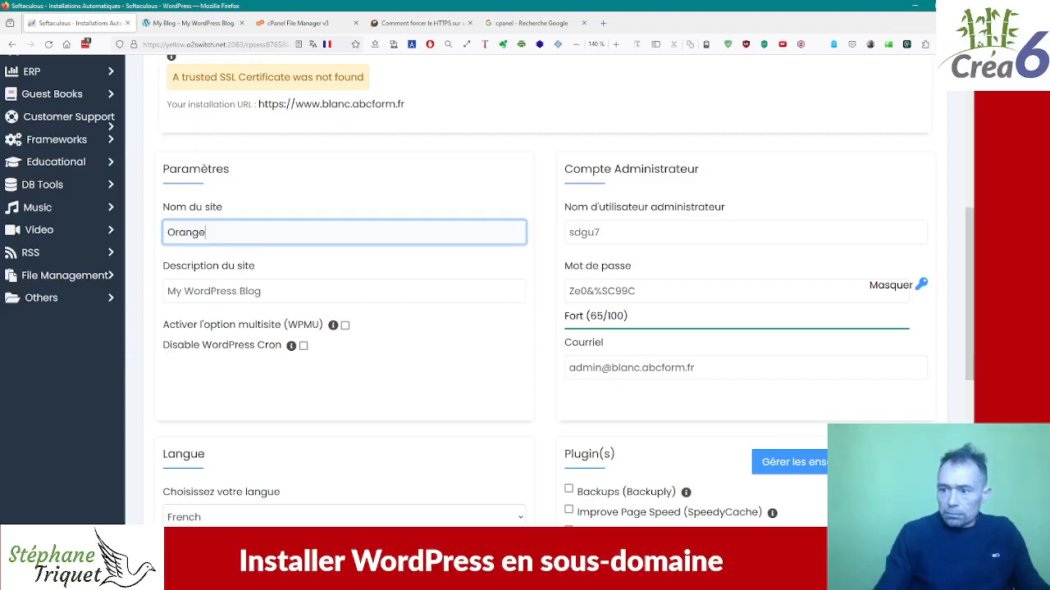
Step: Highlight the administrator username, password and e-mail in turn to note the account's credentials
key("alt+Tab")
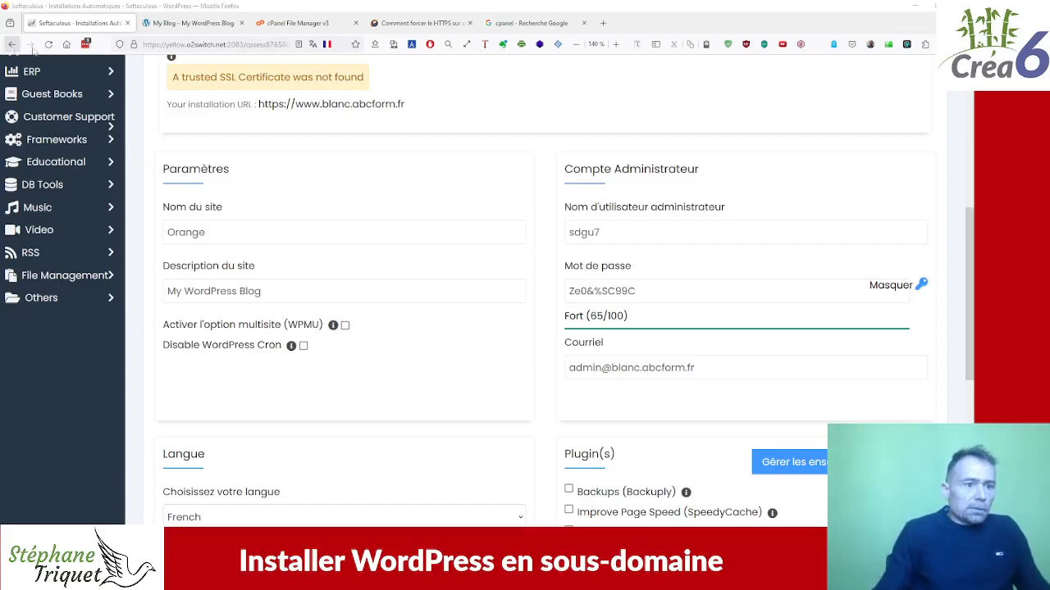
double_click(600, 232)
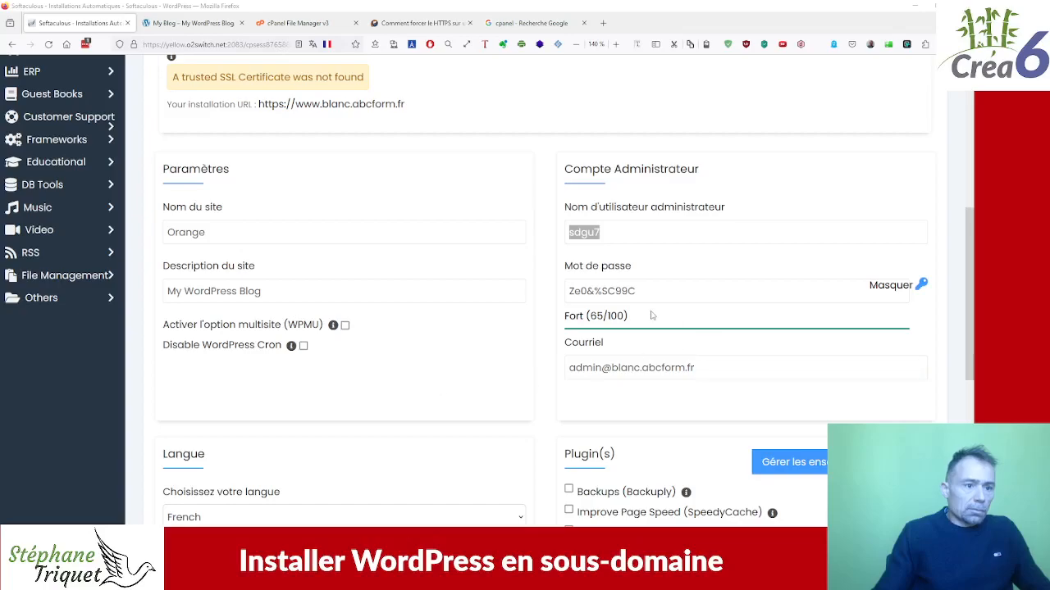
left_click_drag(643, 293, 558, 293)
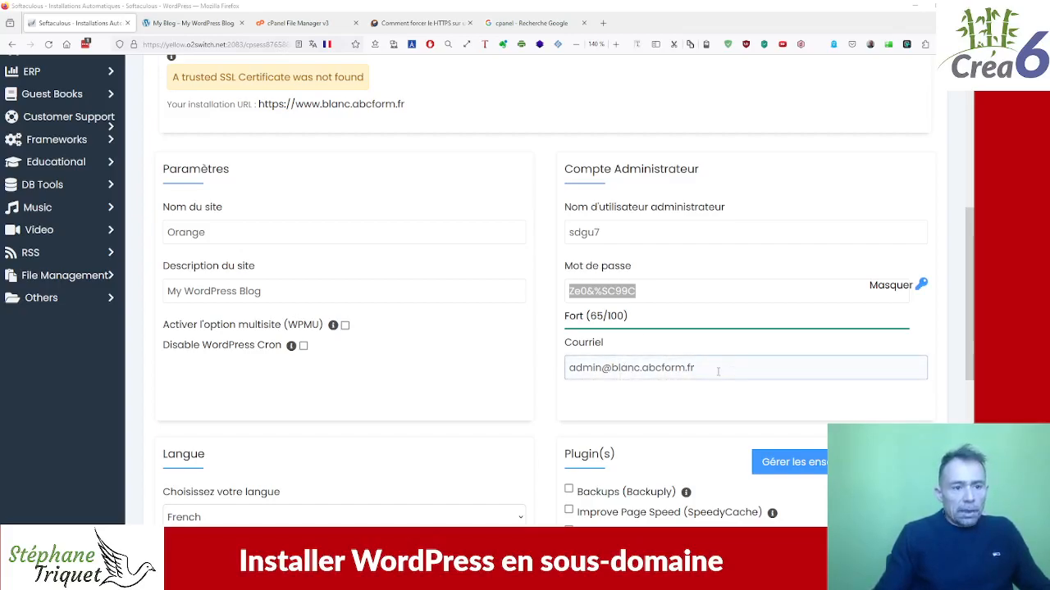
left_click_drag(711, 372, 566, 369)
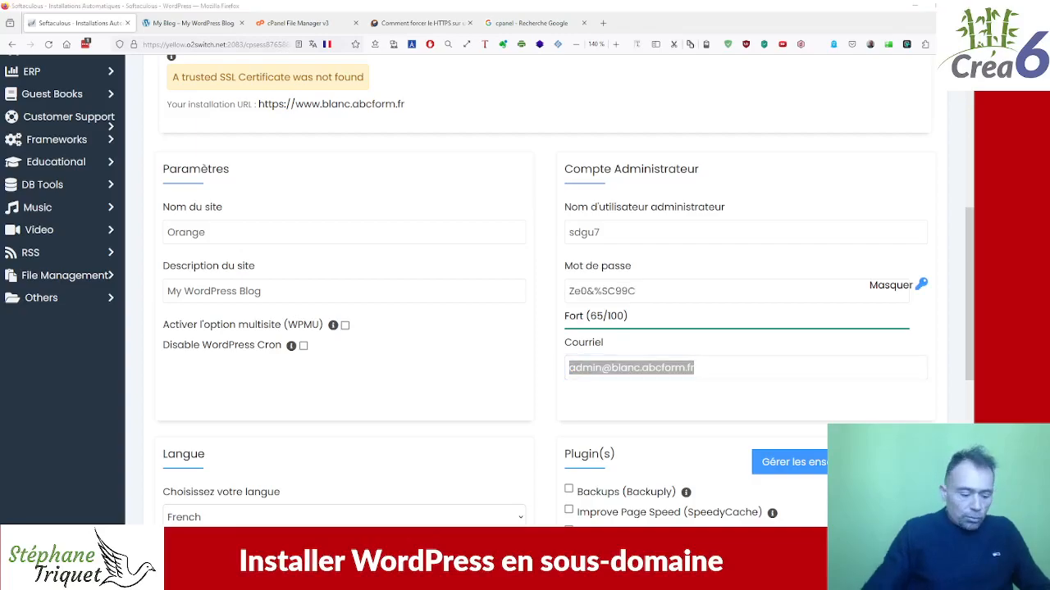
Step: Expand the advanced installation options and set the database name after the account prefix to blanc
scroll(275, 171, "down", 4)
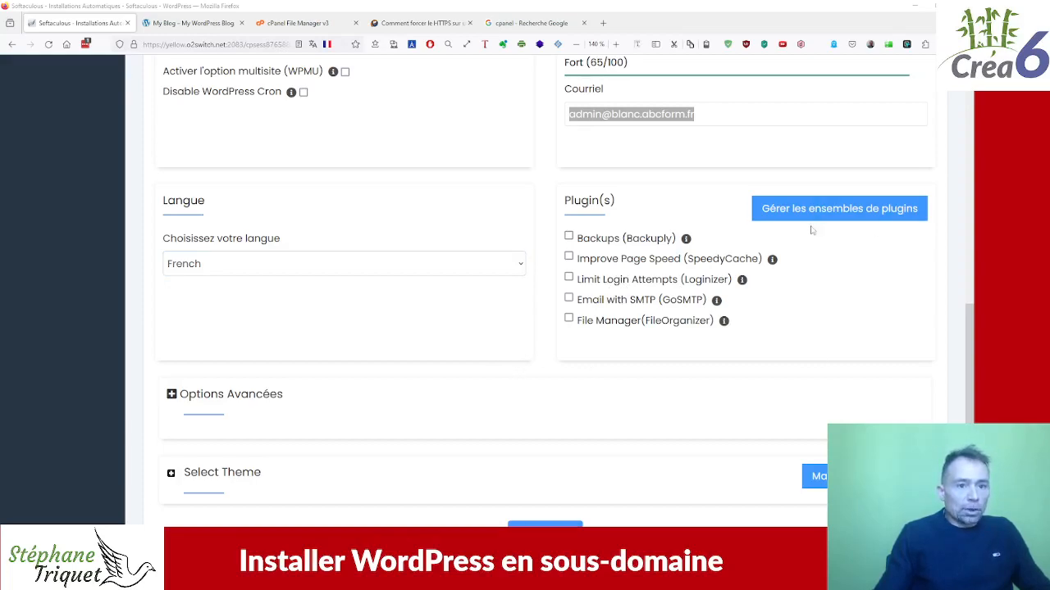
left_click(171, 395)
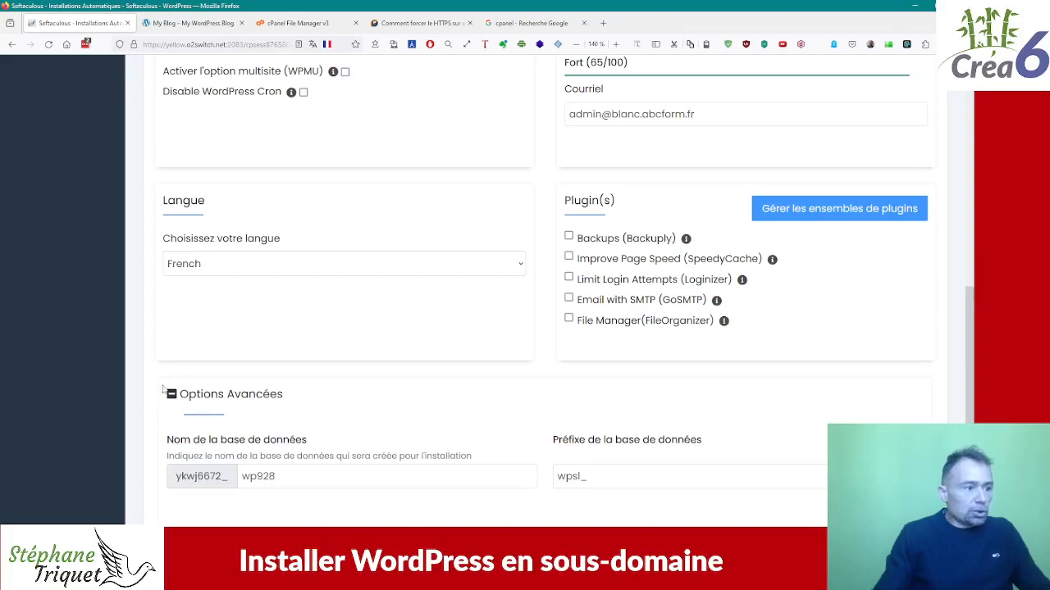
left_click_drag(277, 476, 240, 476)
type("blanc")
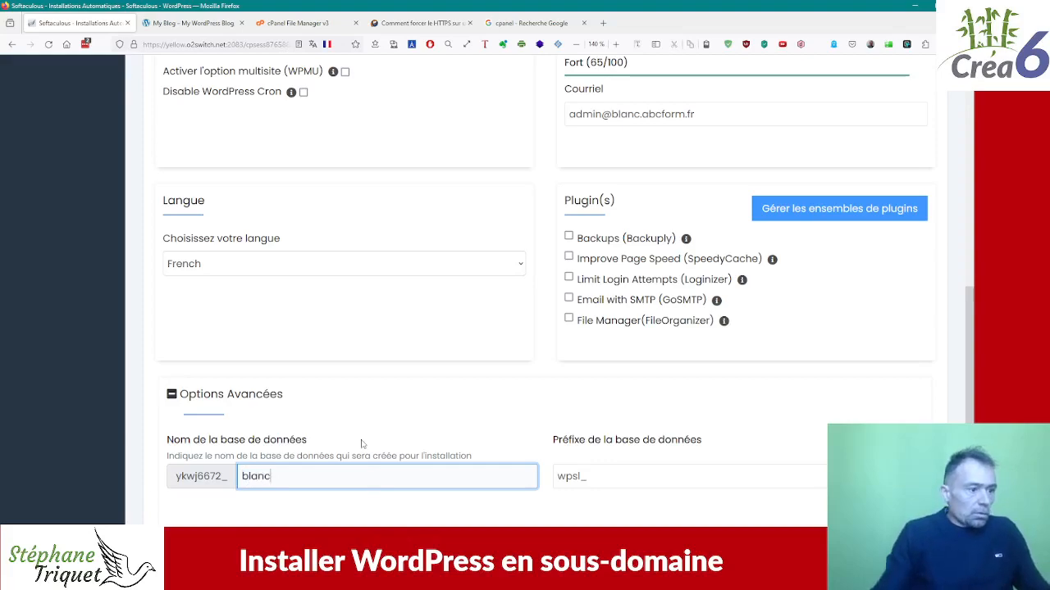
scroll(369, 424, "down", 2)
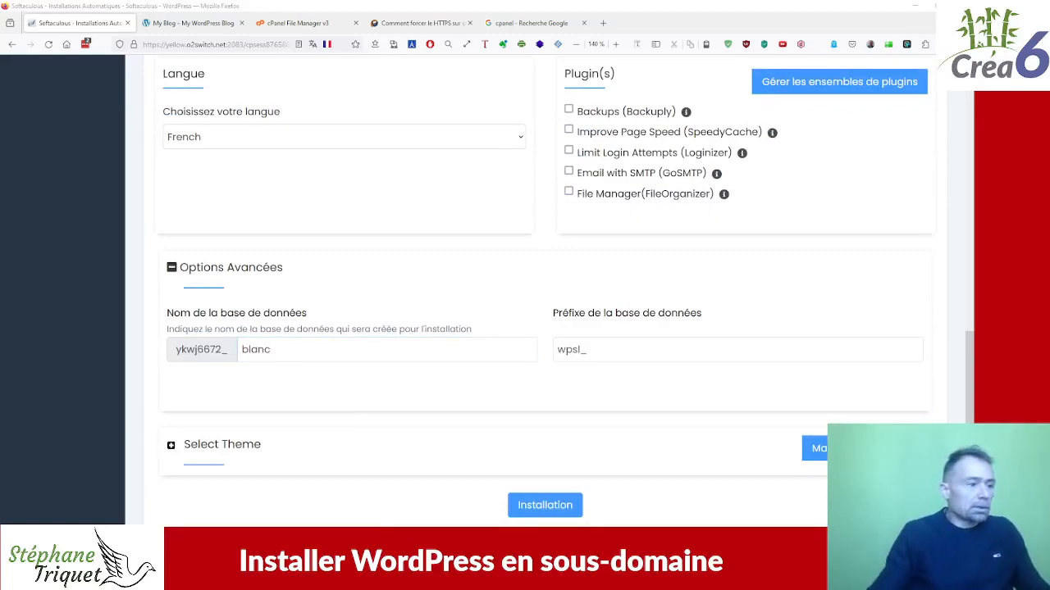
scroll(397, 422, "down", 3)
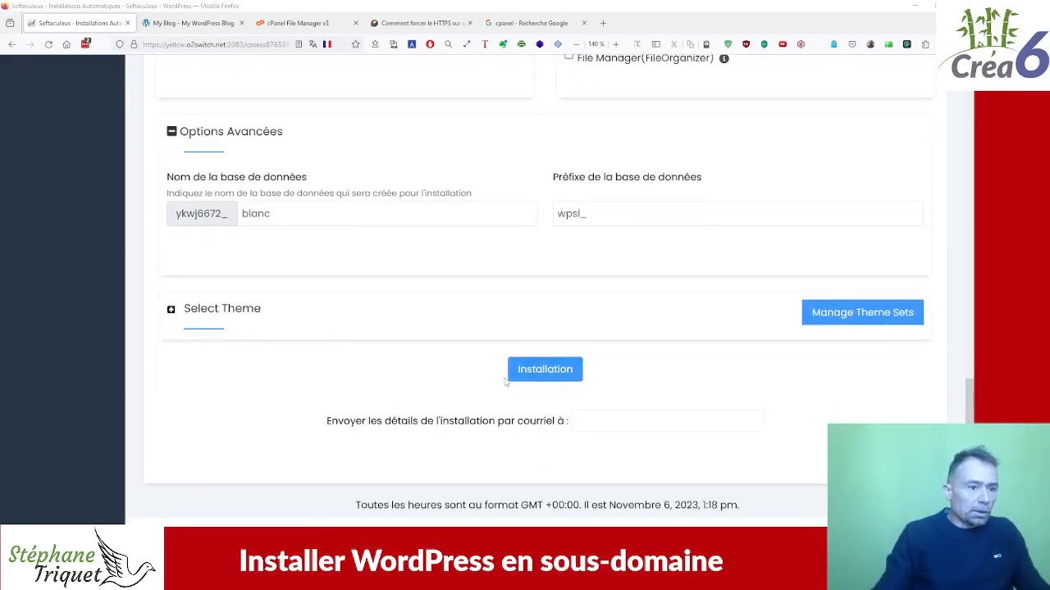
Step: Duplicate the browser tab holding the Softaculous WordPress installation form
scroll(480, 368, "up", 12)
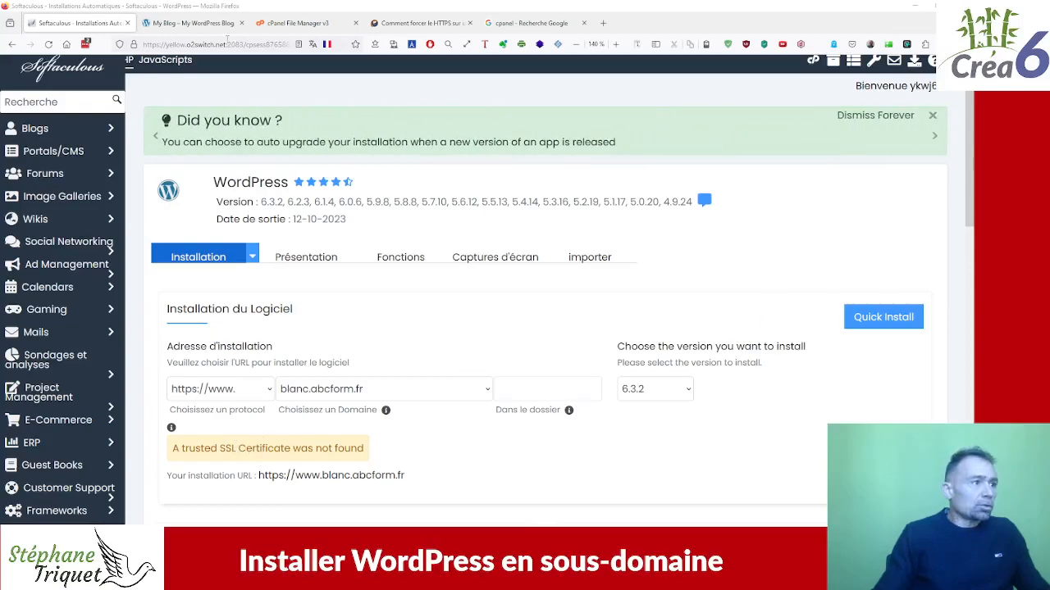
right_click(83, 25)
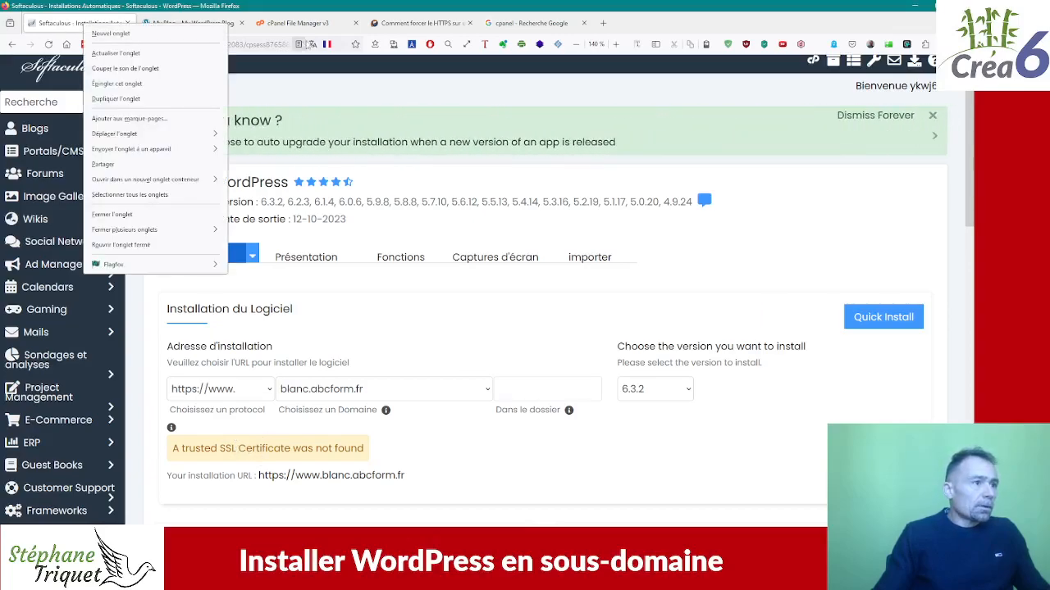
left_click(315, 27)
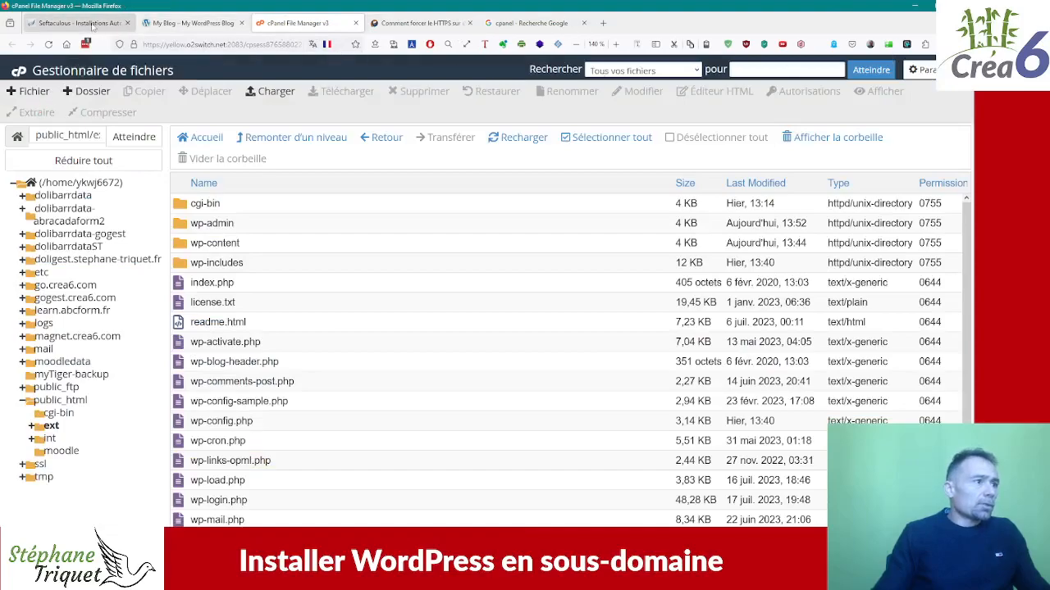
left_click(94, 25)
right_click(95, 25)
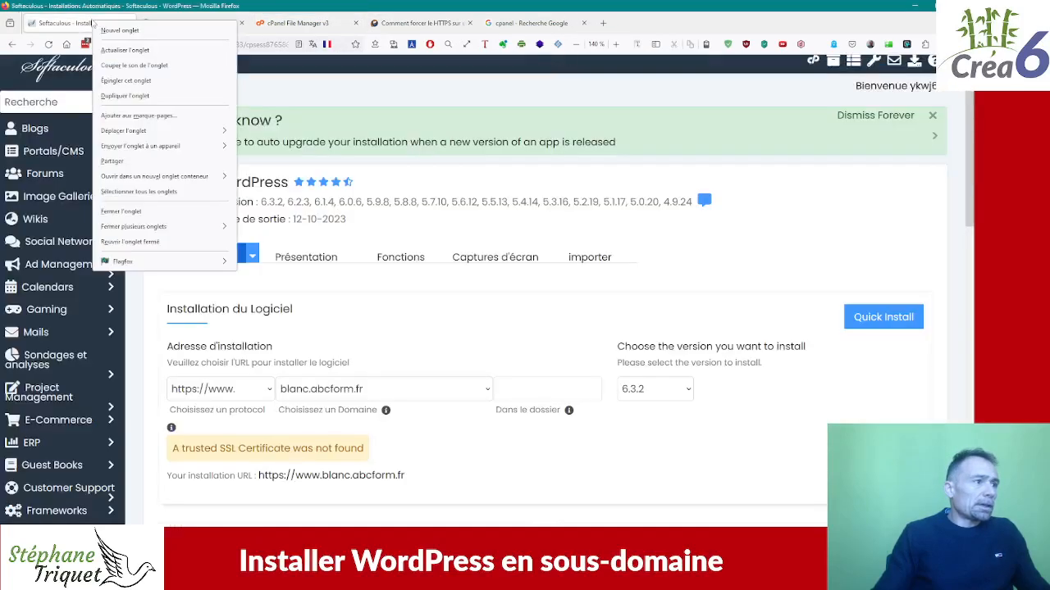
left_click(125, 95)
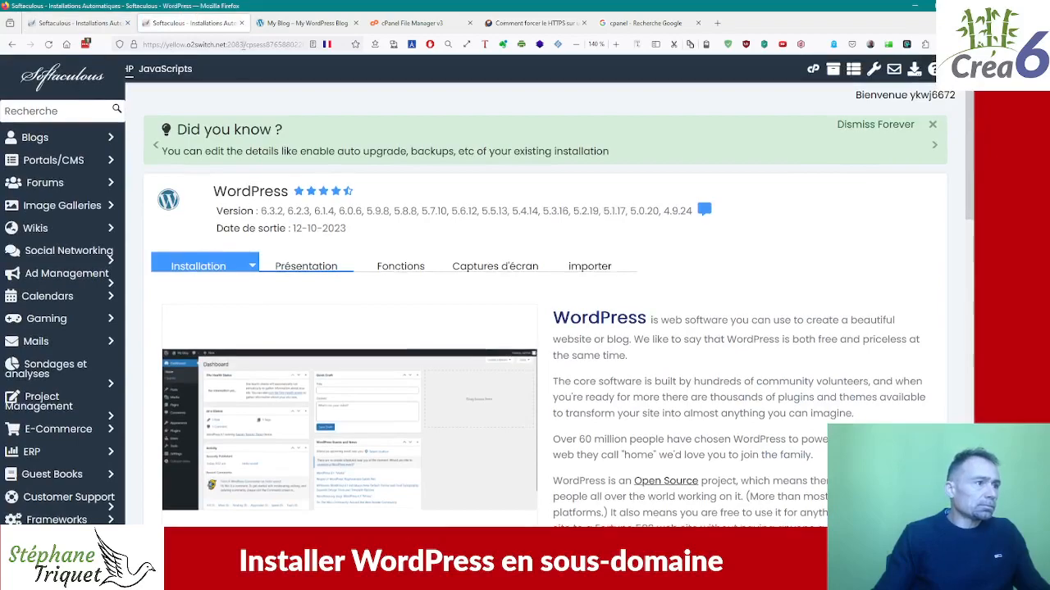
left_click(253, 45)
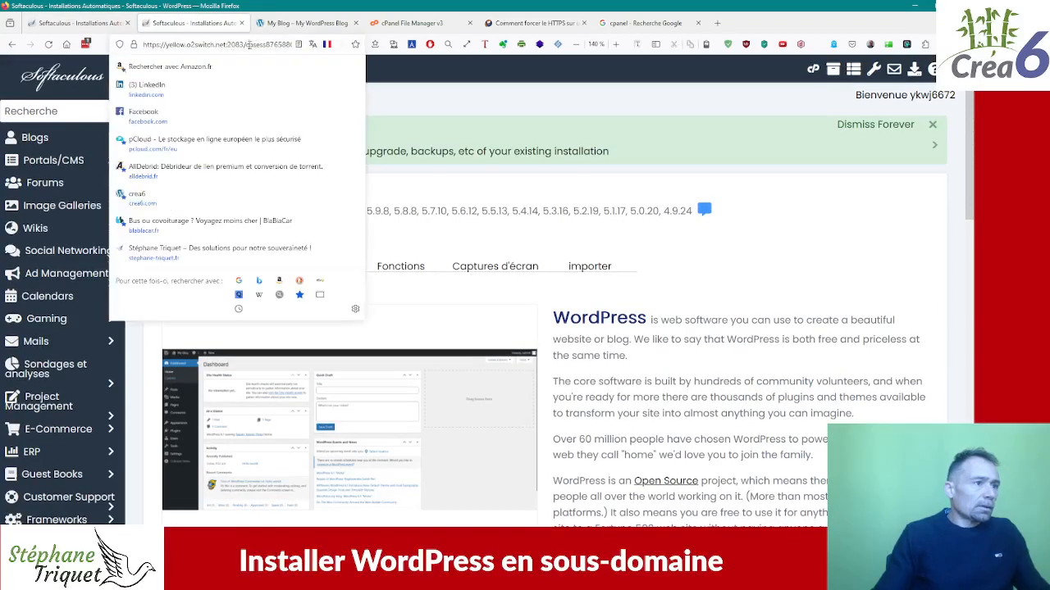
type("https://yellow.o2switch.net:2083/c")
key("Return")
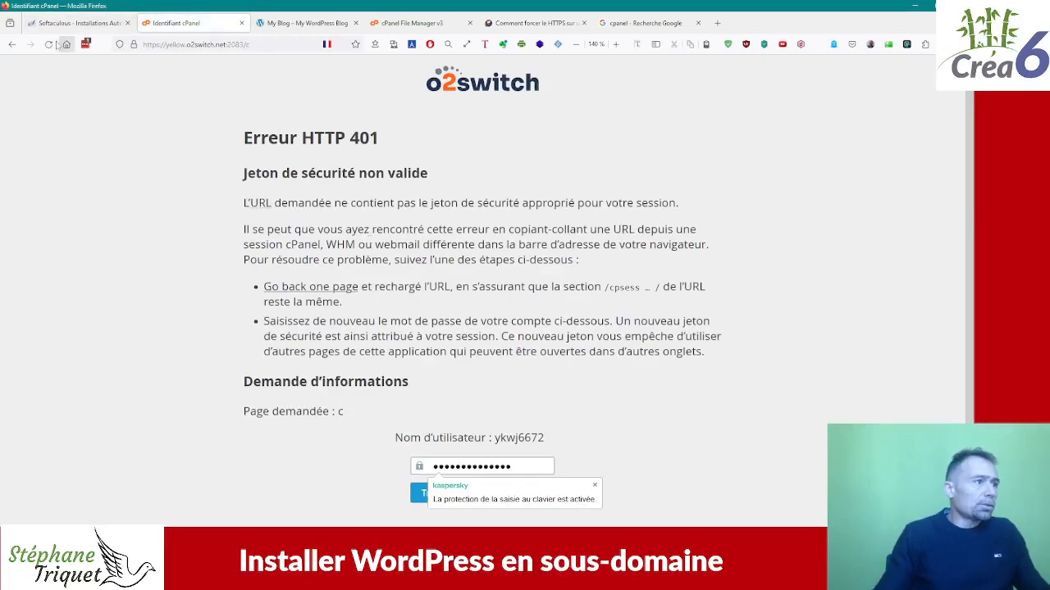
left_click(11, 45)
scroll(392, 429, "down", 2)
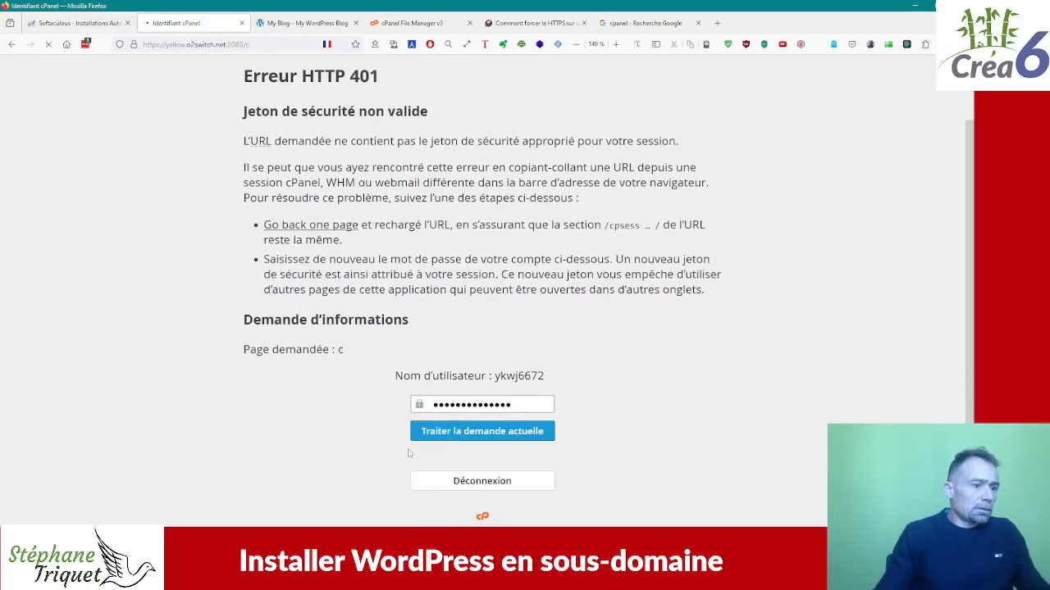
left_click(435, 433)
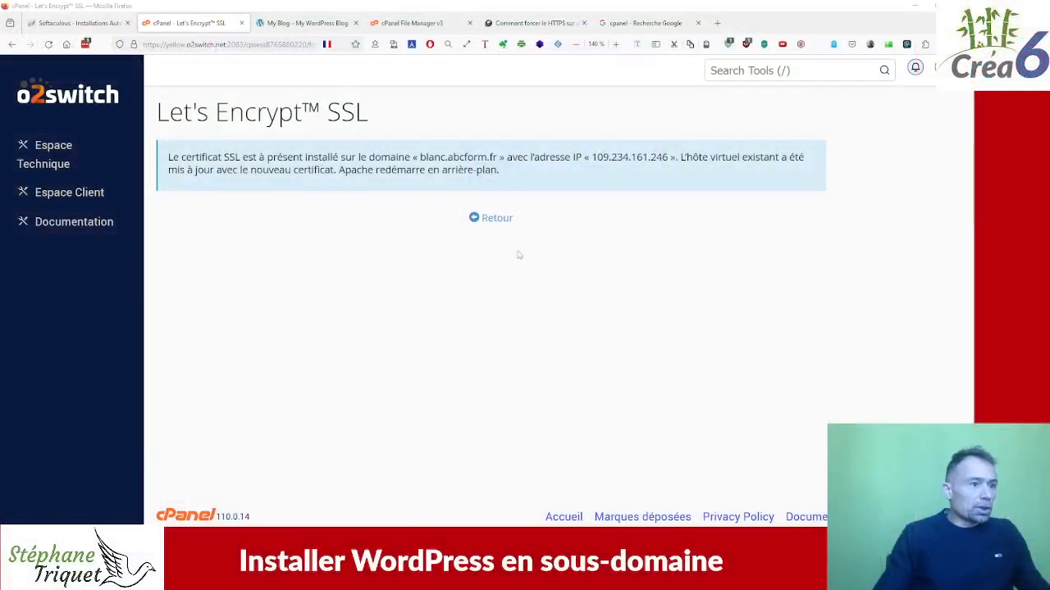
Step: Go back from the blanc.abcform.fr certificate confirmation to the Let's Encrypt SSL overview, and return to the WordPress installation form
left_click_drag(419, 156, 498, 157)
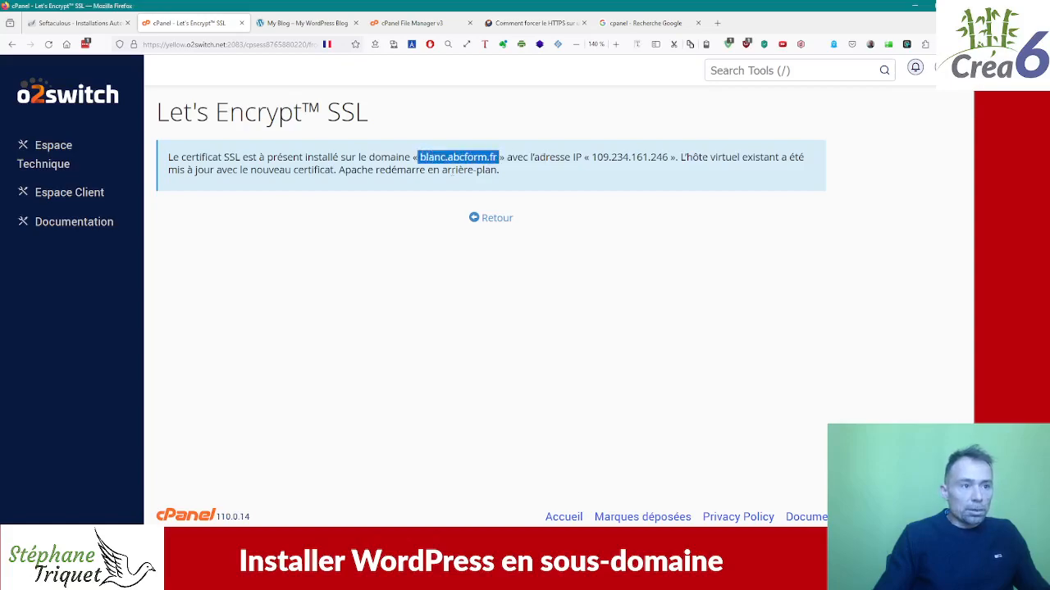
left_click(497, 218)
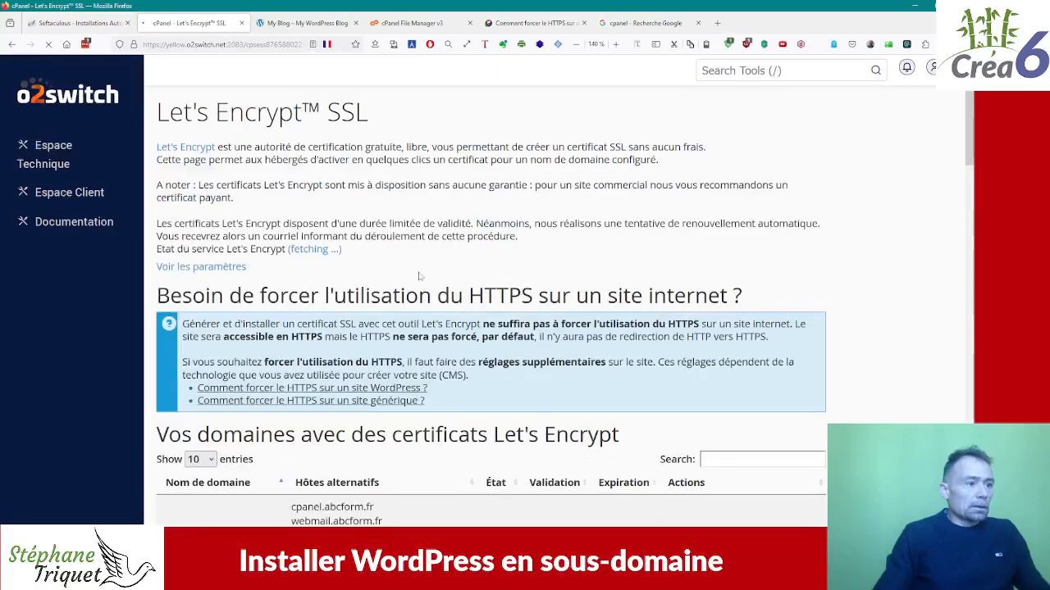
key("ctrl+shift+Tab")
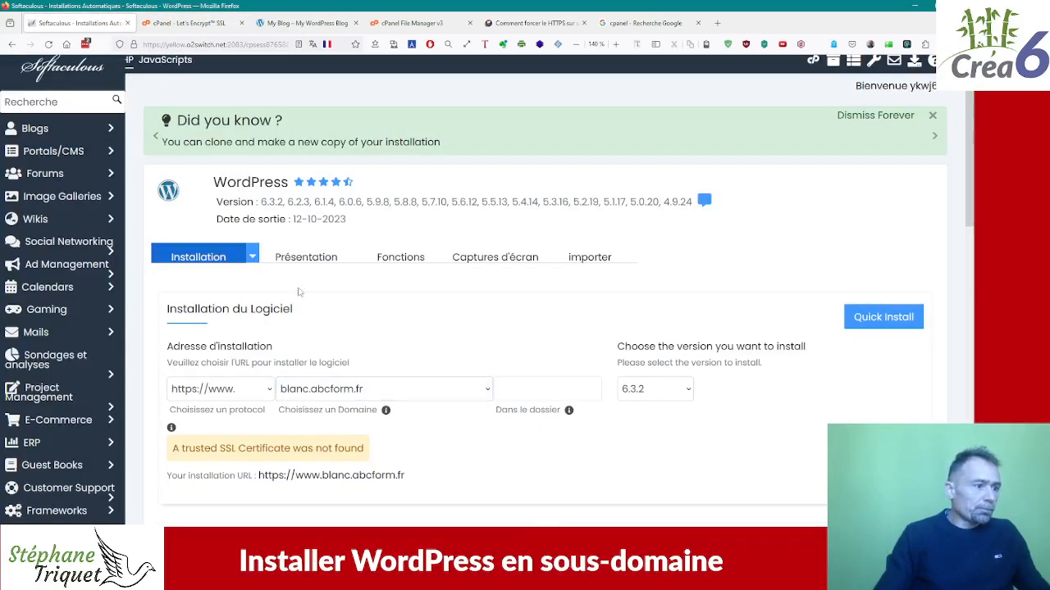
scroll(300, 287, "down", 3)
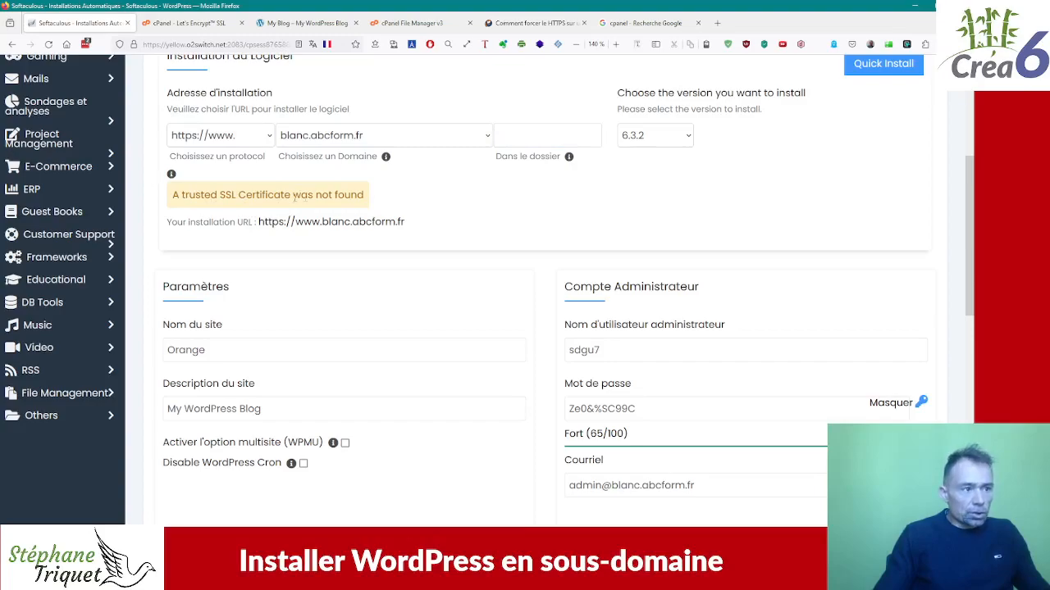
scroll(504, 304, "up", 2)
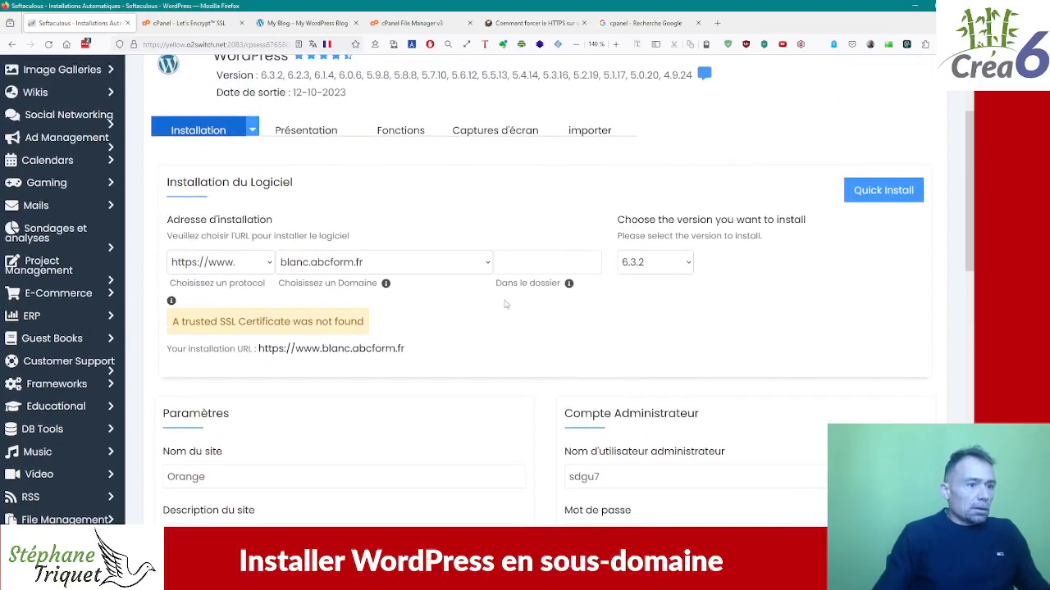
Step: Switch the blanc.abcform.fr WordPress installation form to Quick Install mode and review its settings
left_click(886, 190)
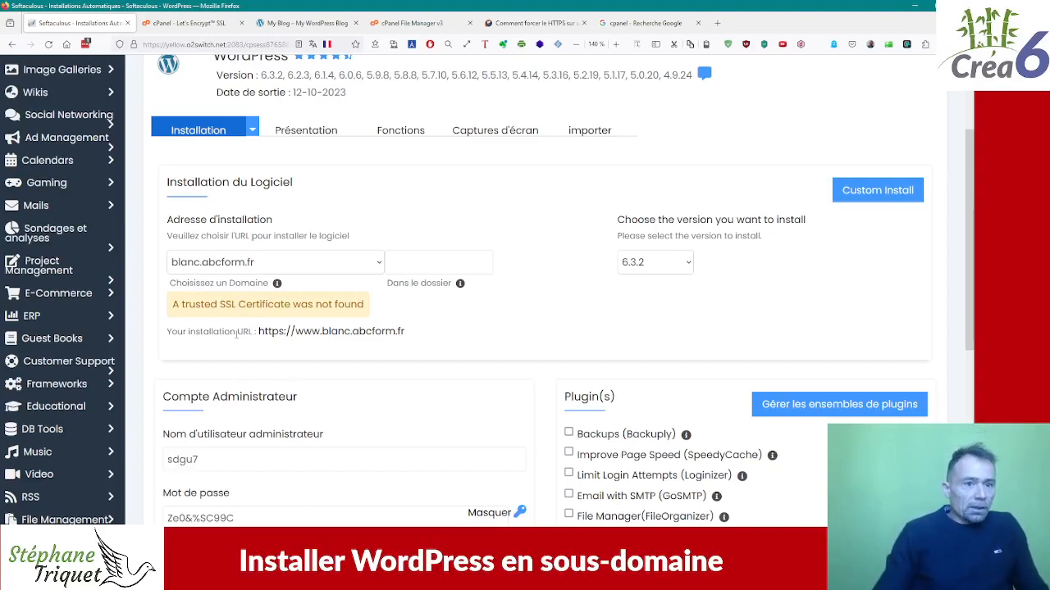
scroll(432, 305, "up", 3)
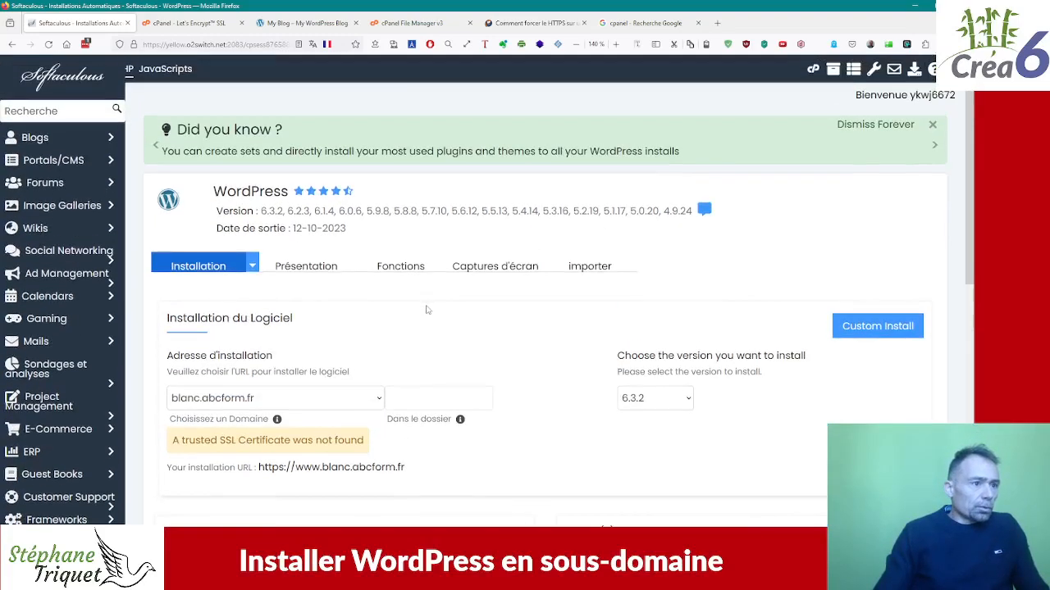
scroll(413, 330, "down", 5)
scroll(406, 338, "up", 5)
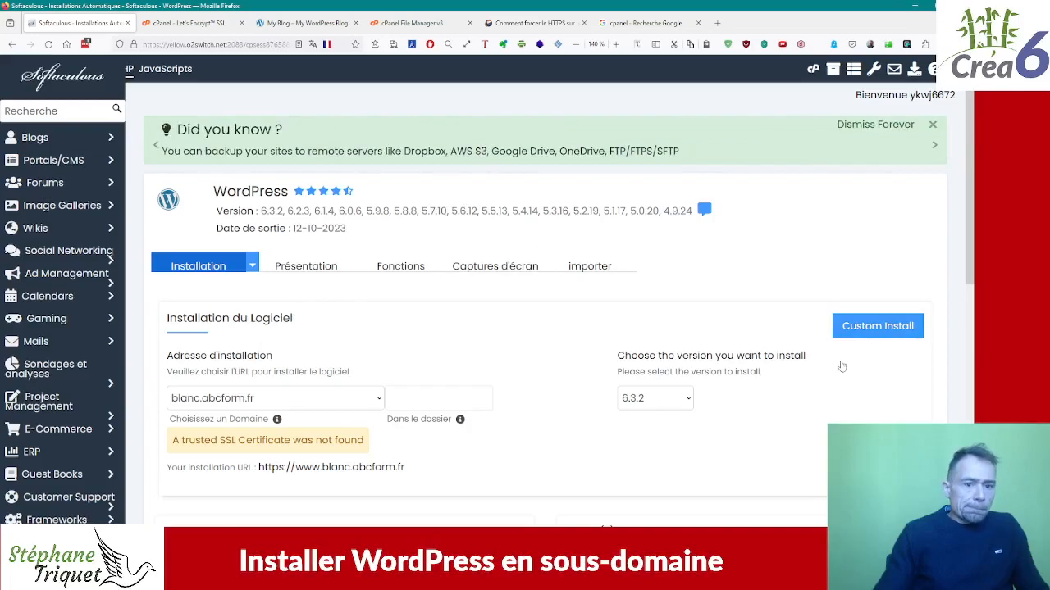
scroll(404, 442, "down", 10)
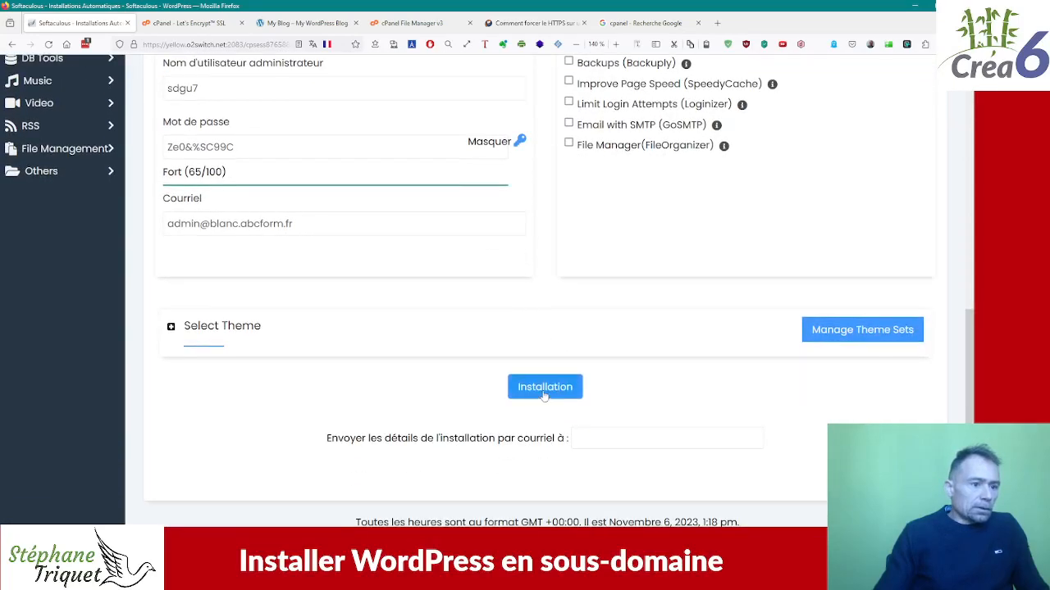
Step: Launch the WordPress installation for blanc.abcform.fr and open the installed site's address in a new browser tab
left_click(543, 393)
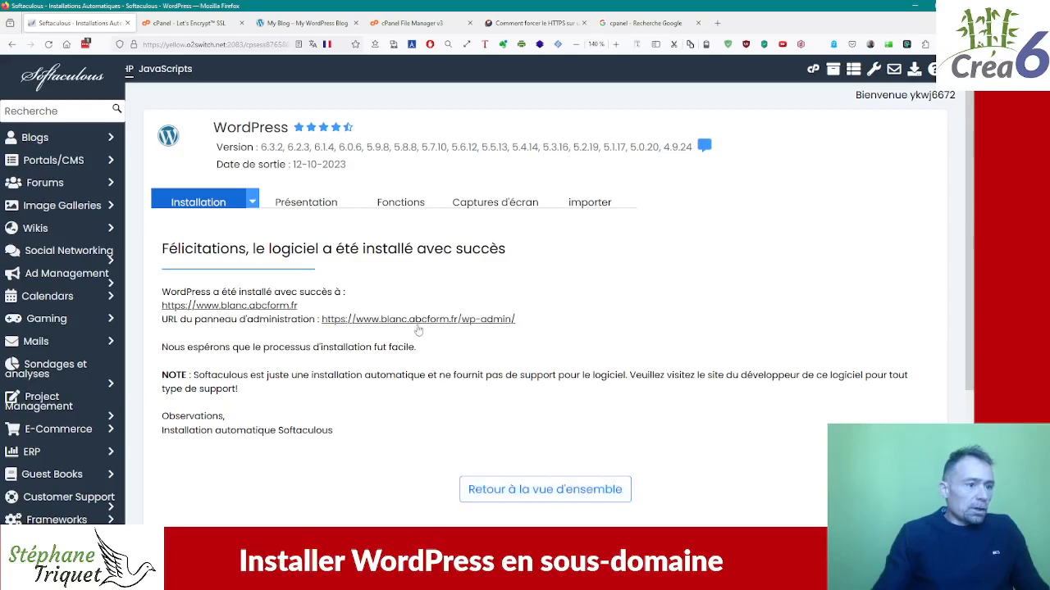
right_click(283, 308)
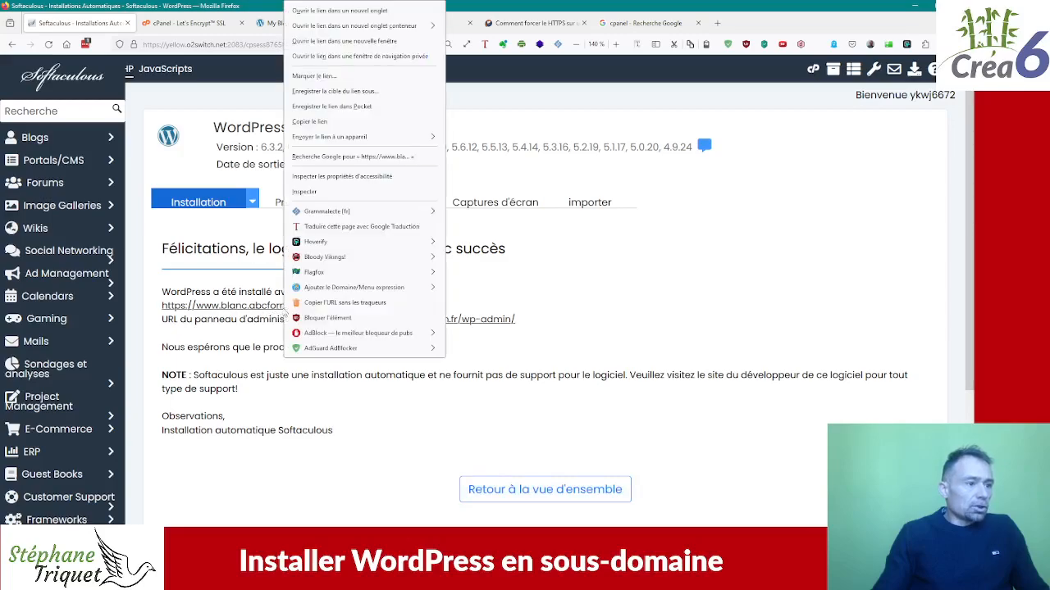
left_click(366, 17)
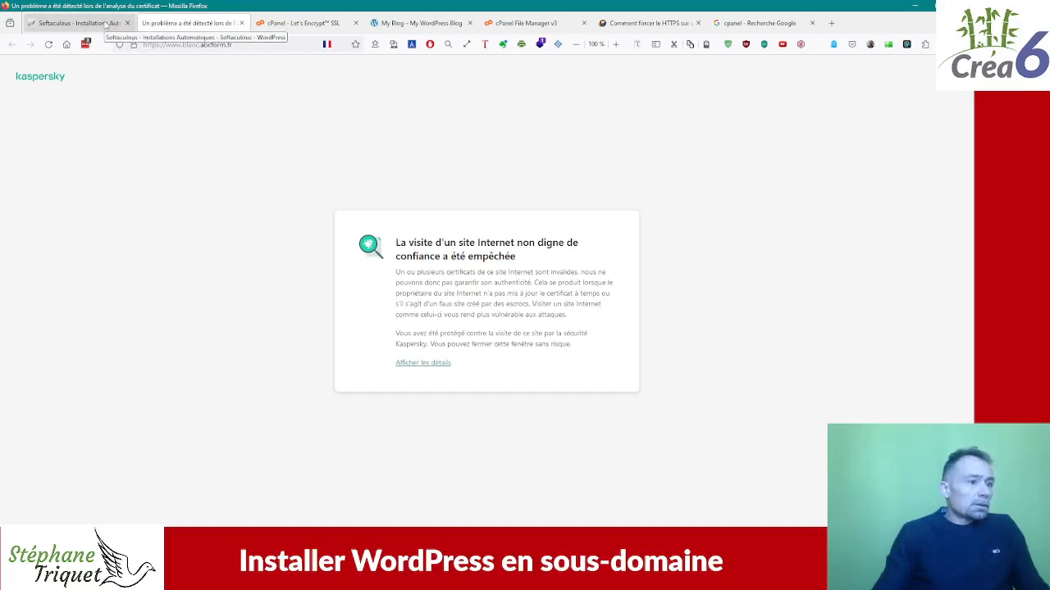
Step: Return to the cPanel Let's Encrypt page, go to Espace Technique and open the WP Tiger tool
left_click(105, 24)
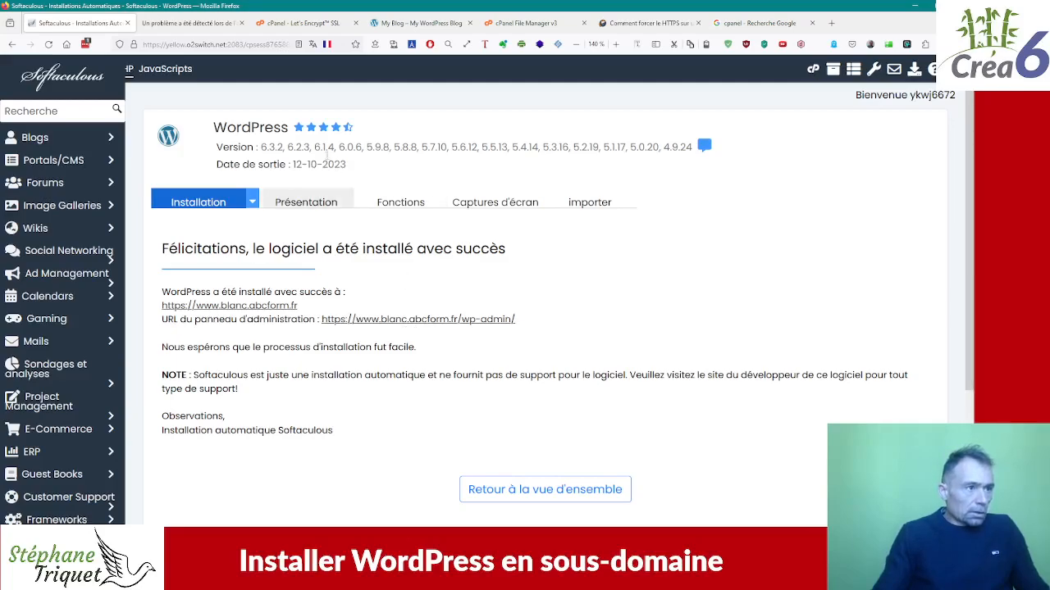
left_click(290, 24)
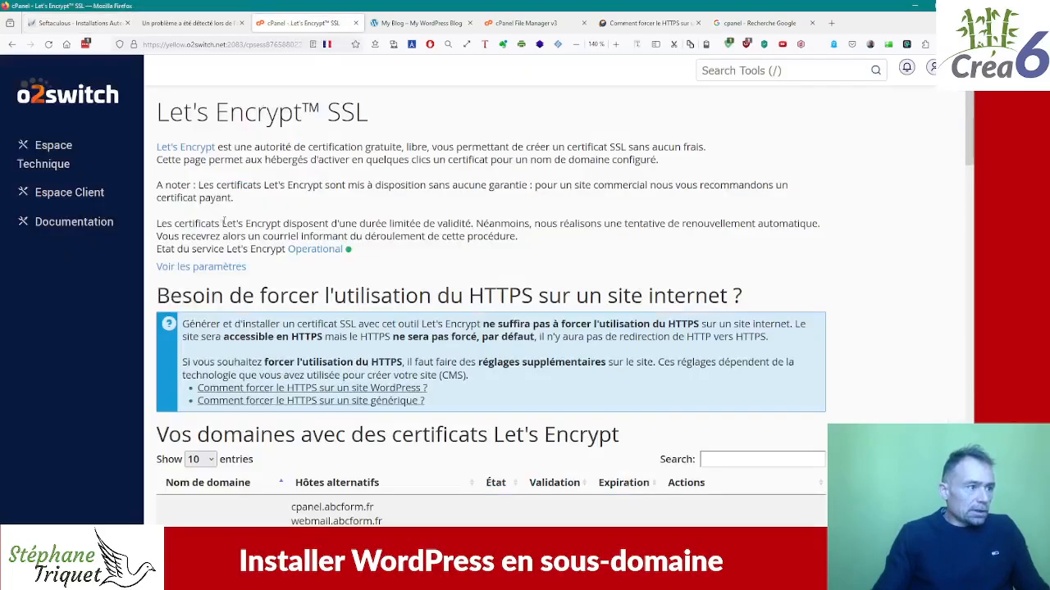
left_click(52, 170)
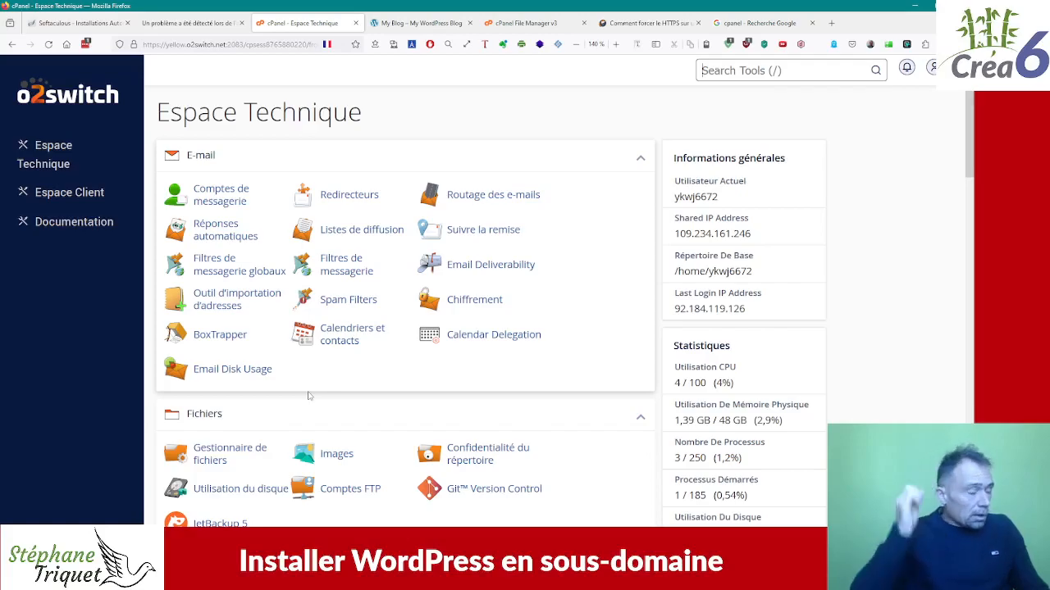
scroll(355, 342, "down", 8)
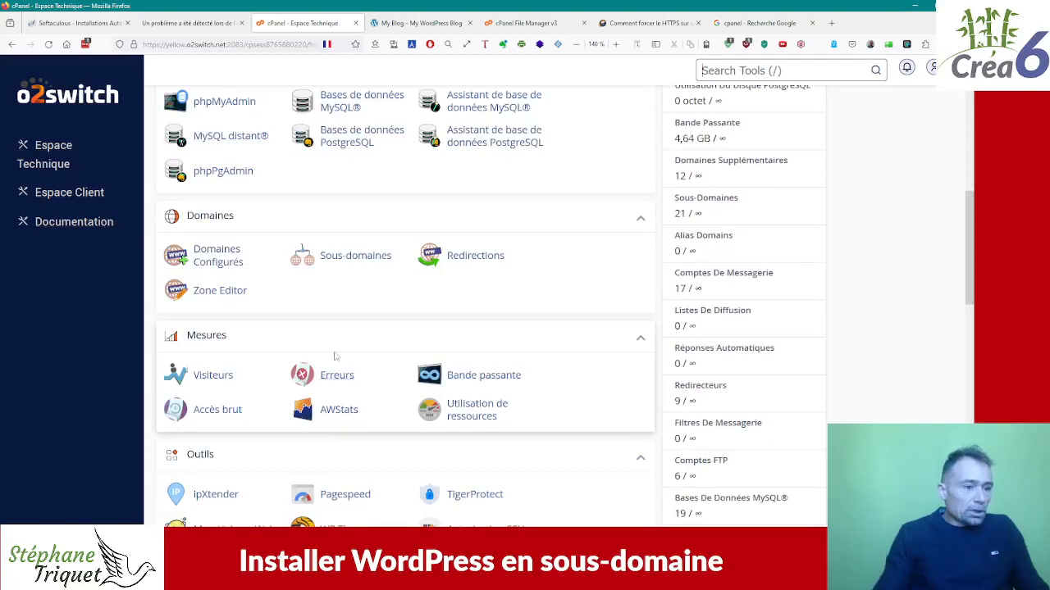
scroll(373, 328, "down", 3)
left_click(361, 403)
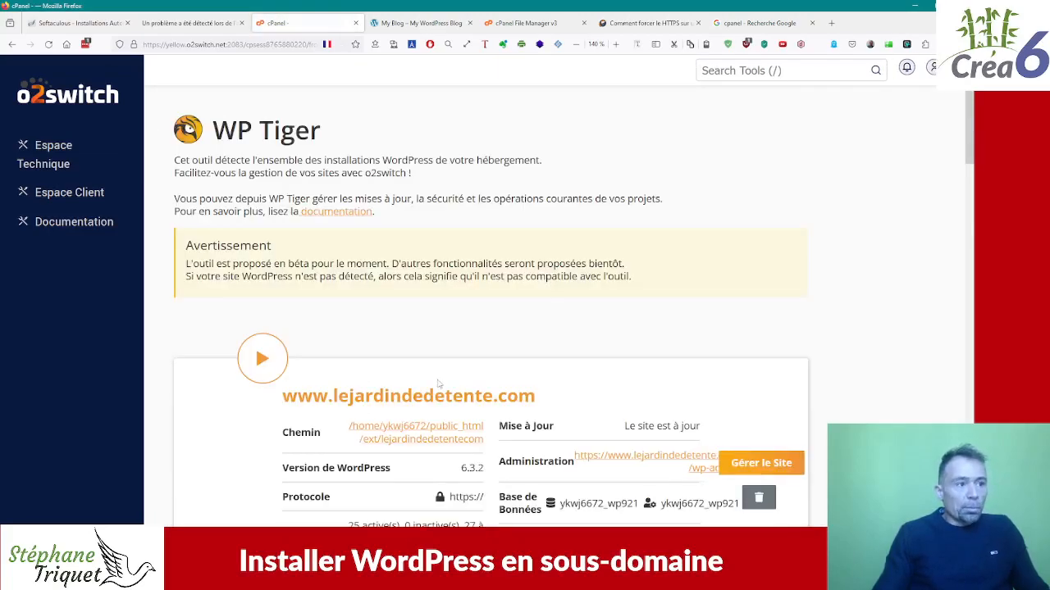
scroll(582, 367, "down", 15)
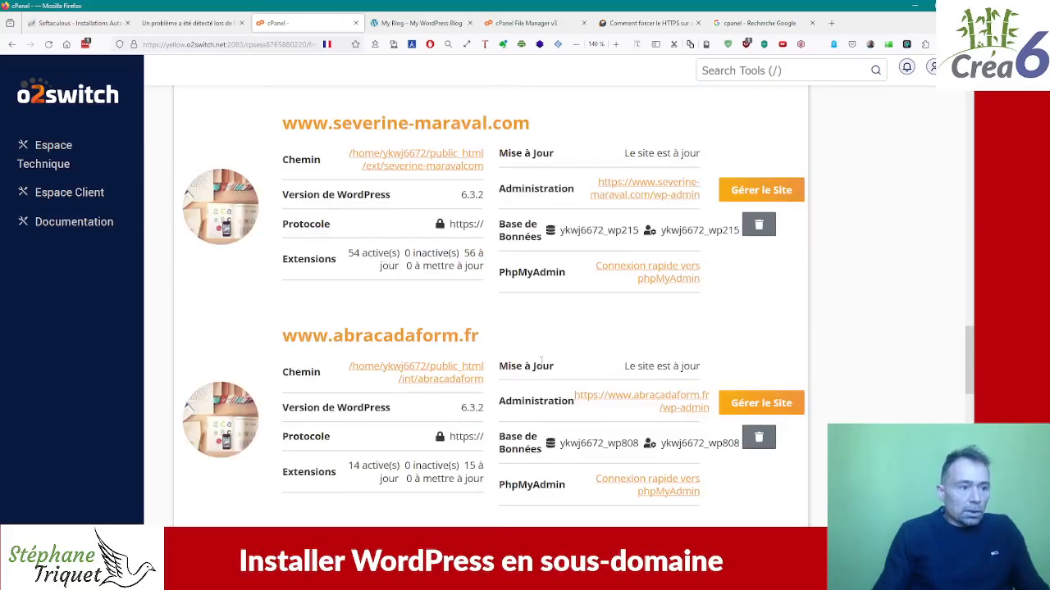
scroll(455, 383, "down", 4)
scroll(455, 383, "down", 5)
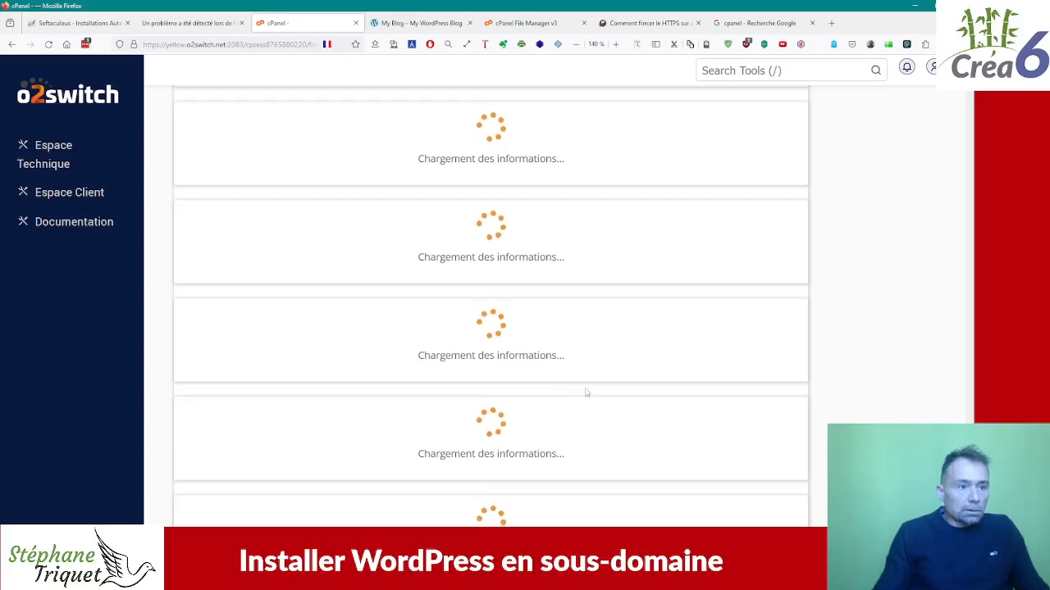
scroll(558, 377, "down", 5)
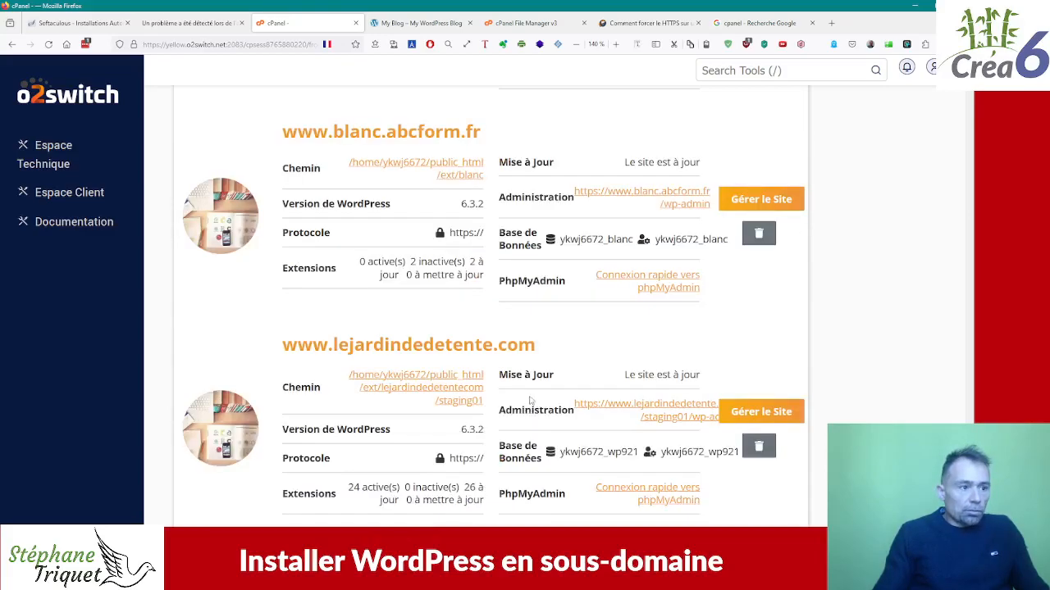
scroll(485, 378, "down", 5)
scroll(487, 385, "up", 4)
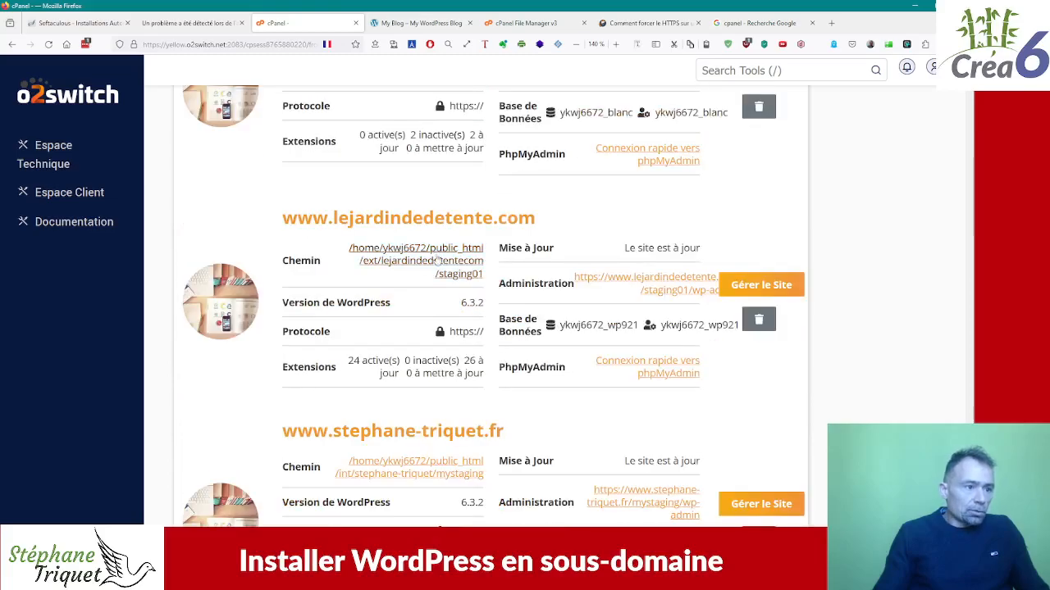
scroll(392, 354, "down", 5)
scroll(388, 407, "up", 9)
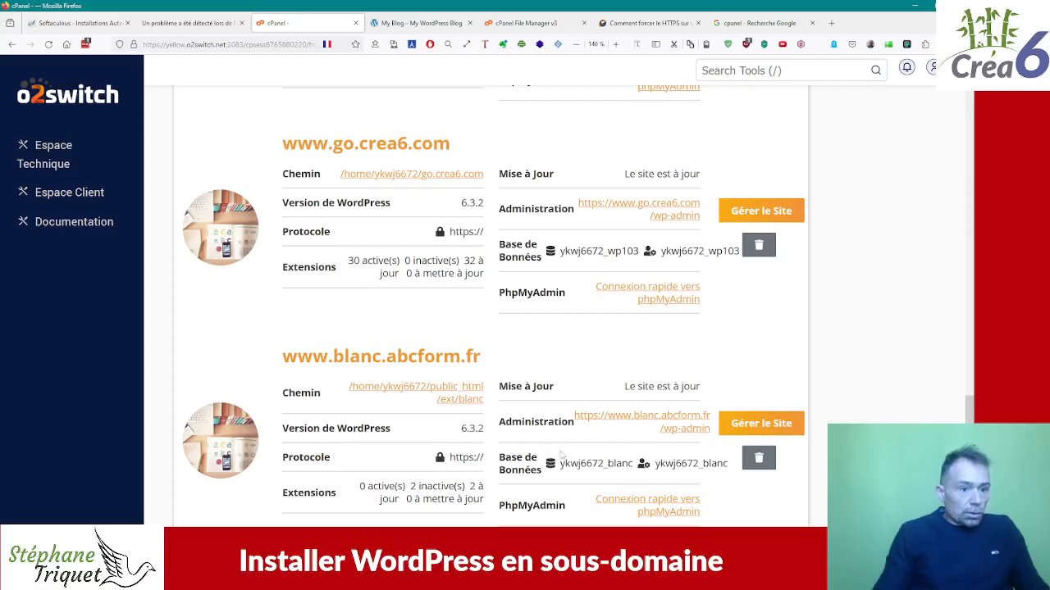
left_click(763, 424)
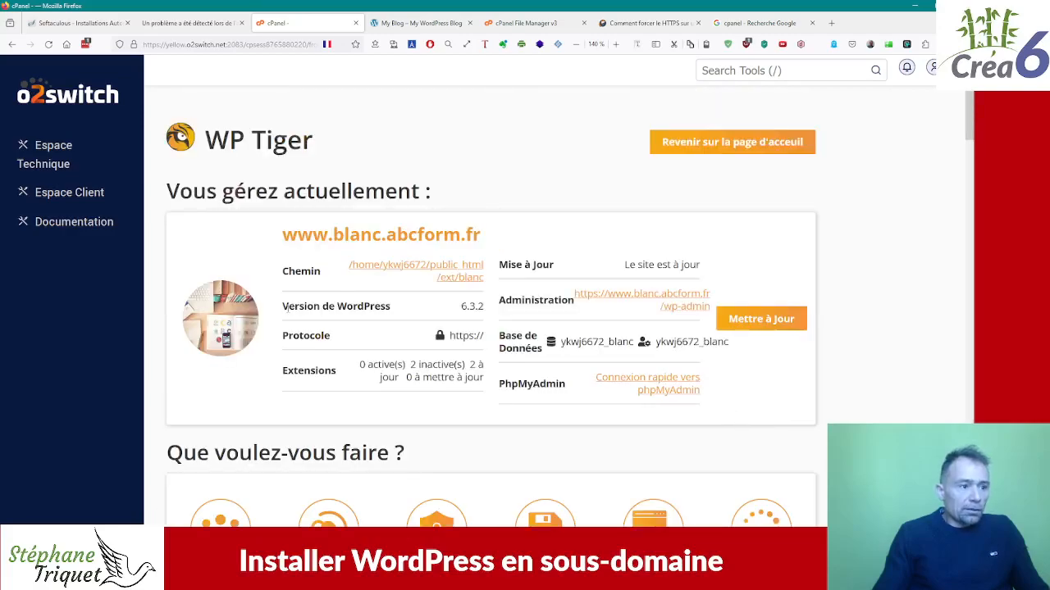
scroll(656, 370, "down", 3)
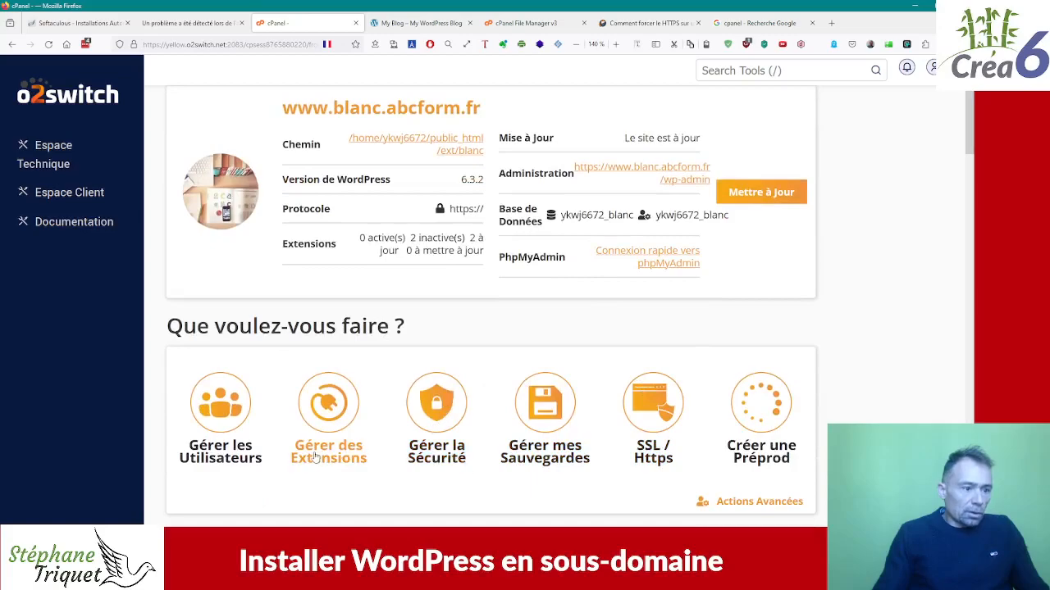
left_click(652, 451)
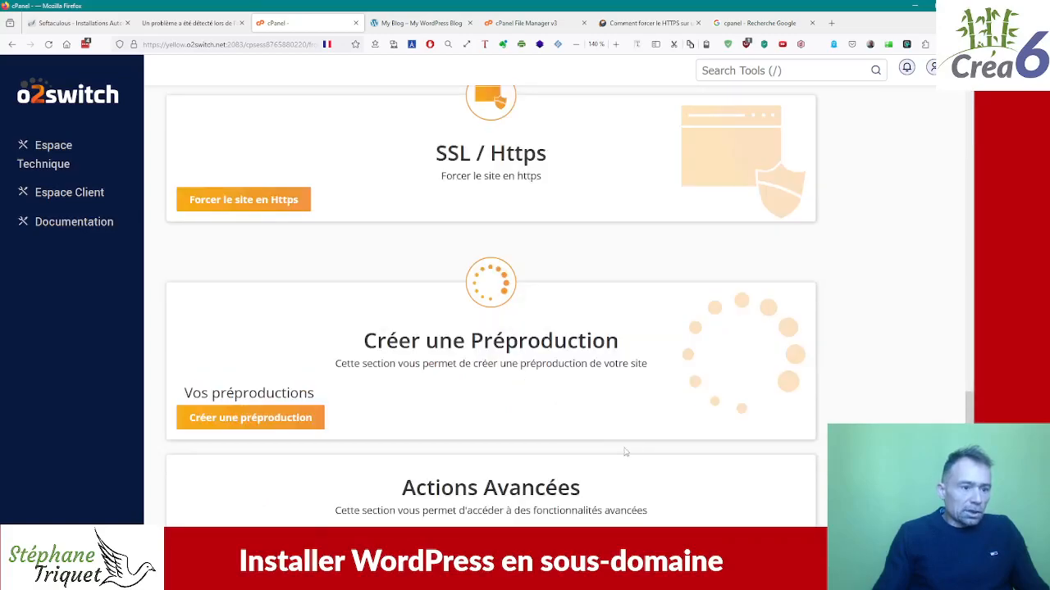
left_click(246, 205)
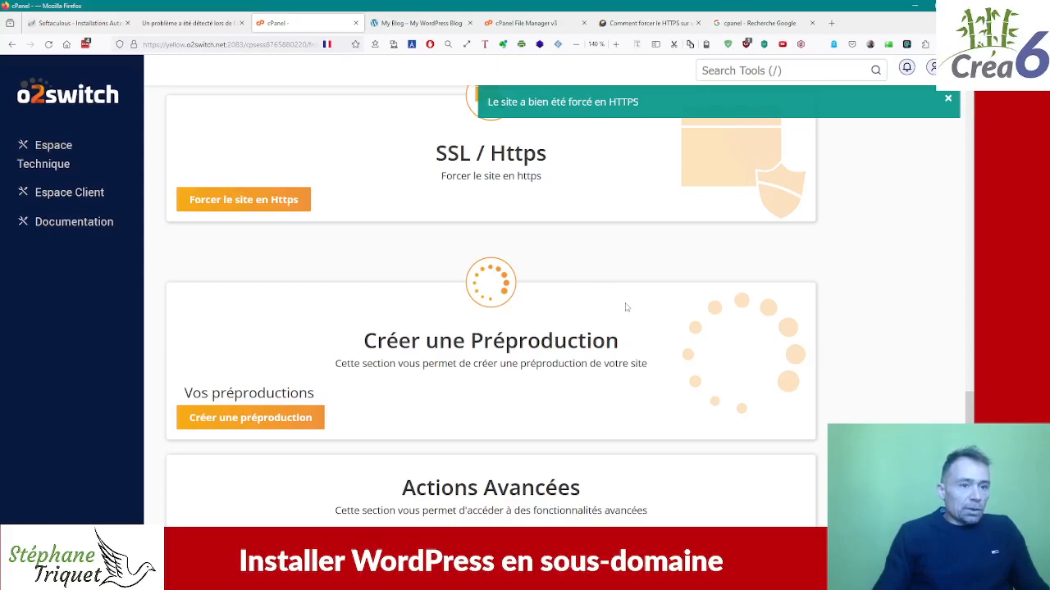
left_click(197, 24)
left_click(221, 46)
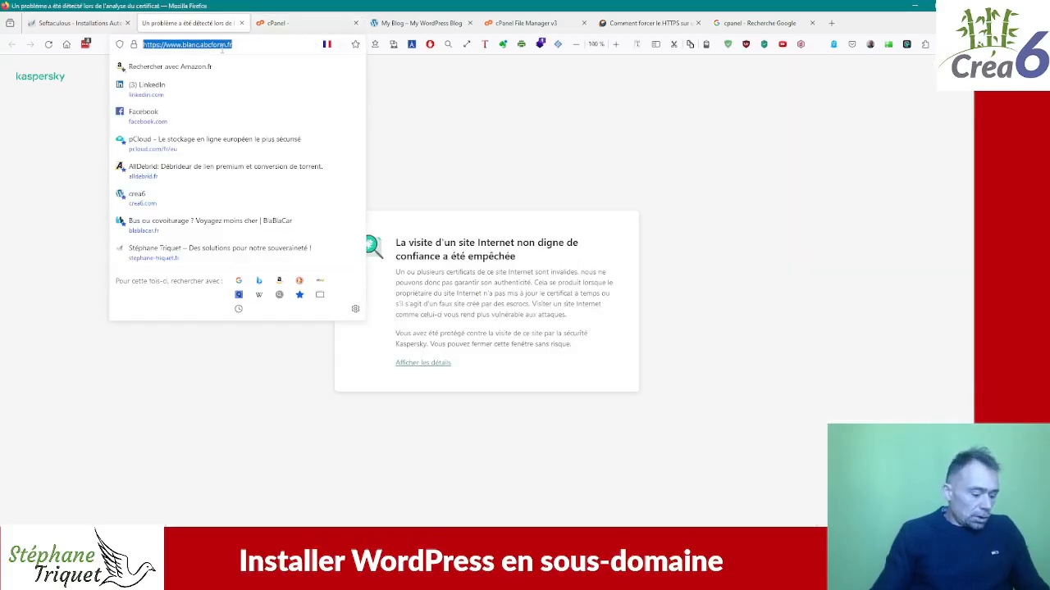
key("F5")
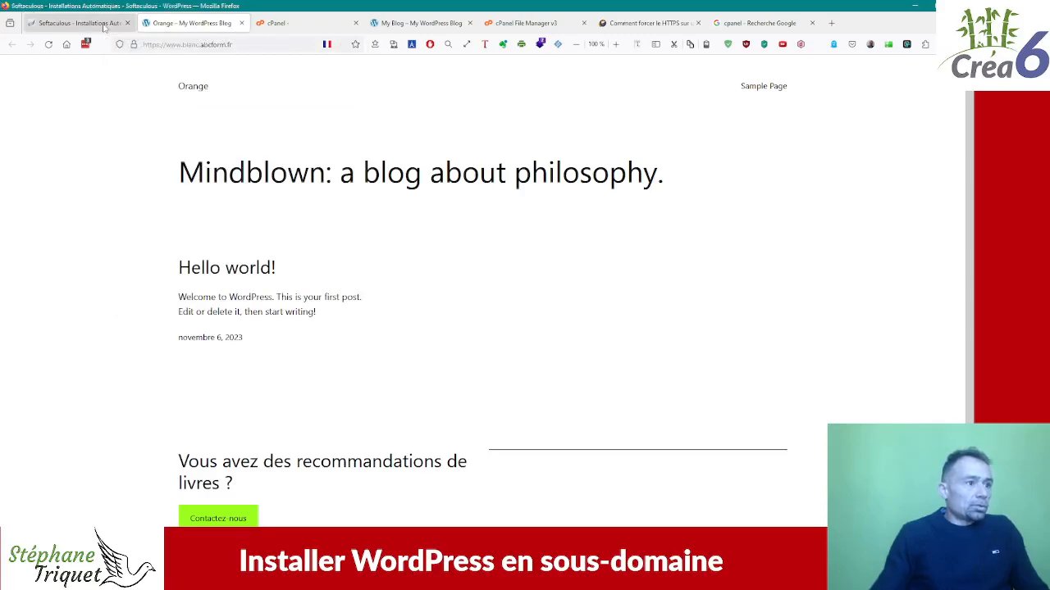
Step: From the Softaculous success page, open the blanc.abcform.fr/wp-admin dashboard in new tabs, twice
left_click(104, 27)
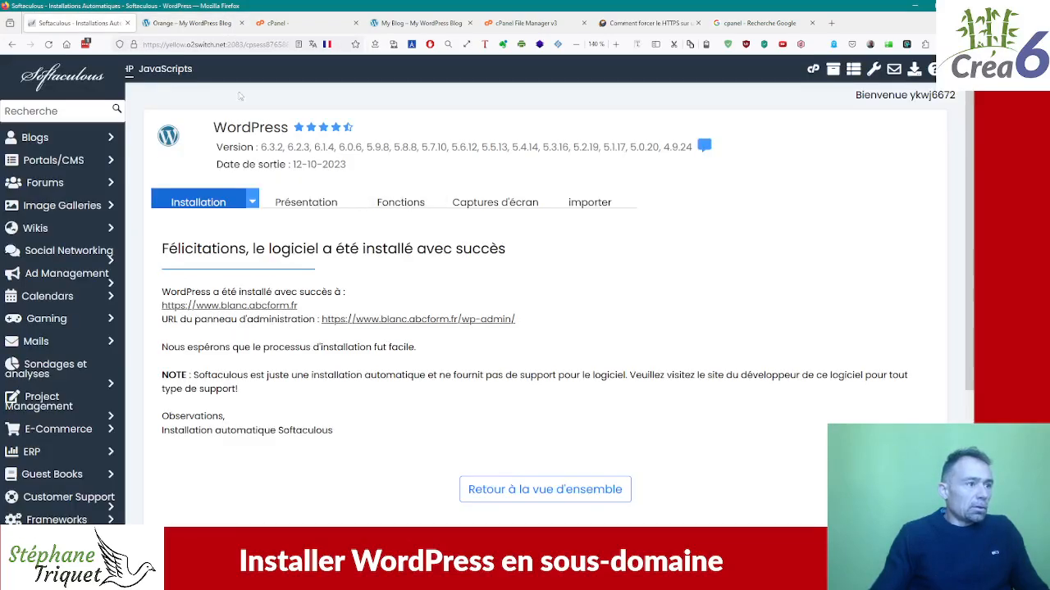
right_click(443, 323)
left_click(492, 9)
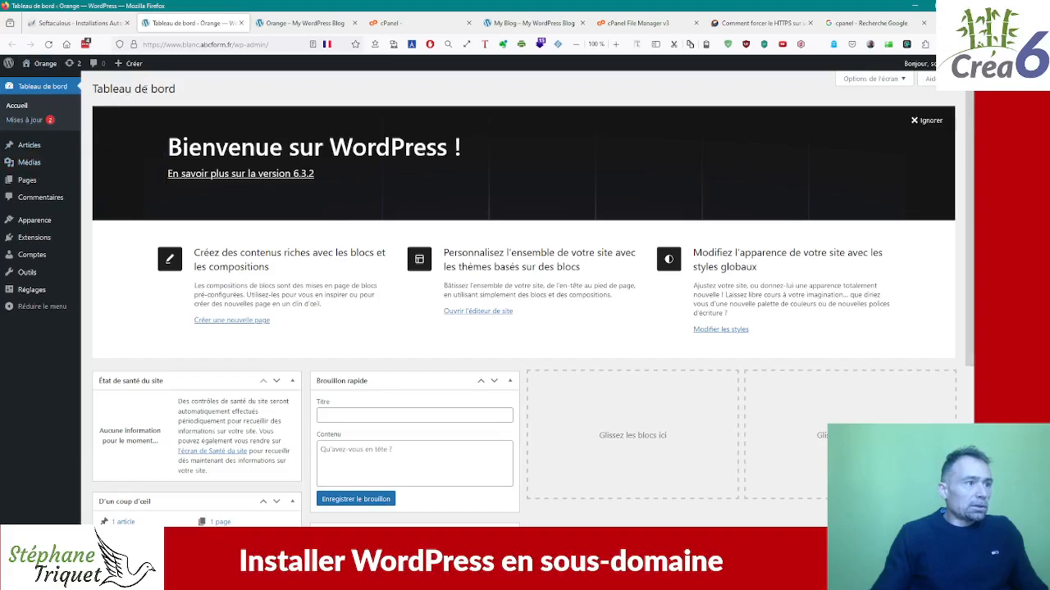
left_click(78, 23)
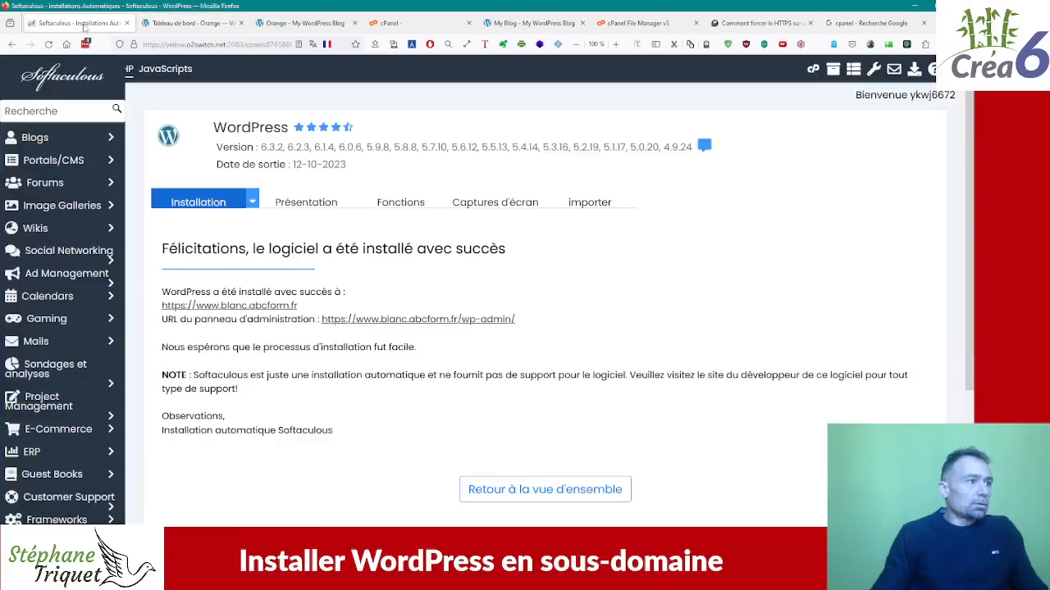
left_click(400, 320)
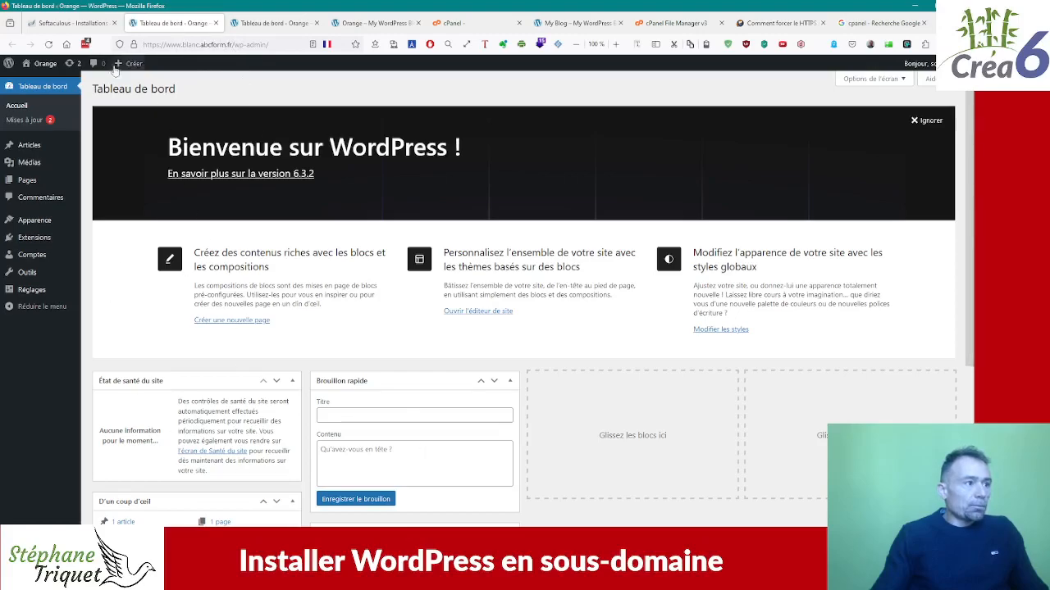
Step: Compare the site title in the WordPress admin bar with the blanc.abcform.fr domain by highlighting it in the address
mouse_move(53, 63)
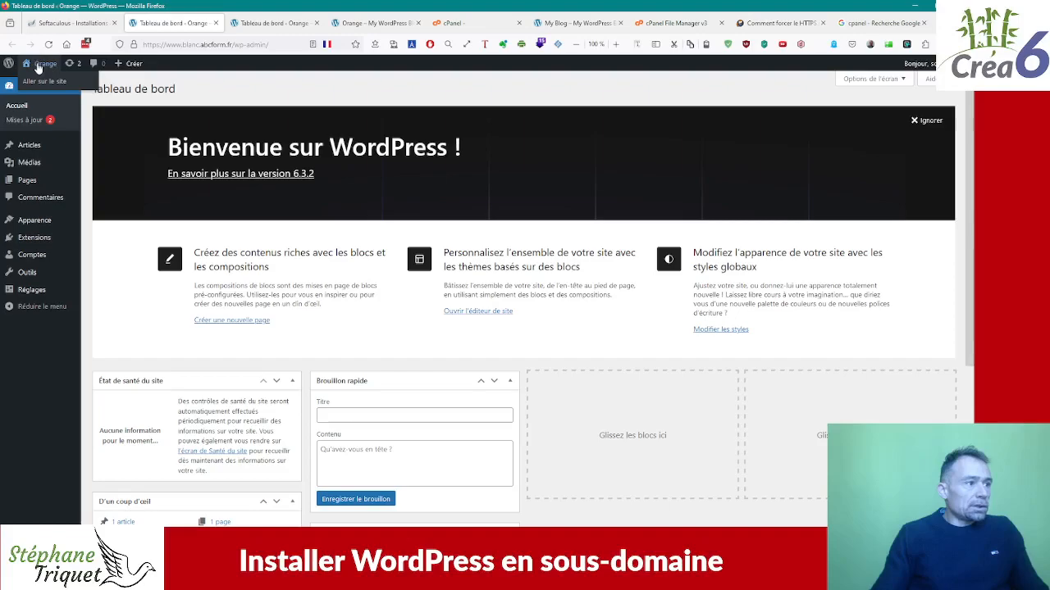
left_click(223, 44)
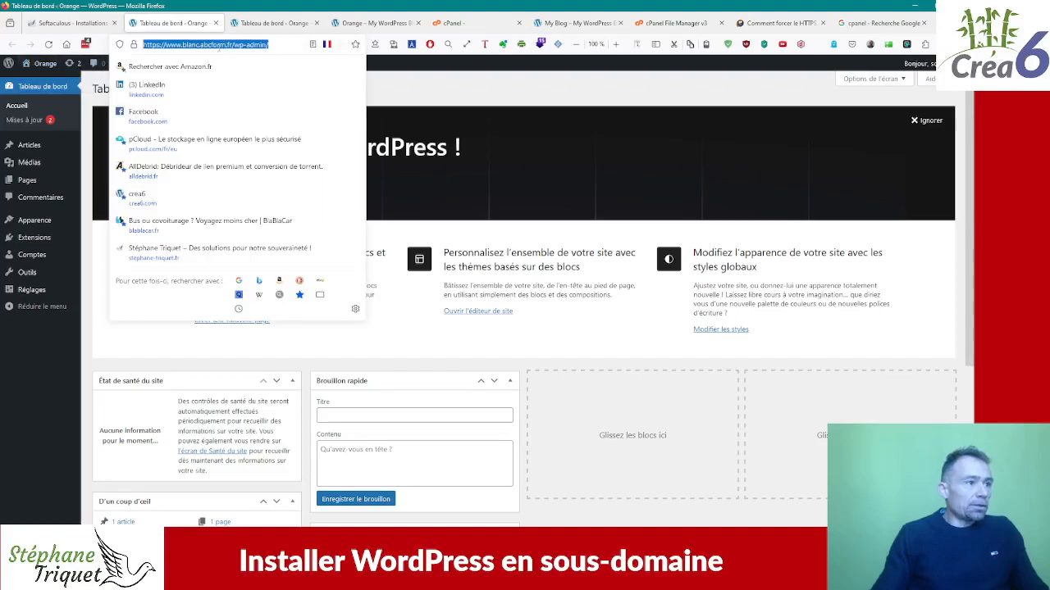
left_click_drag(233, 44, 183, 47)
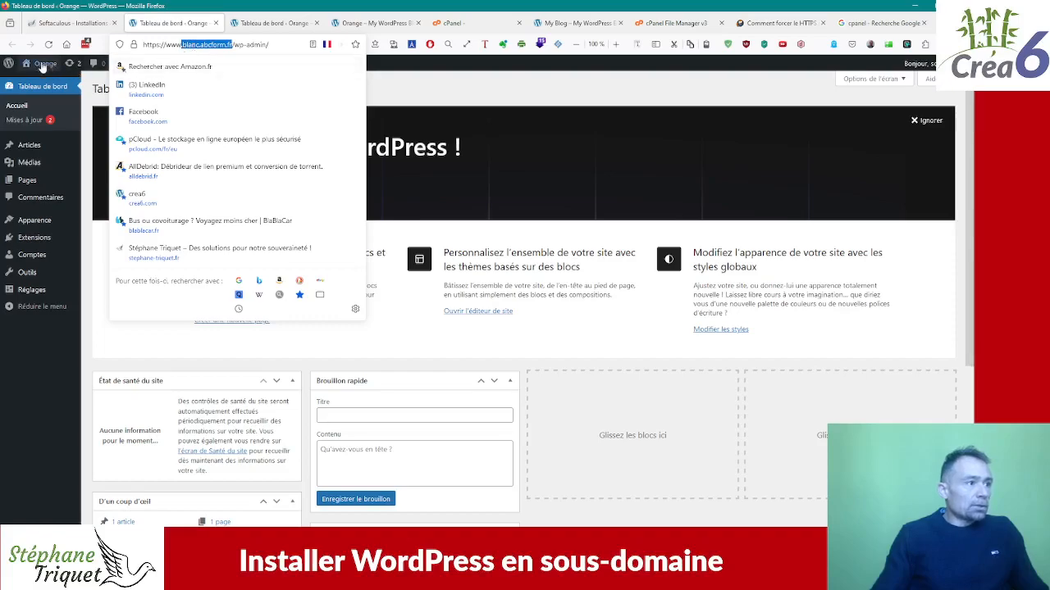
mouse_move(45, 67)
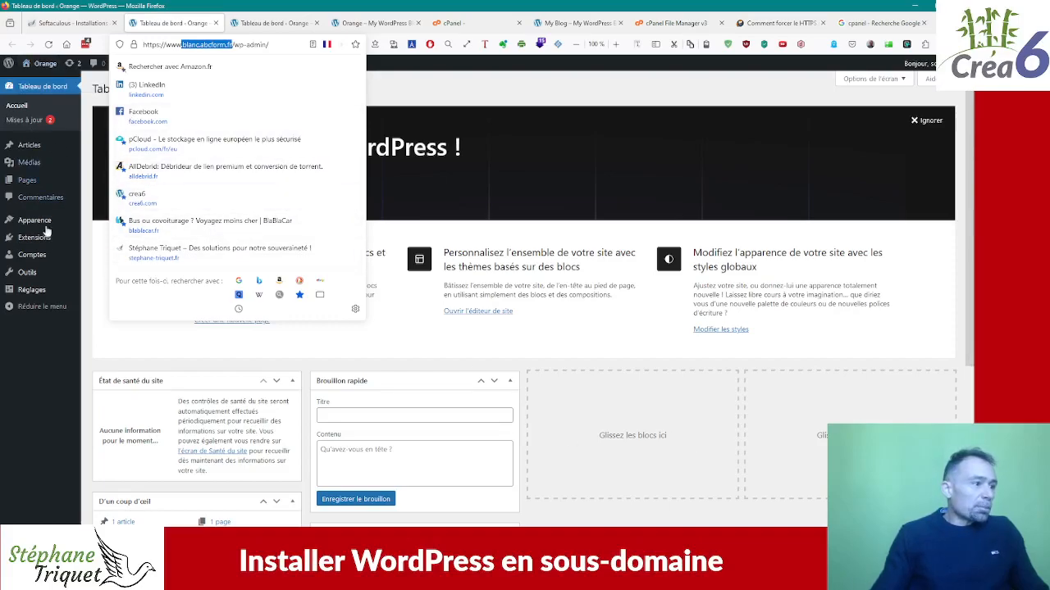
Step: Change the site title to "Blanc" in the WordPress general settings and save the changes
mouse_move(31, 294)
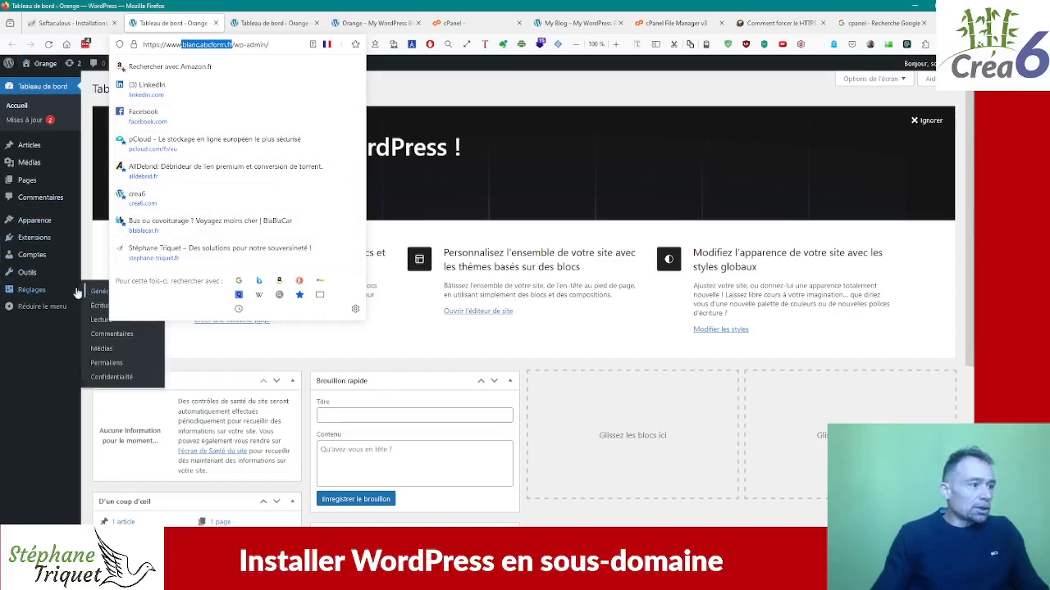
mouse_move(37, 223)
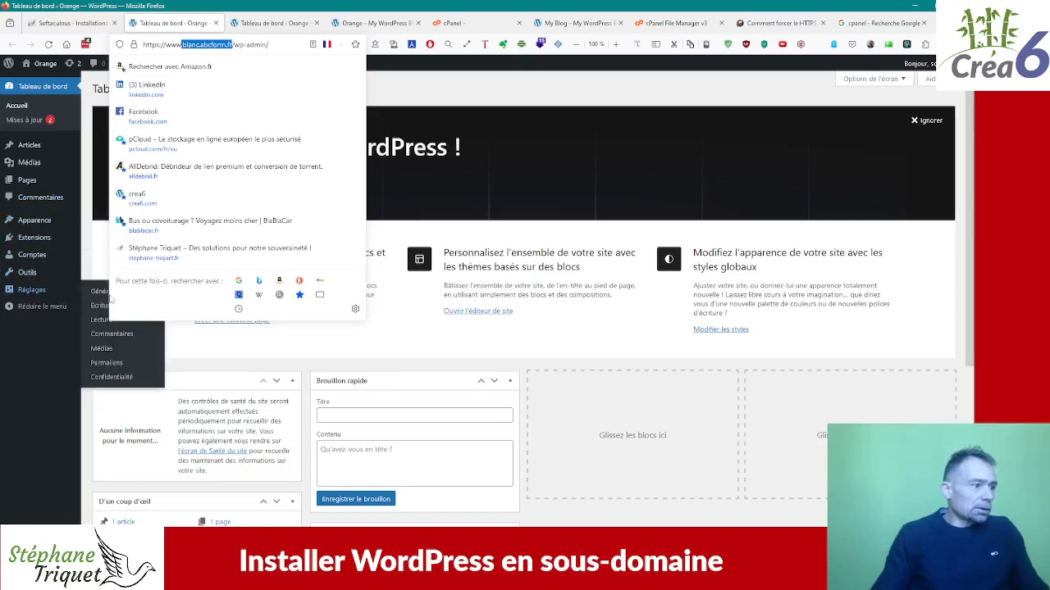
left_click(95, 292)
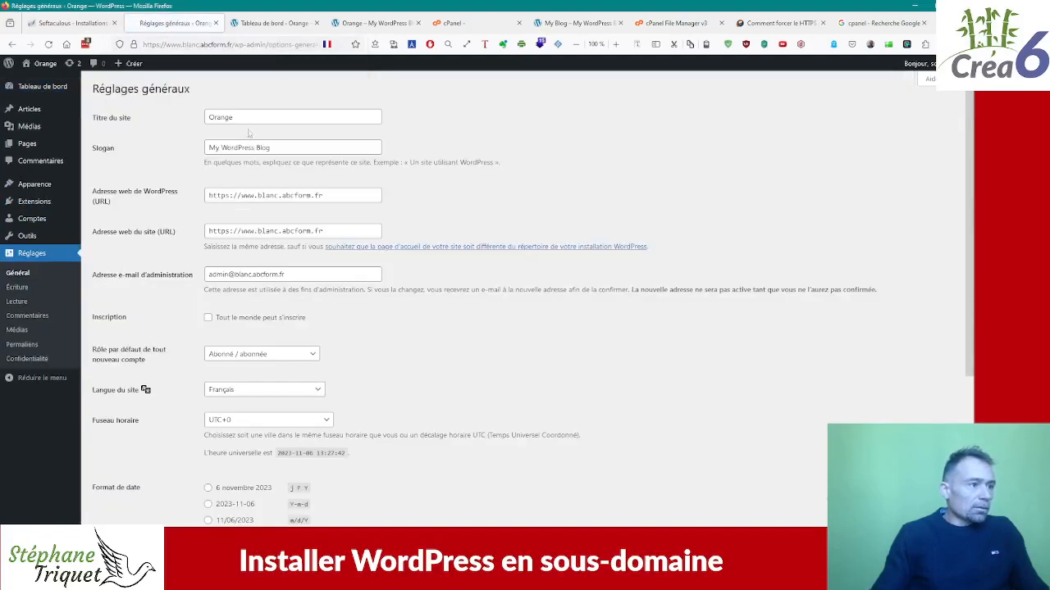
double_click(246, 117)
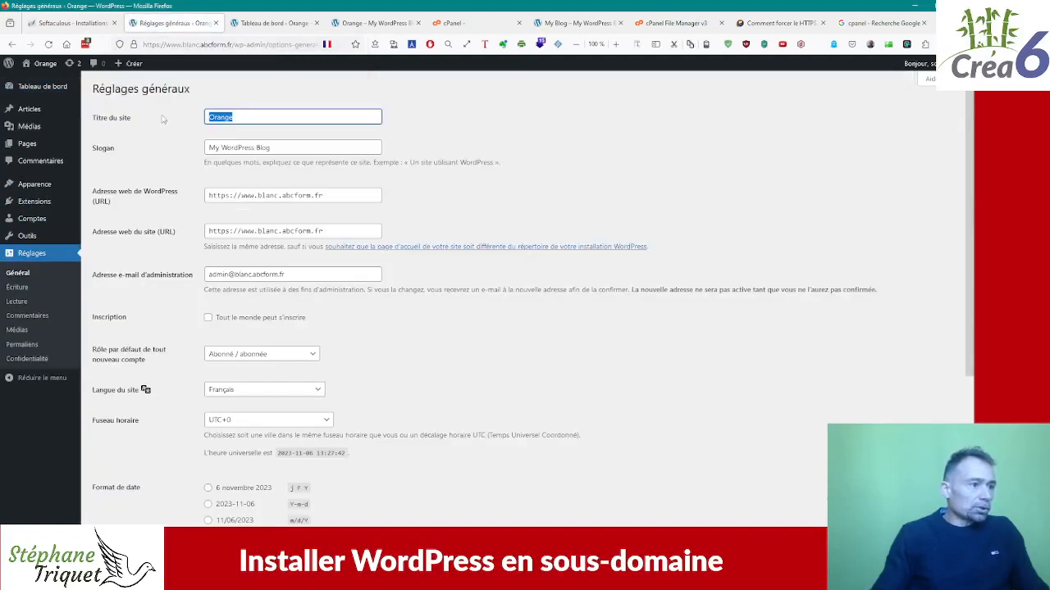
type("Blanc")
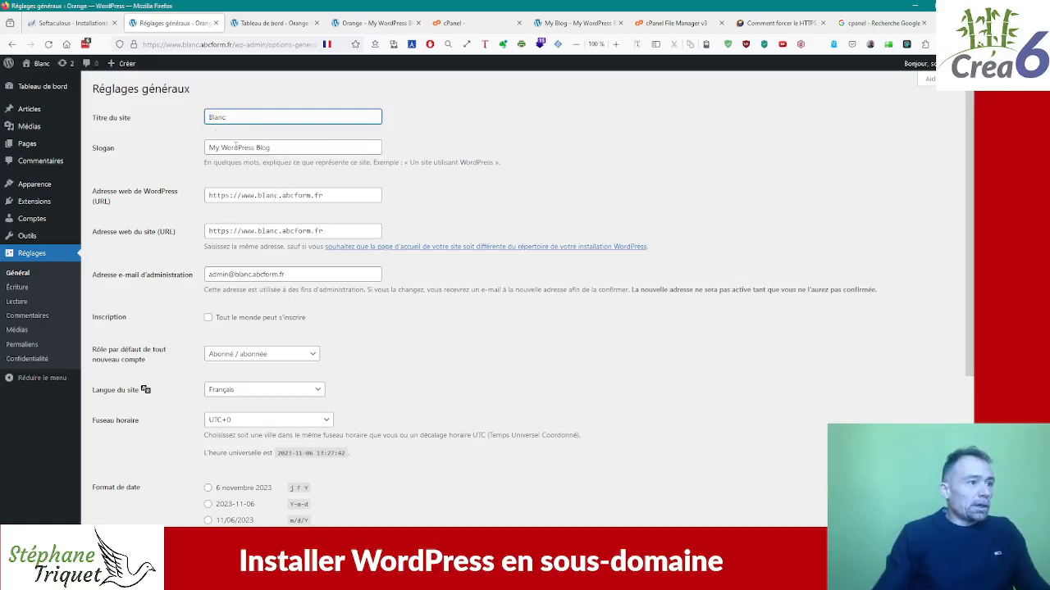
scroll(203, 345, "down", 5)
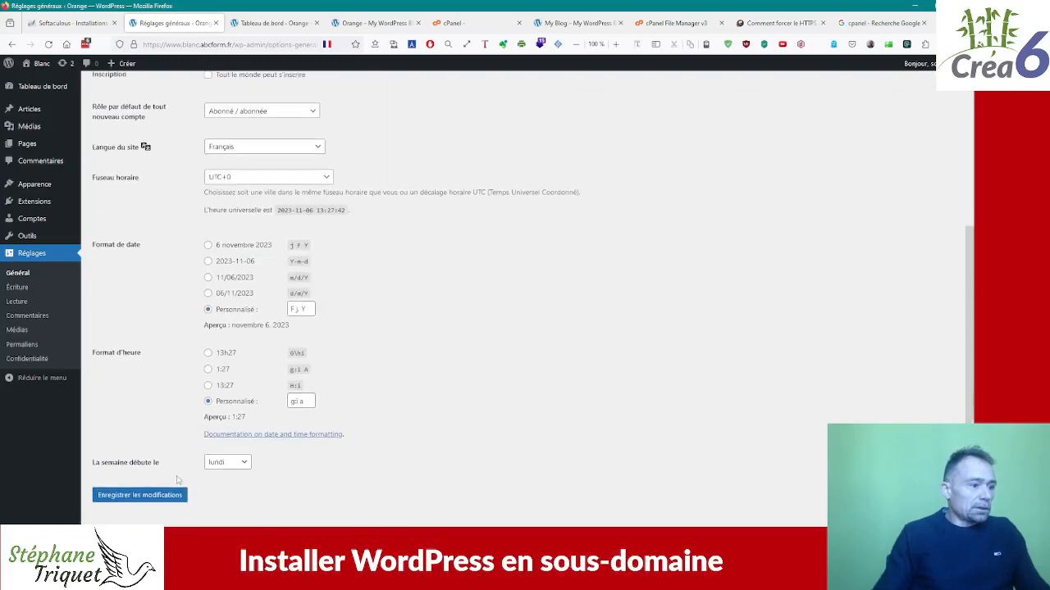
left_click(140, 494)
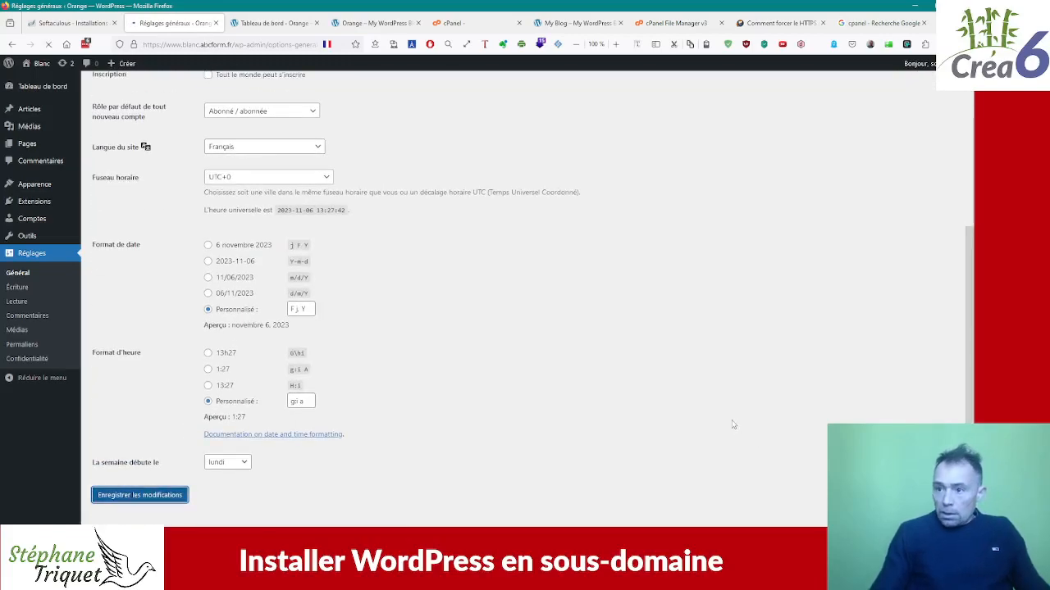